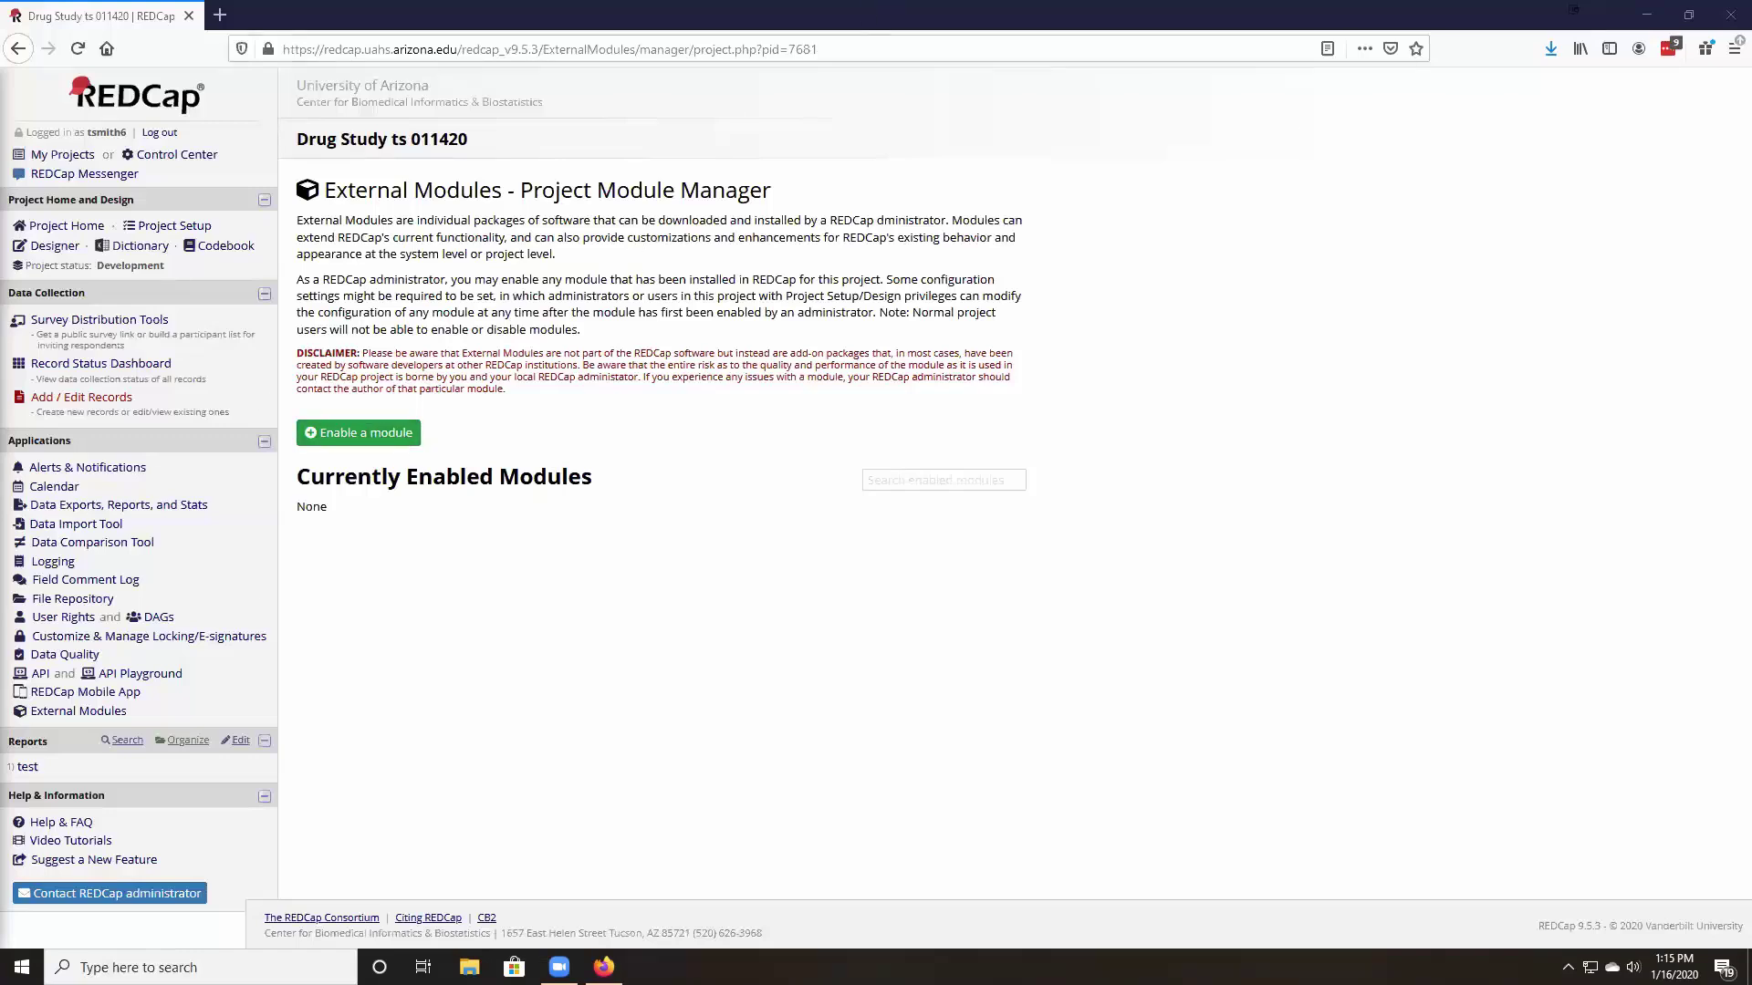
Step: View the first subject's Screening Form from the Record Status Dashboard
left_click(68, 365)
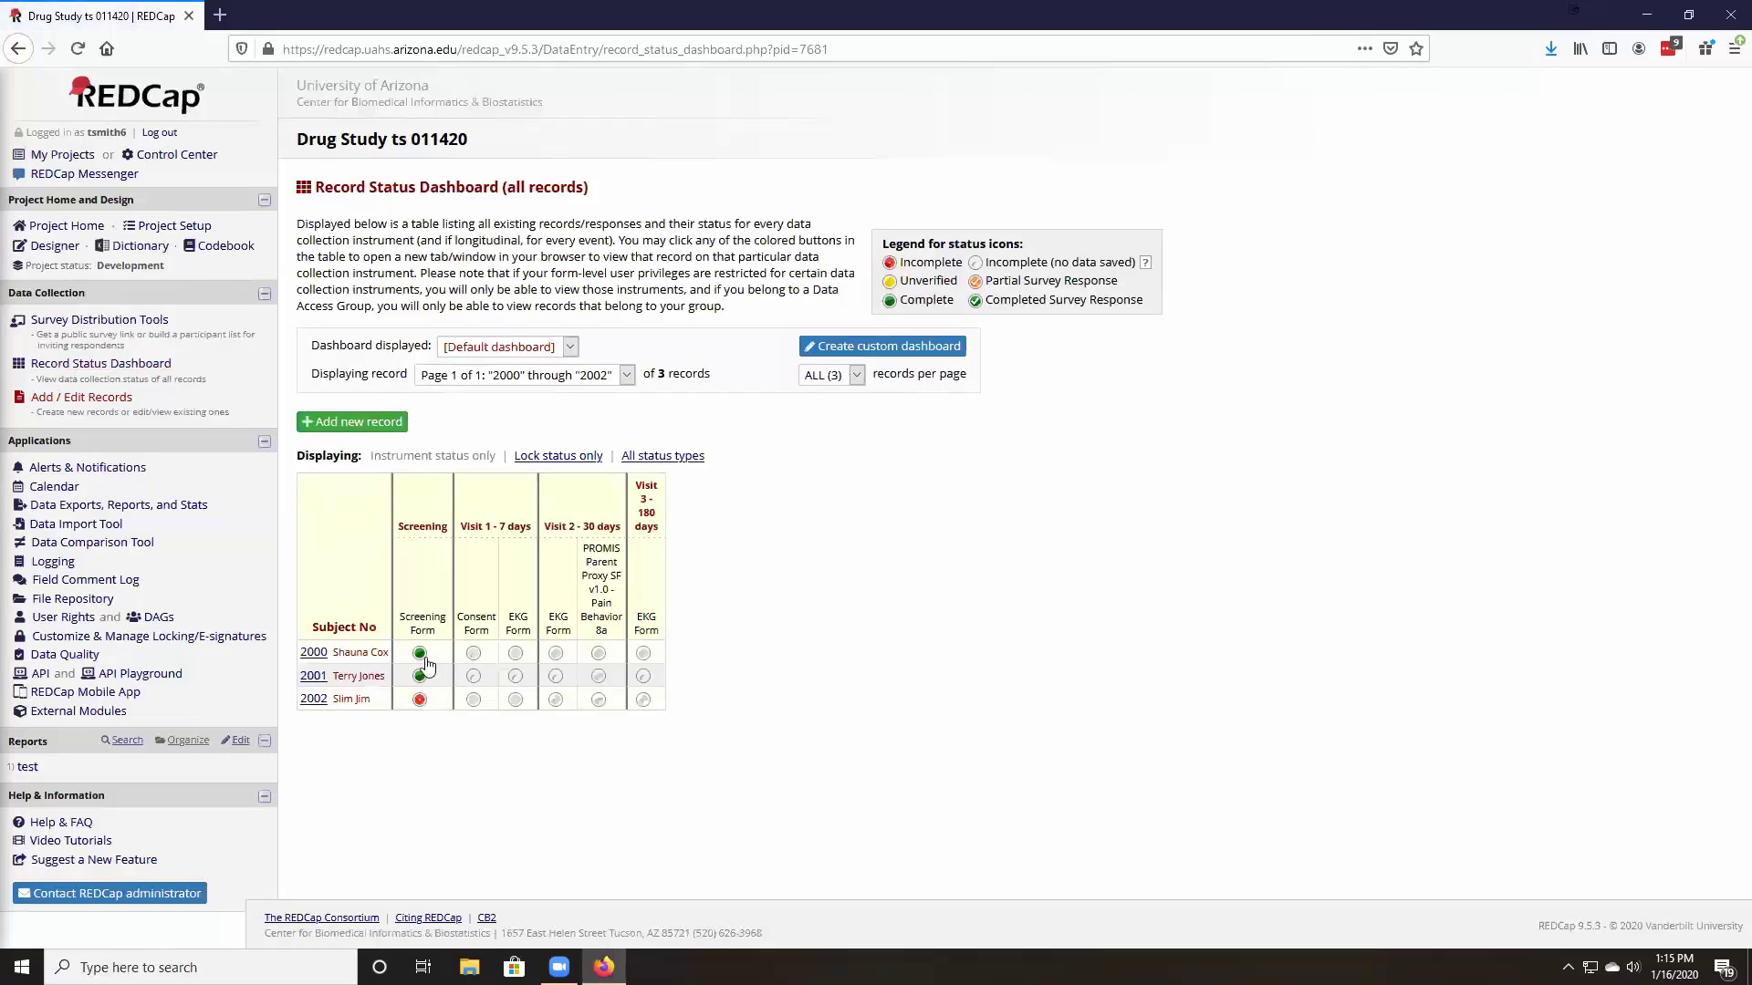
left_click(420, 655)
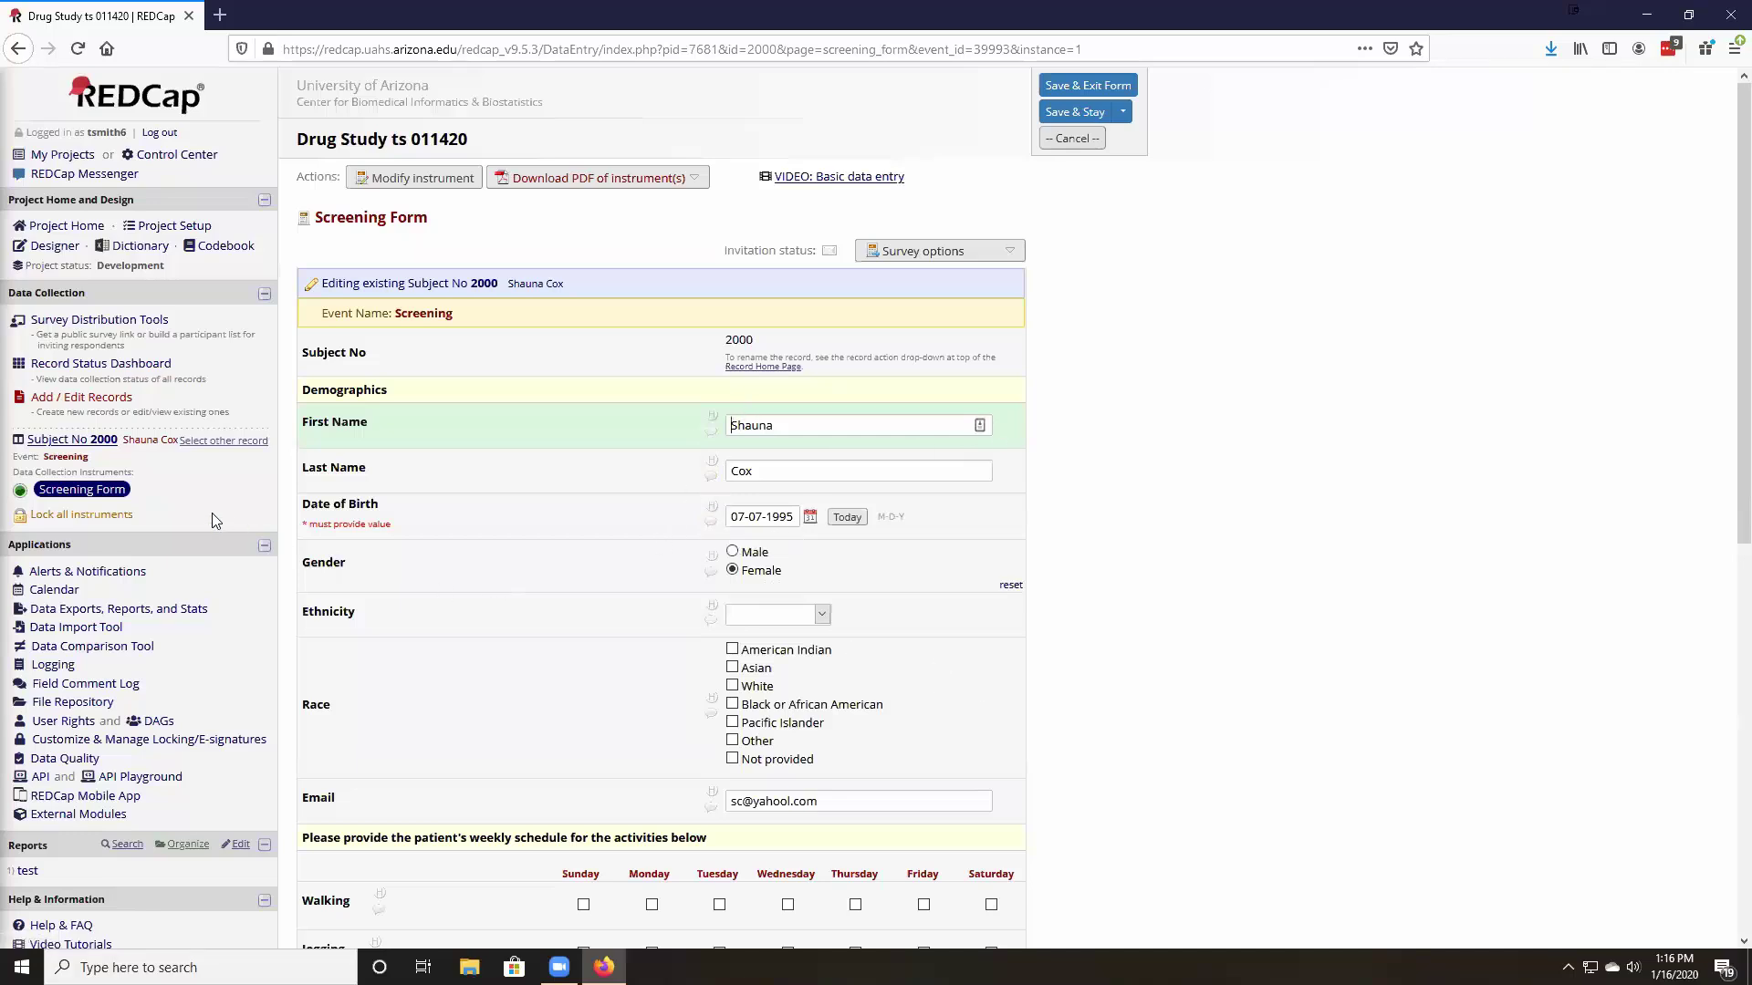
Step: Open the project's additional customizations at the Missing Data Codes section and show the start of its standardized code list
left_click(158, 229)
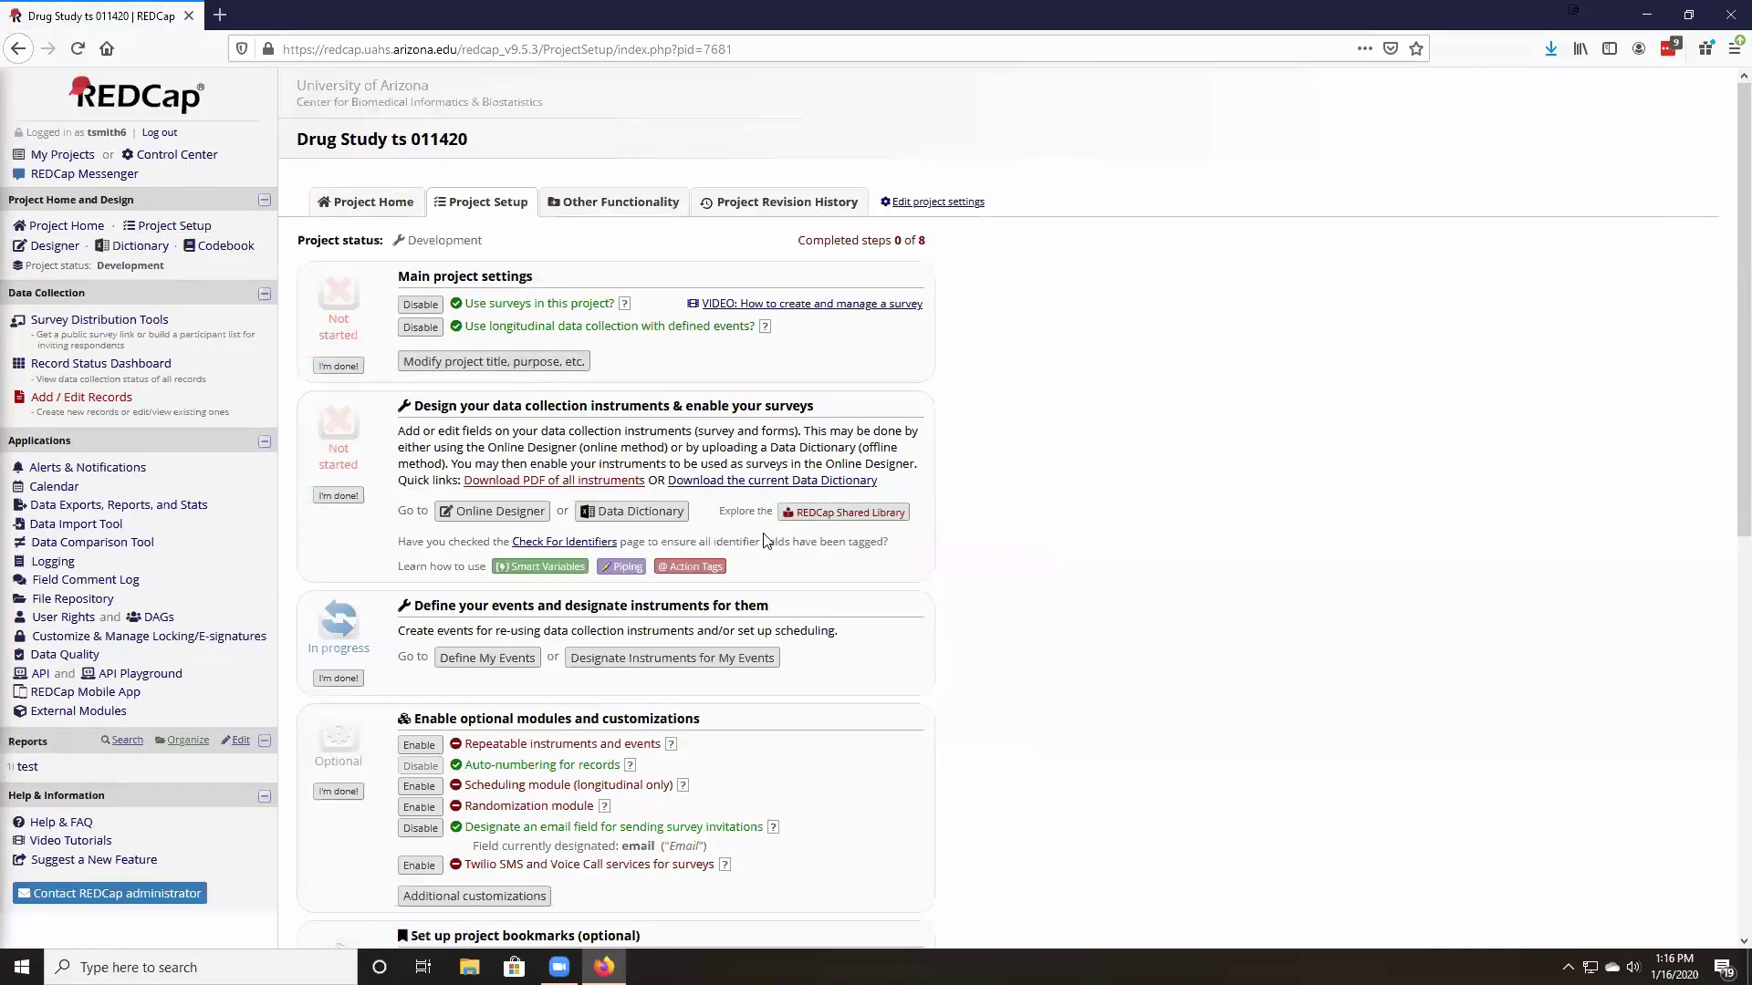
scroll(629, 665, "down", 2)
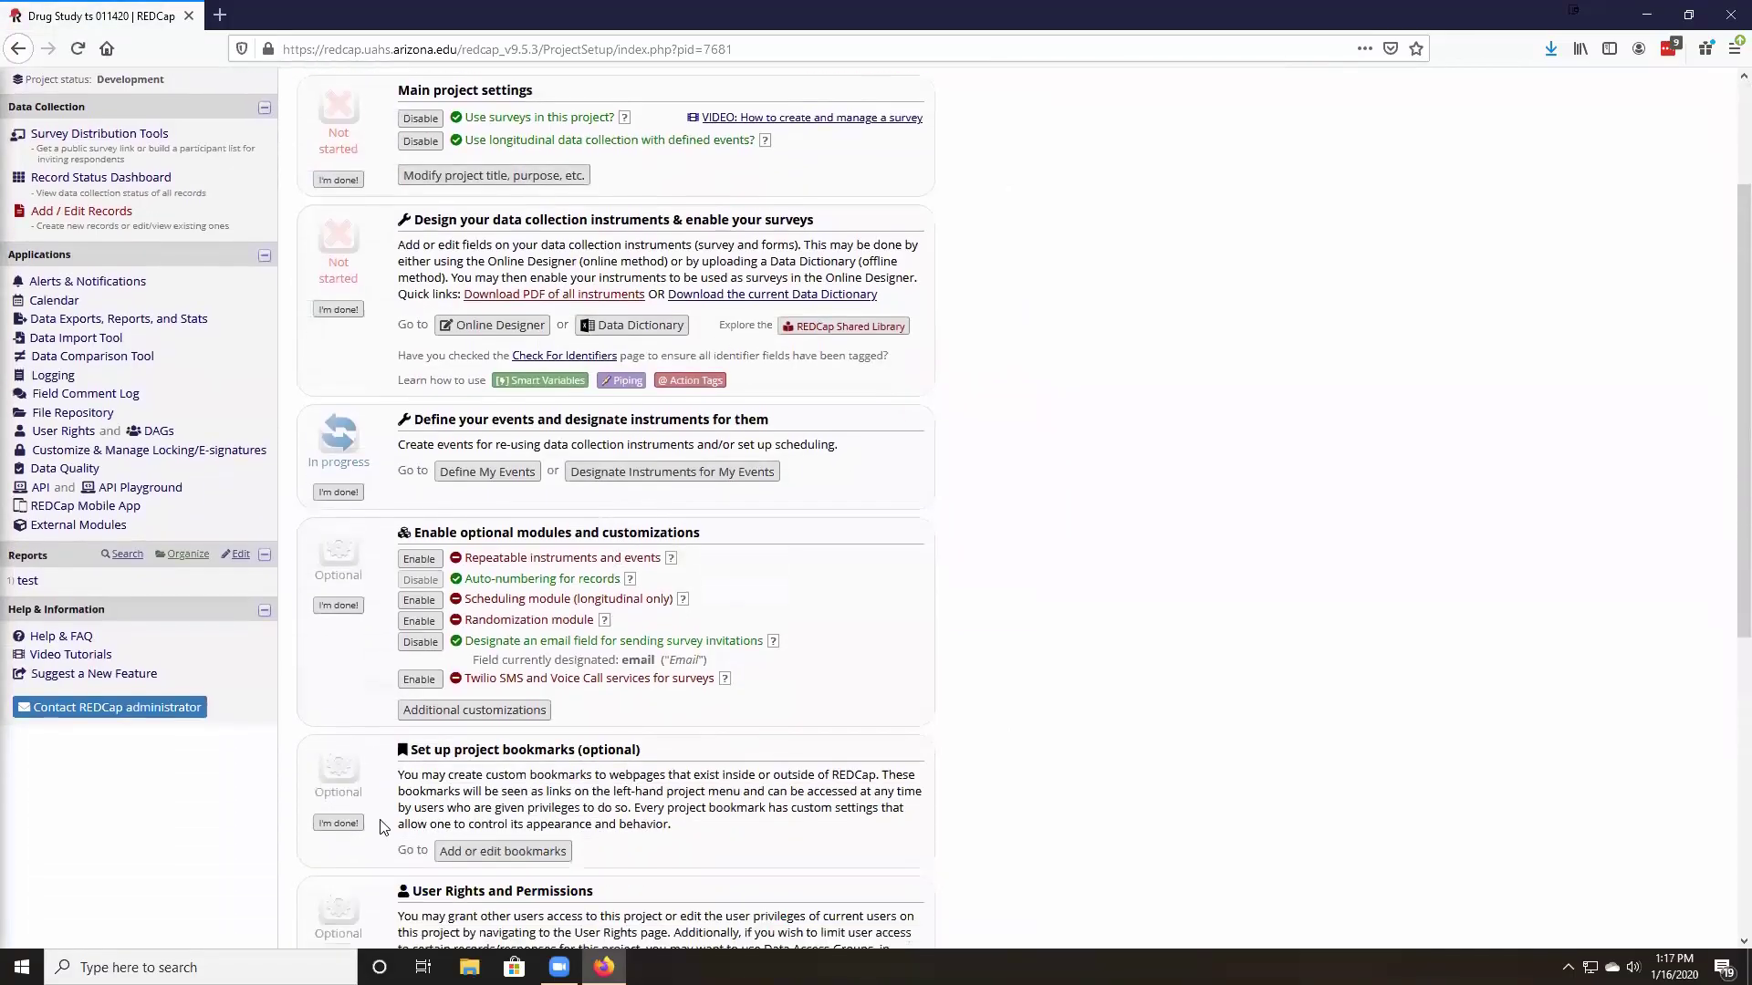
left_click(445, 712)
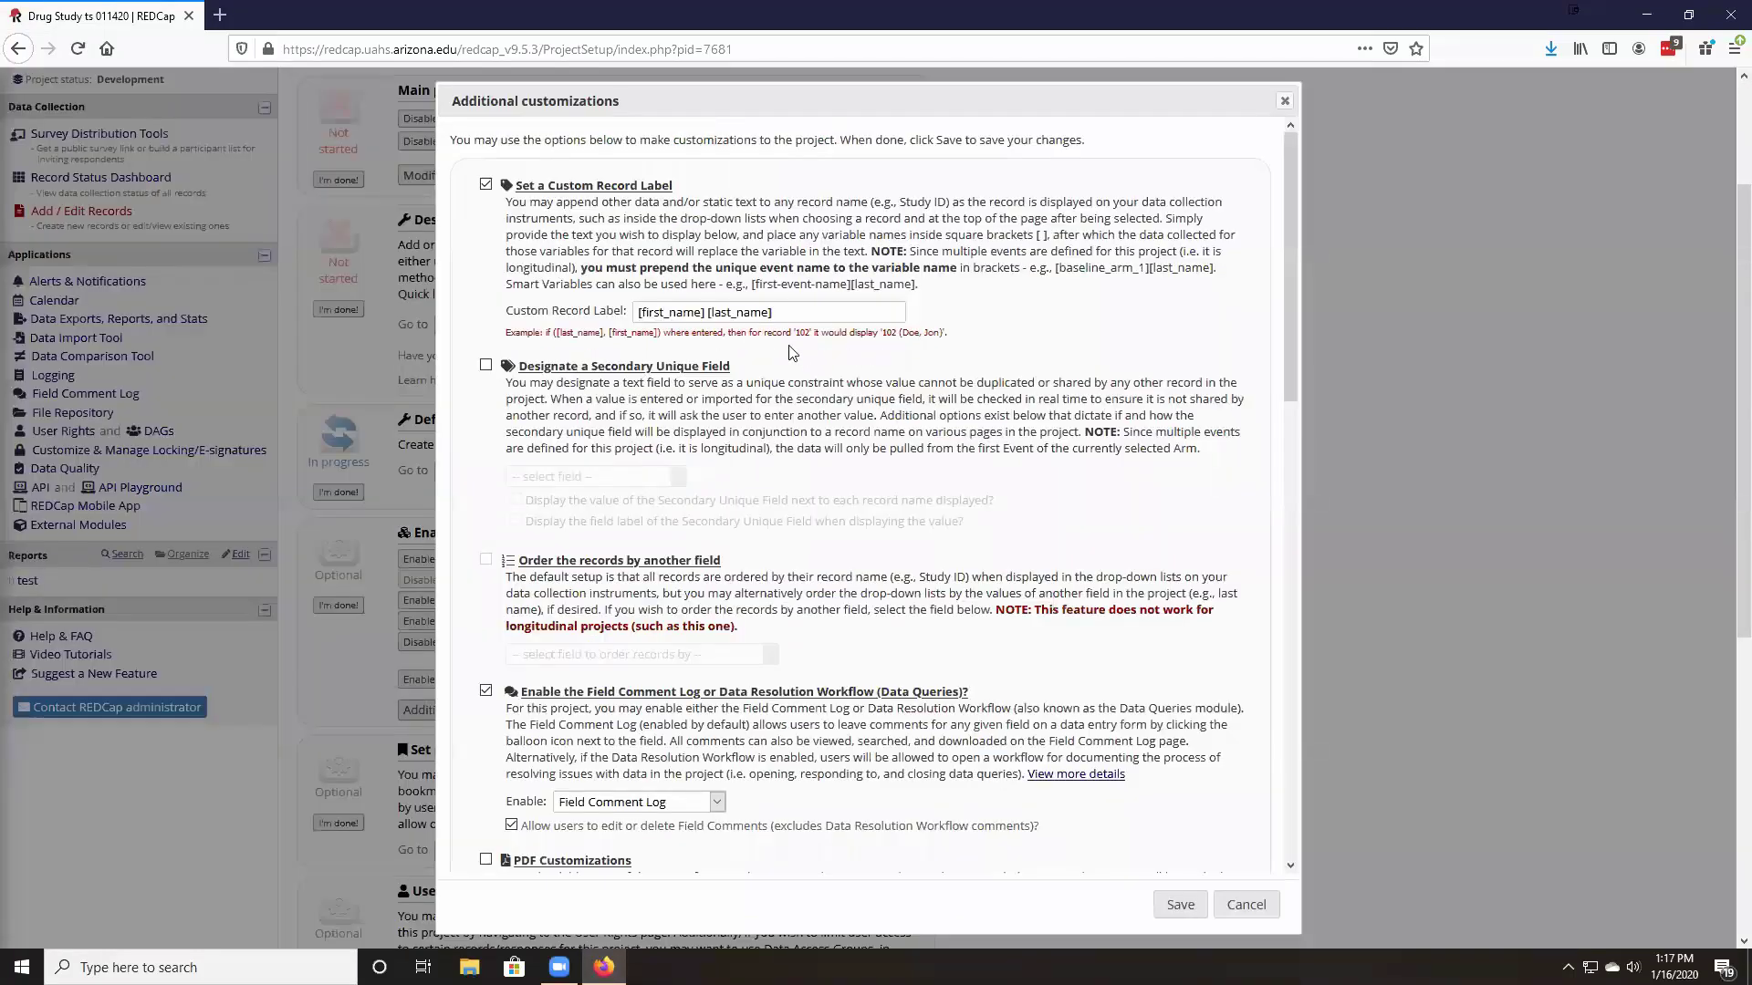
left_click_drag(653, 187, 715, 199)
scroll(1079, 564, "down", 5)
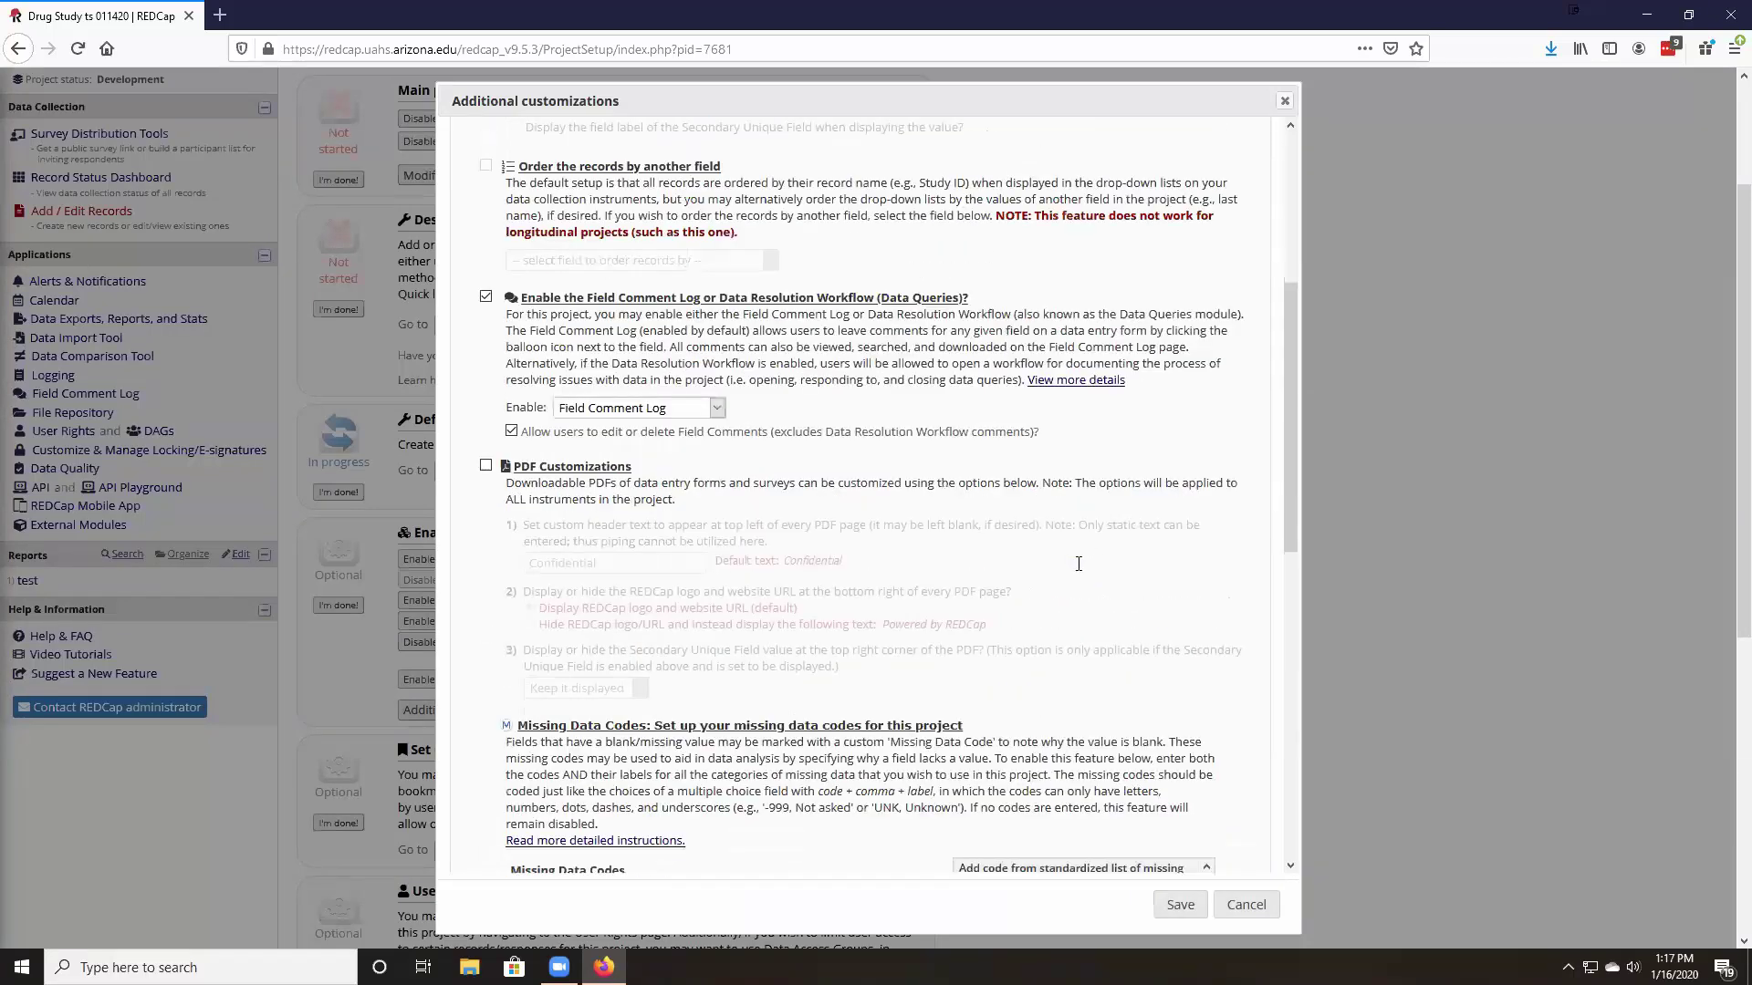
scroll(1079, 564, "down", 6)
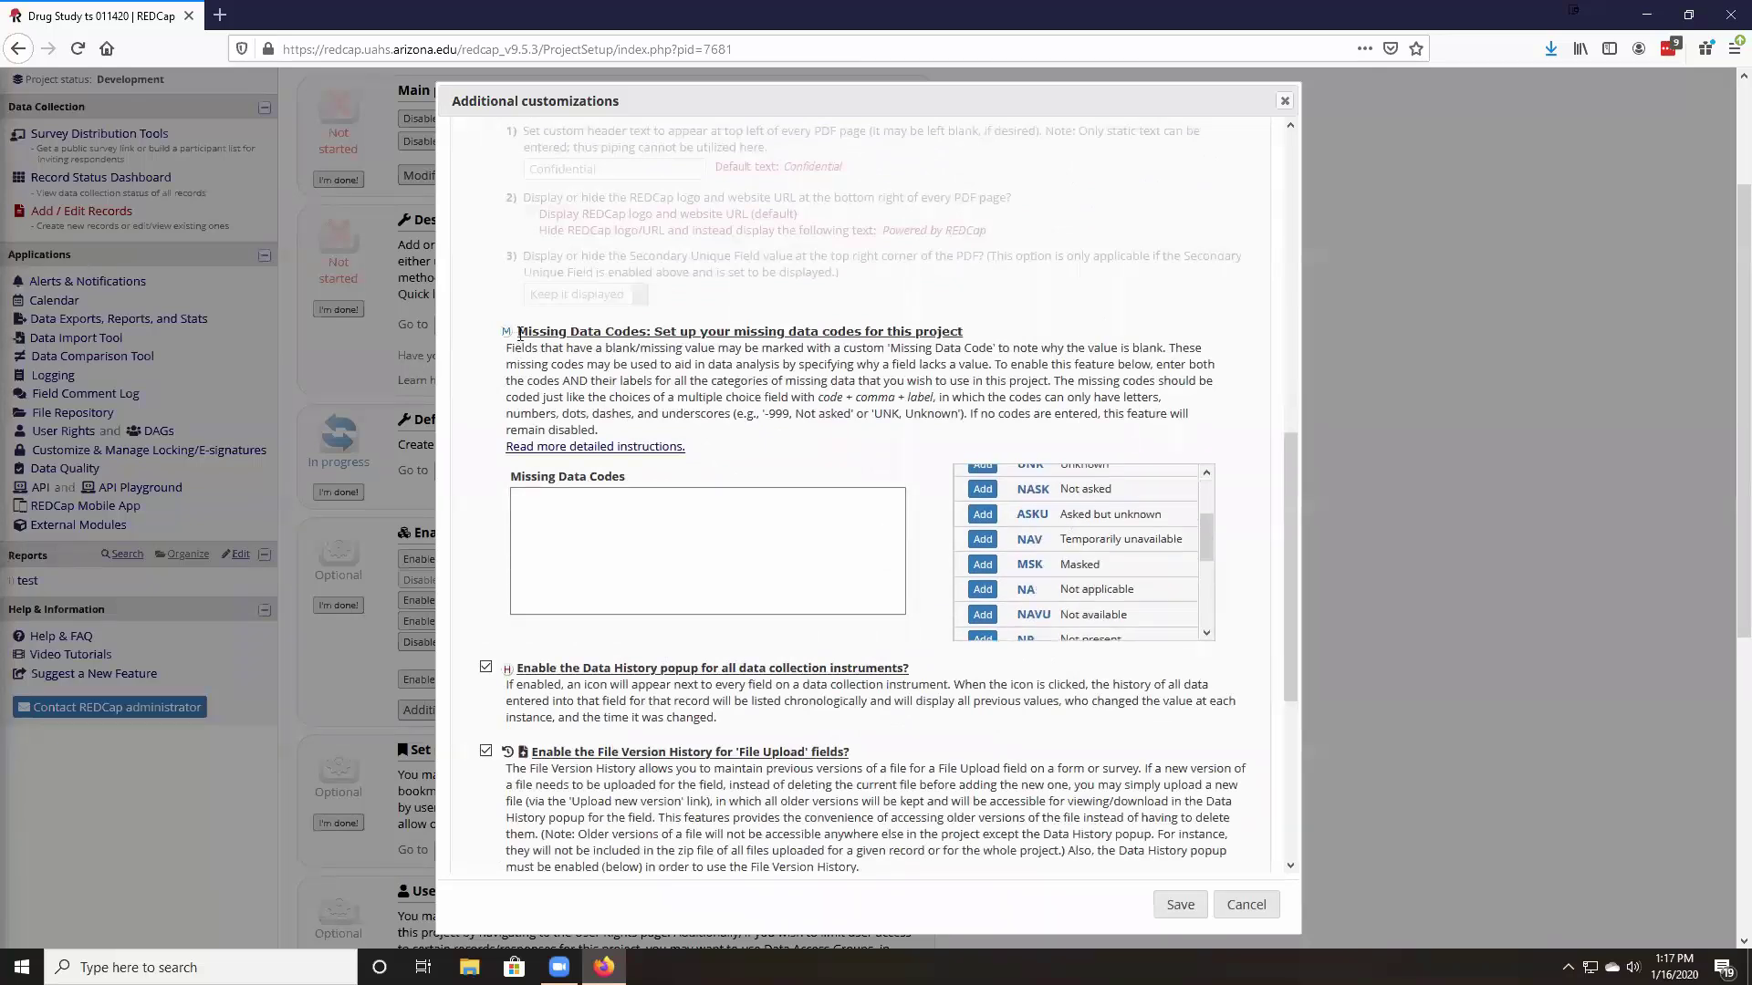
left_click_drag(519, 331, 644, 327)
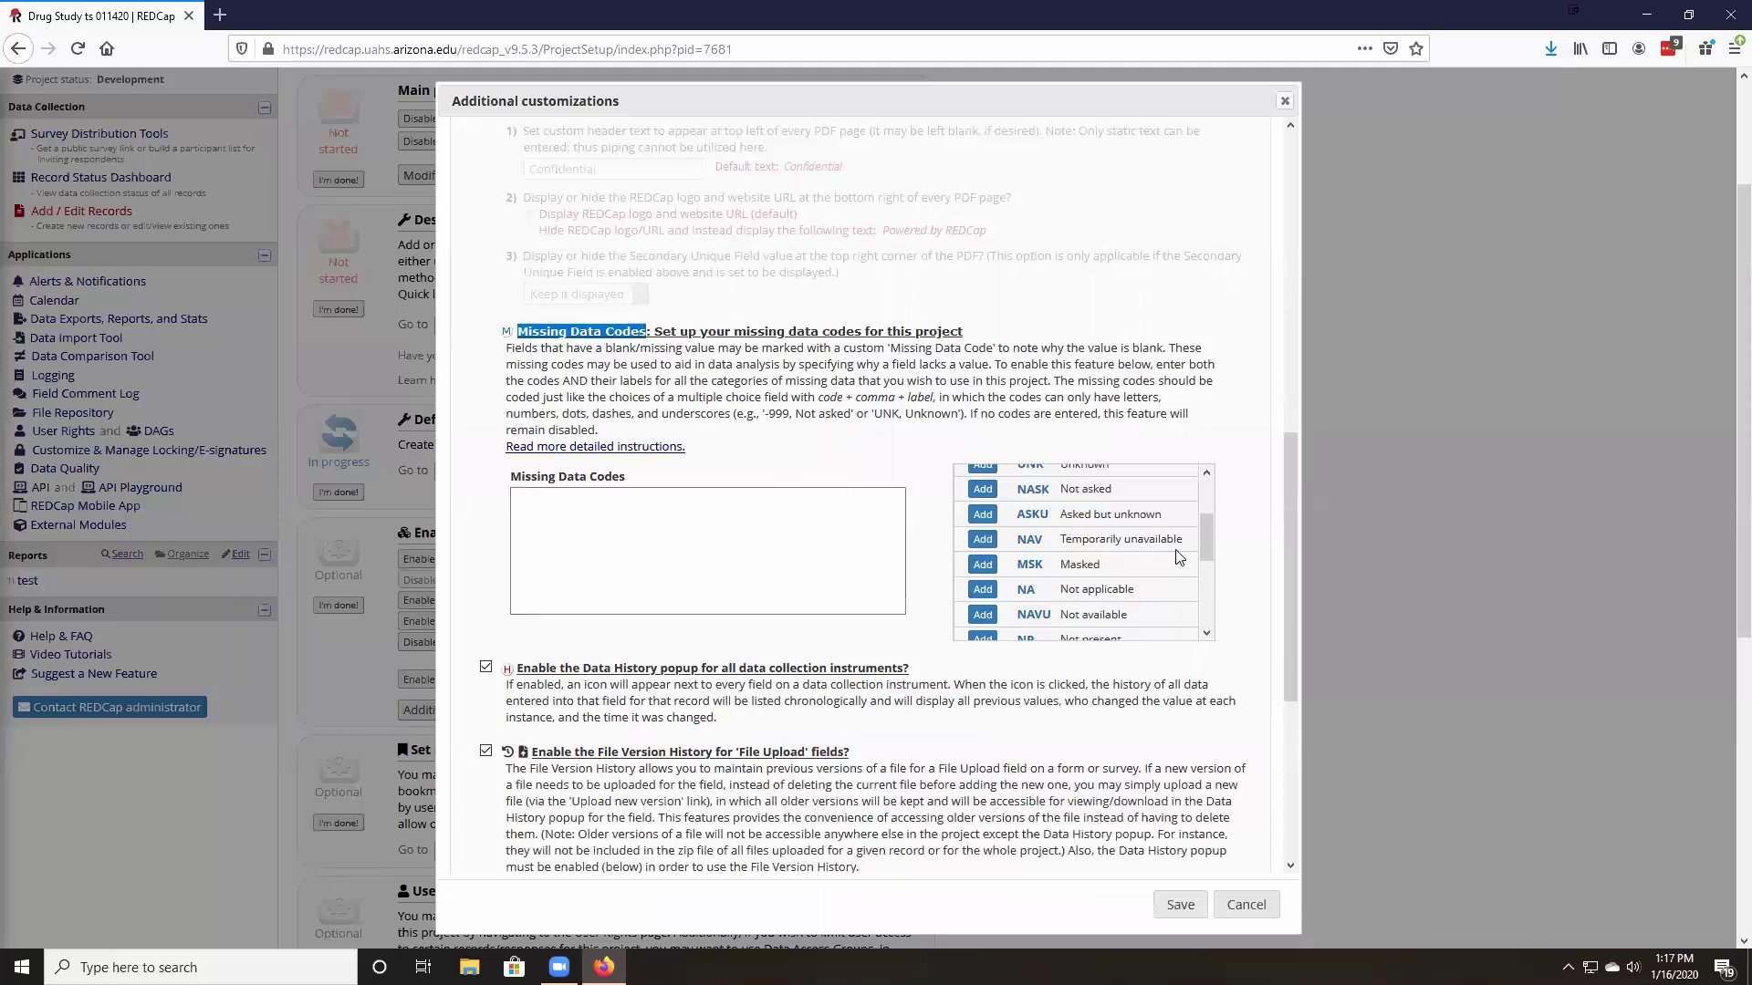
left_click_drag(1205, 544, 1180, 504)
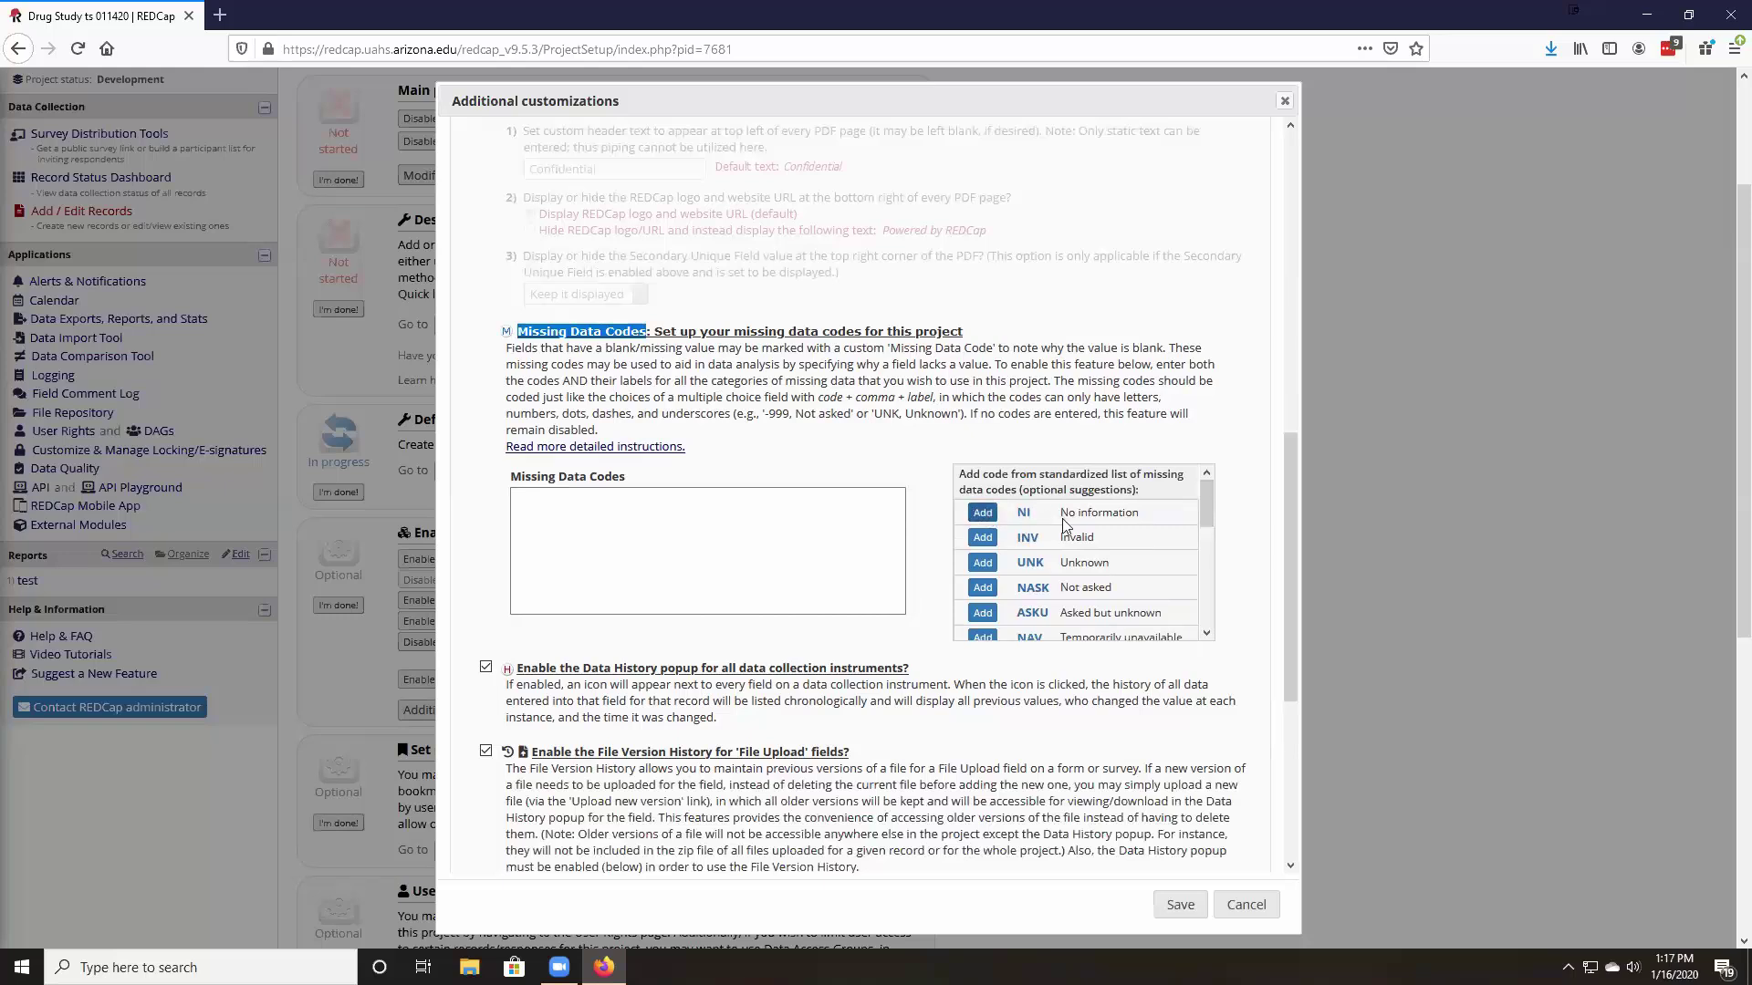
Step: Try the suggested code UNK, Unknown in the Missing Data Codes and remove it again
left_click(981, 563)
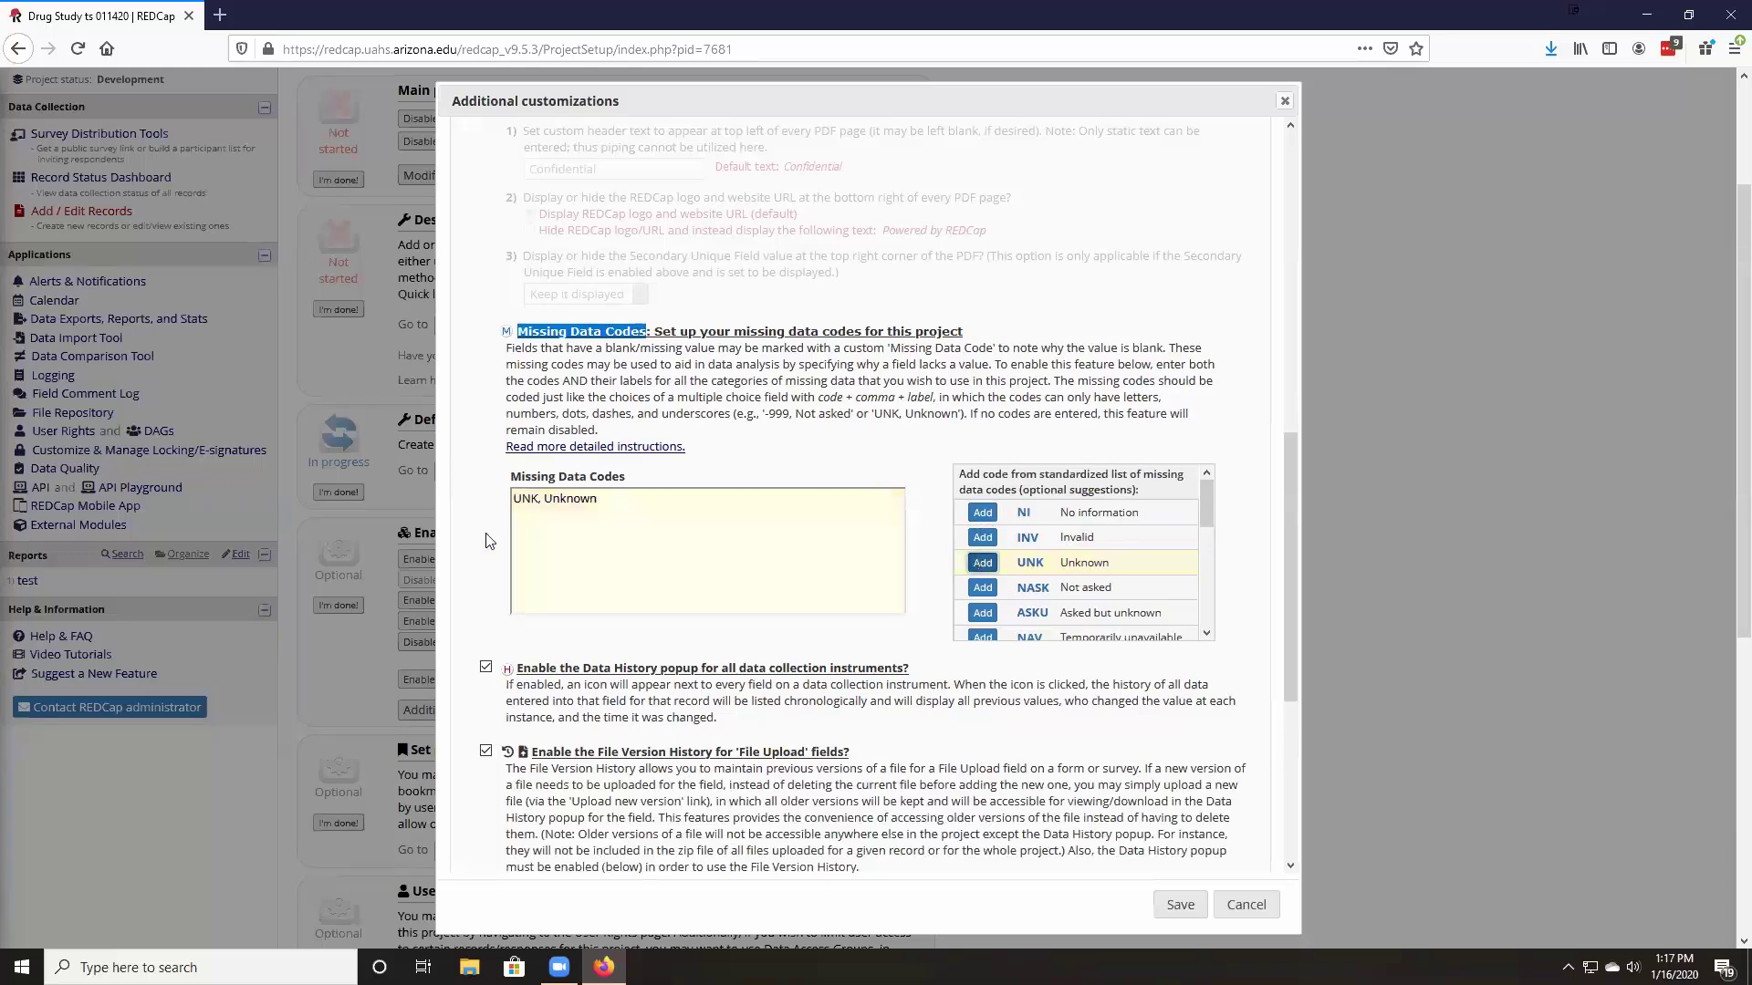
left_click(607, 502)
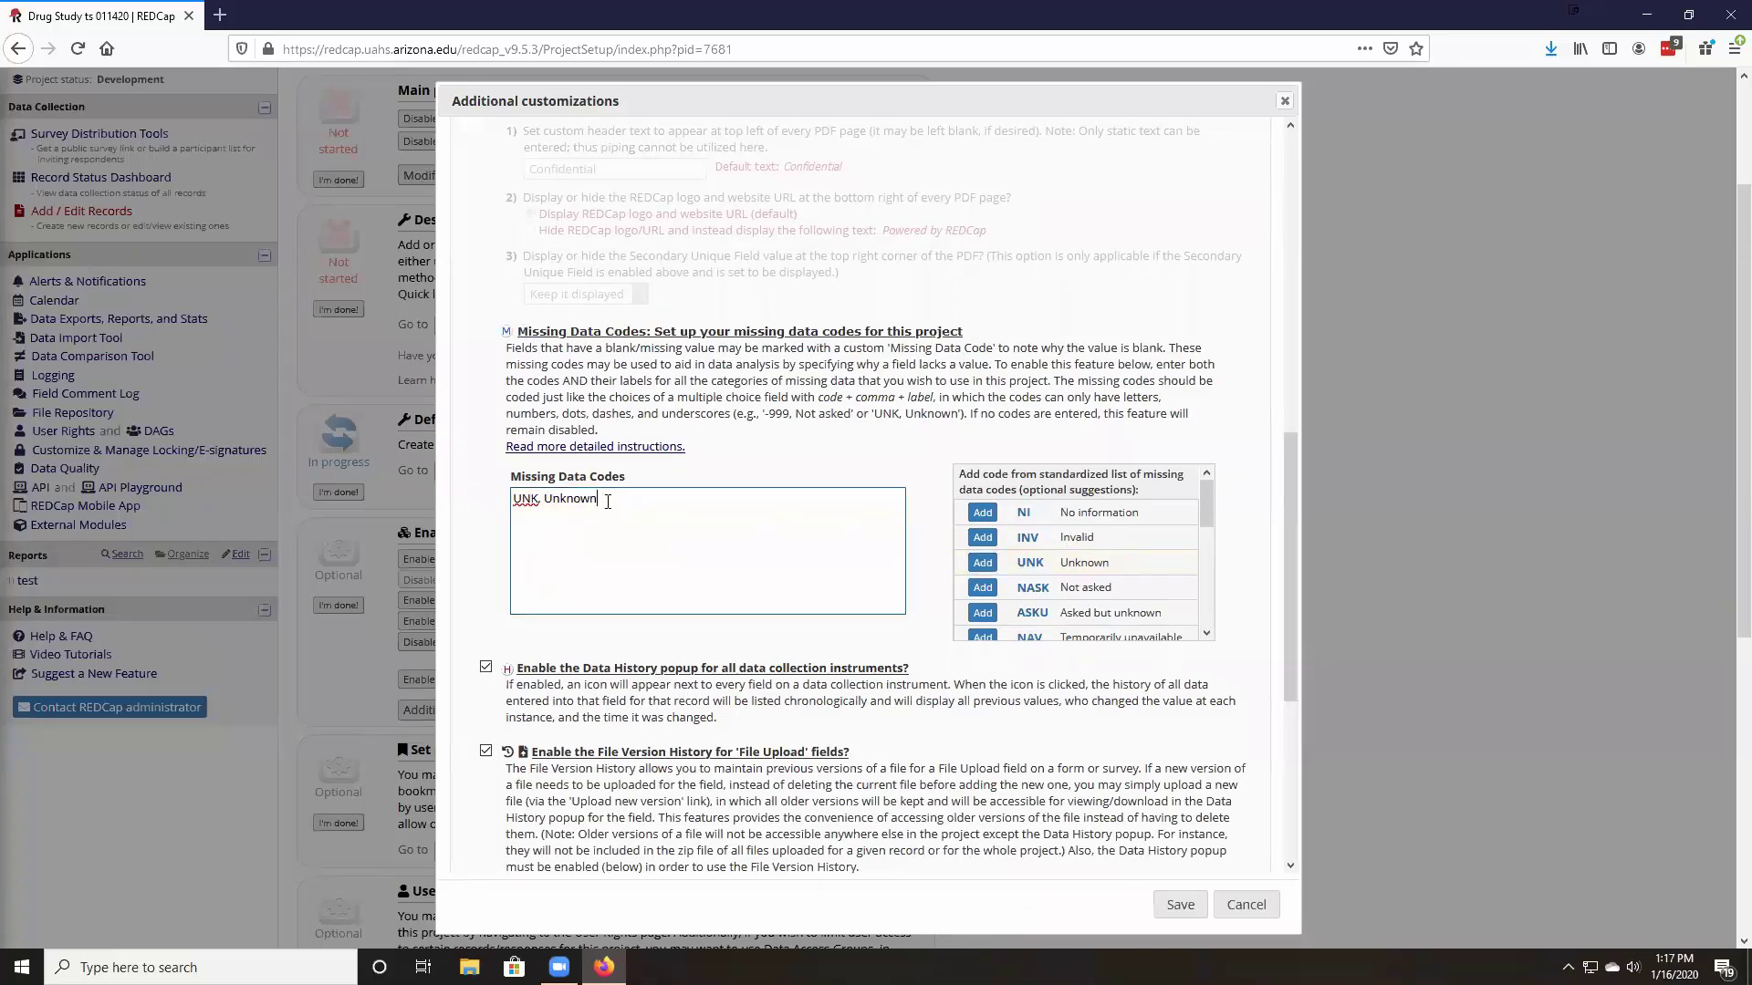
left_click_drag(604, 501, 513, 502)
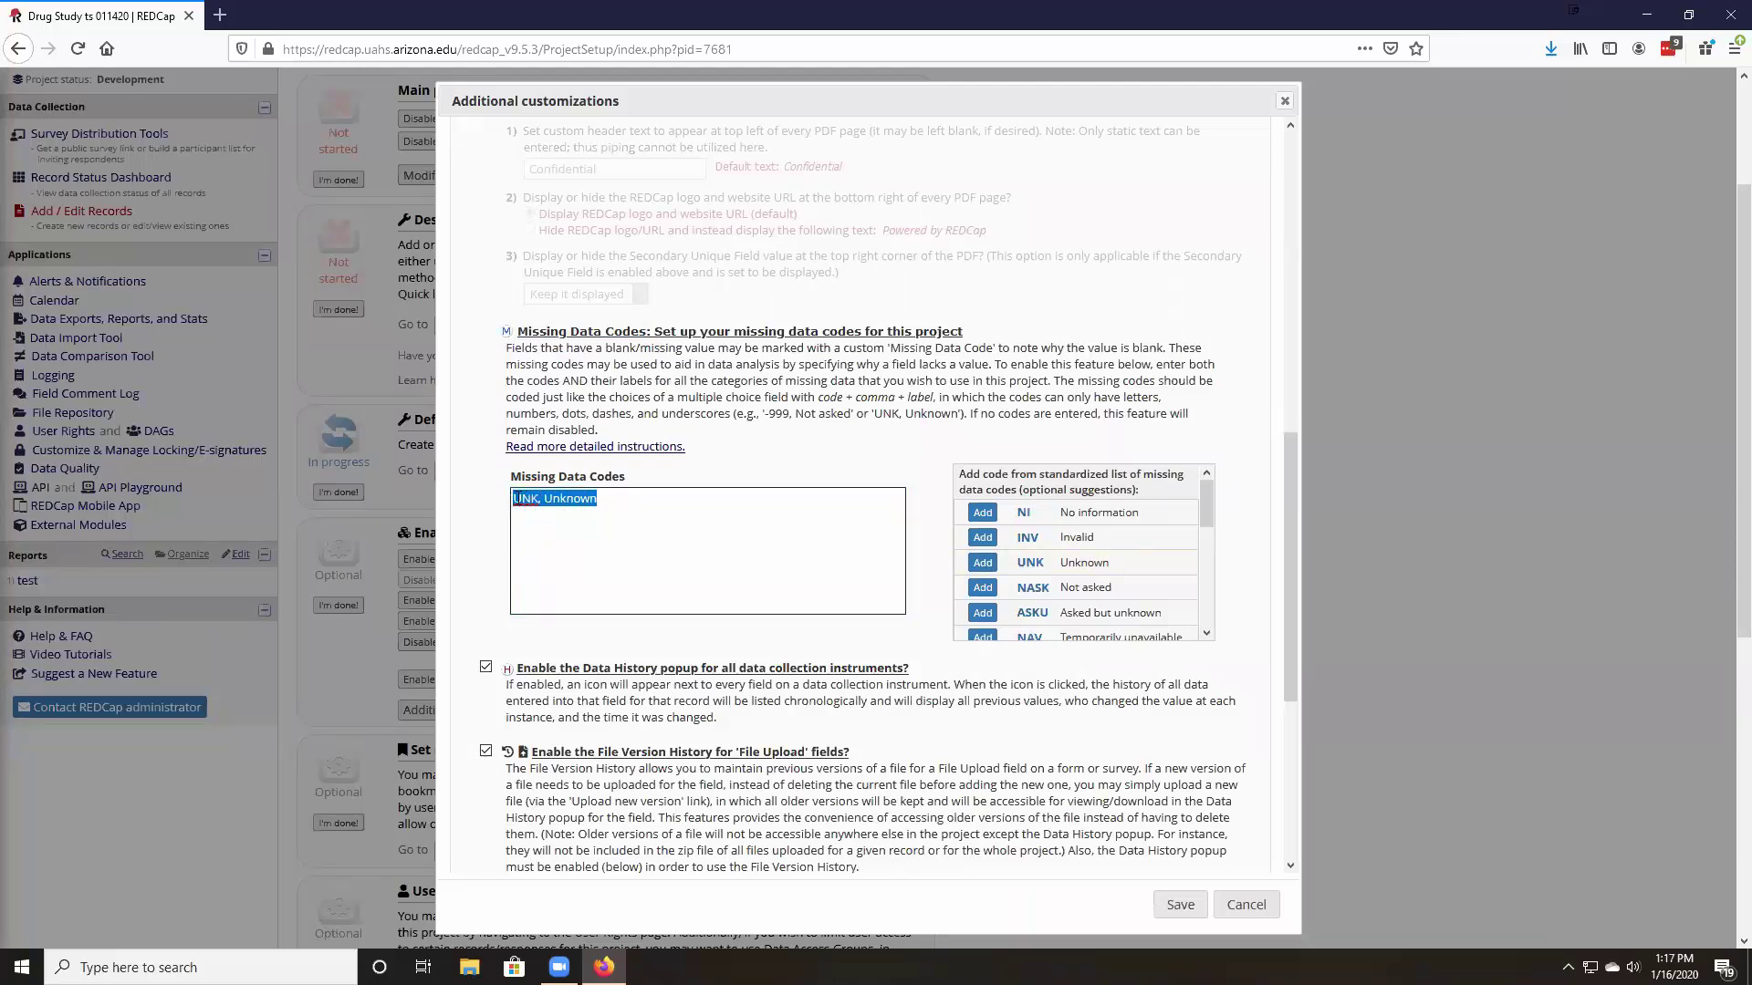
key("BackSpace")
Step: Define the missing data codes "999, No data provided" and the suggested "NA, Not applicable", and save the customizations
type("999, No data provided")
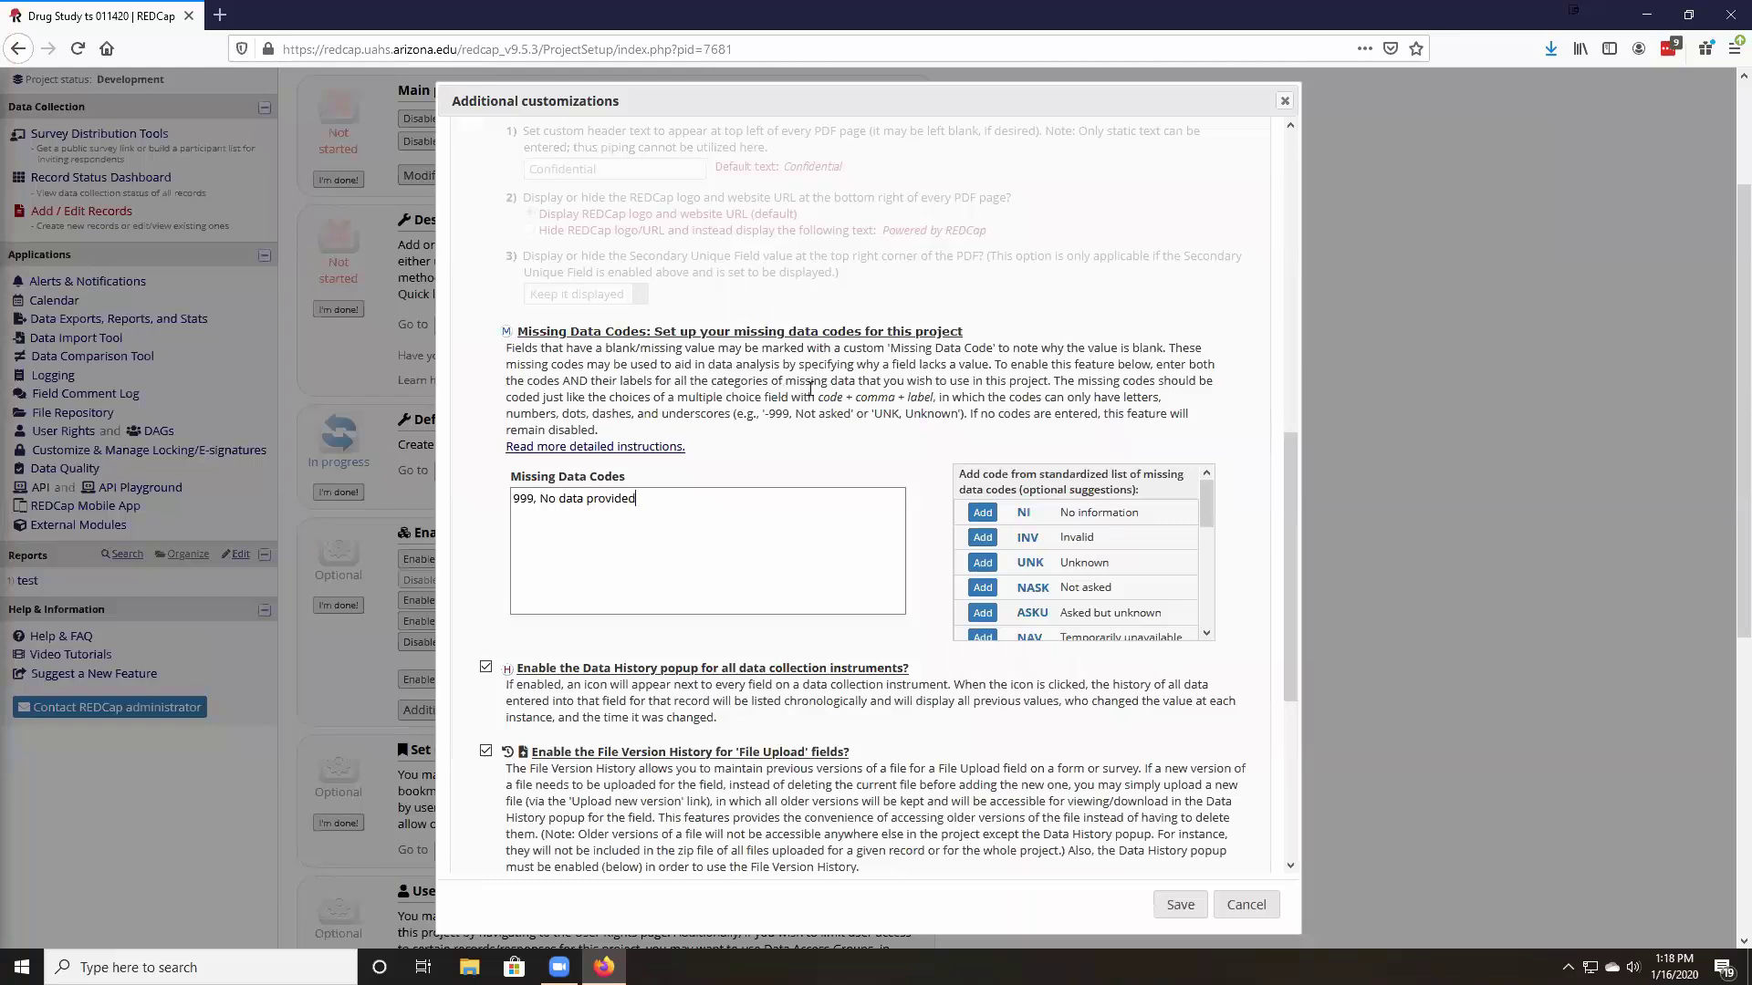
left_click_drag(816, 397, 936, 403)
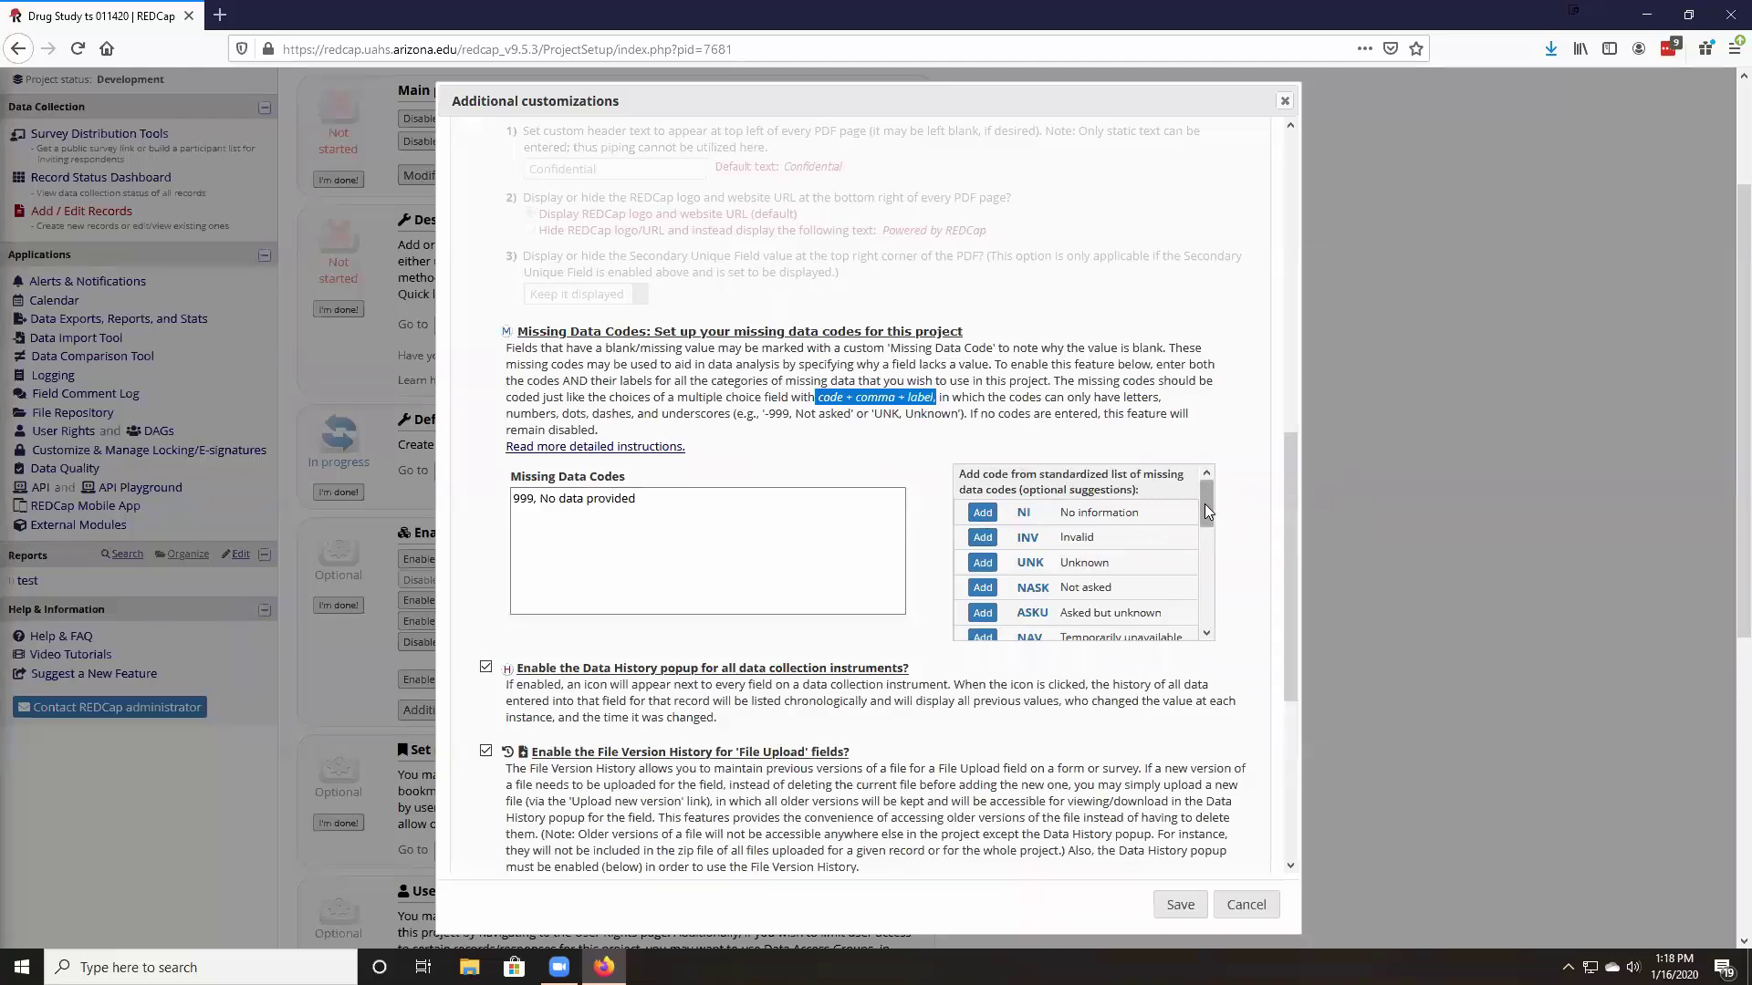
left_click_drag(1202, 507, 1199, 551)
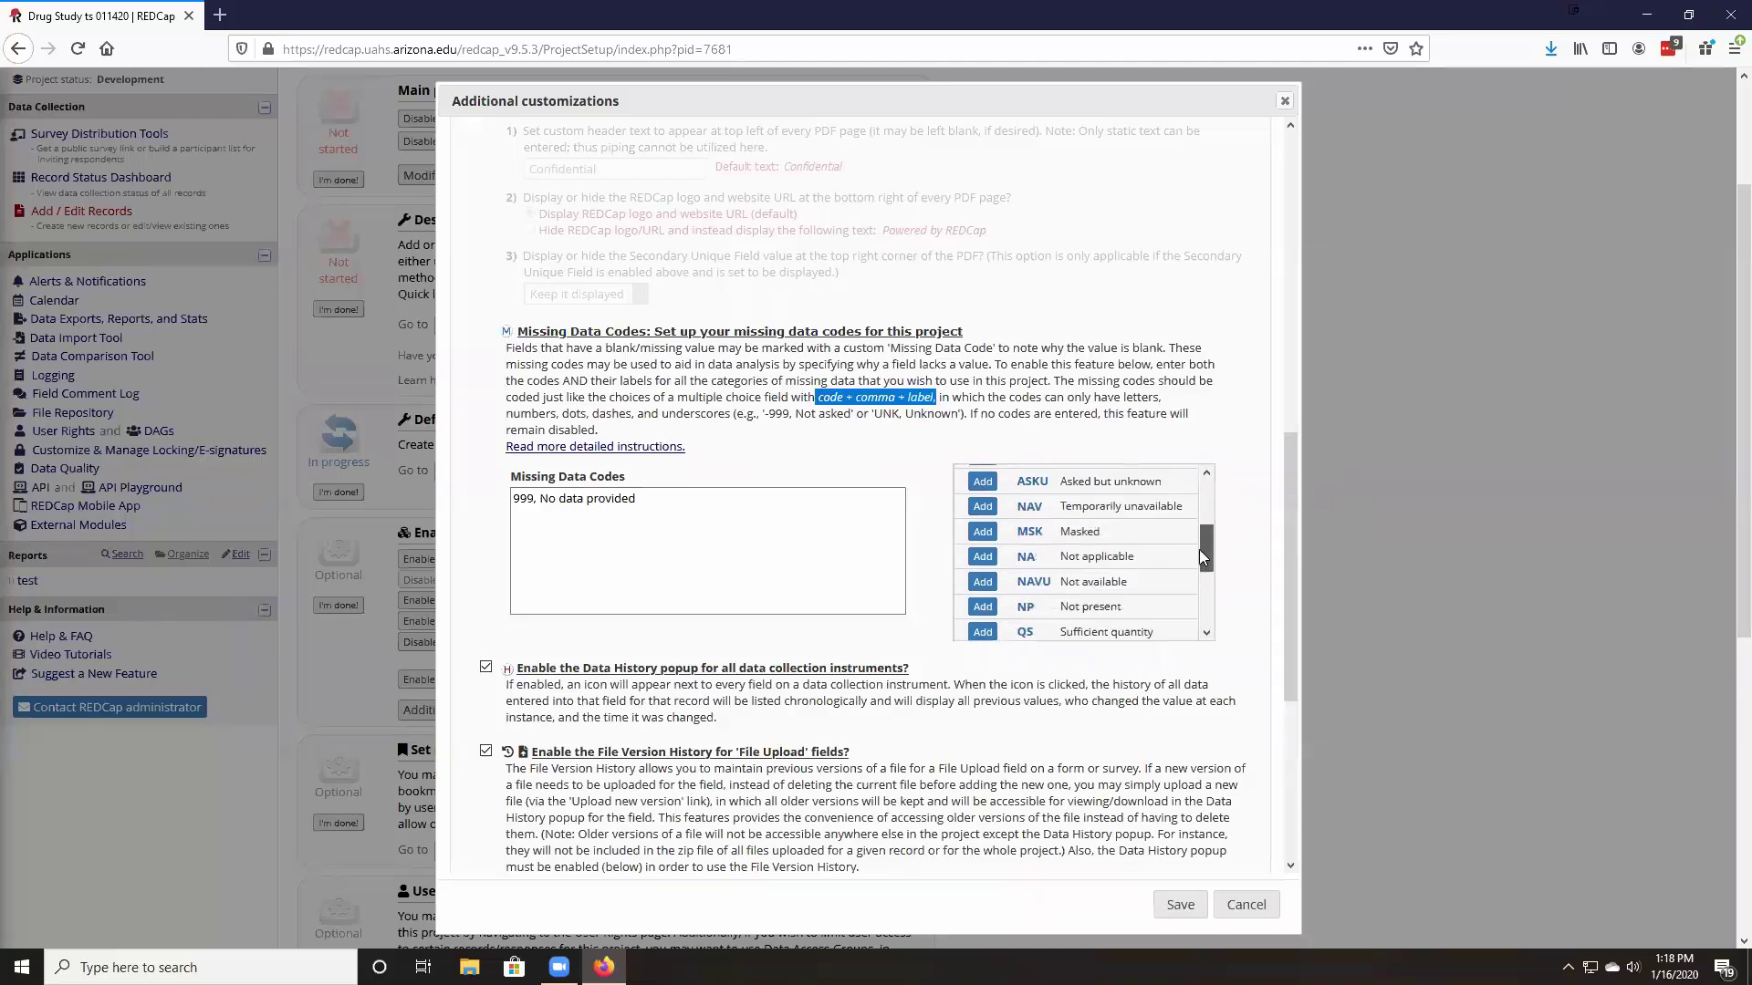
left_click(982, 558)
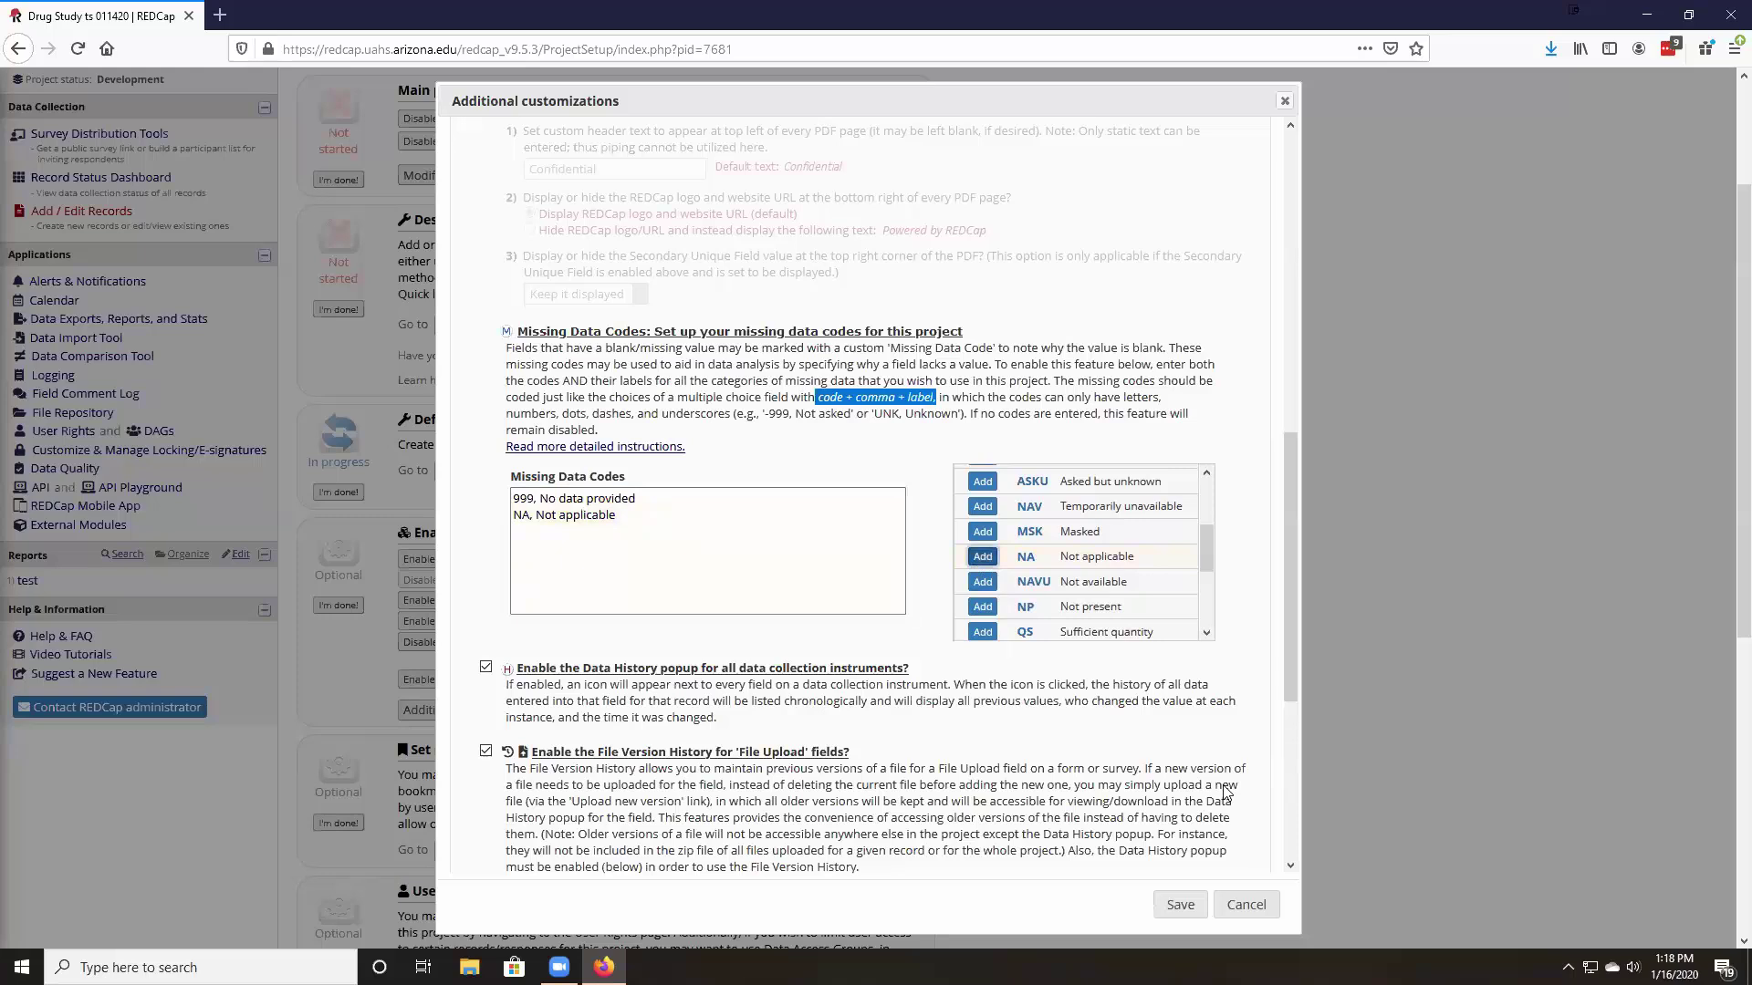
left_click(1183, 906)
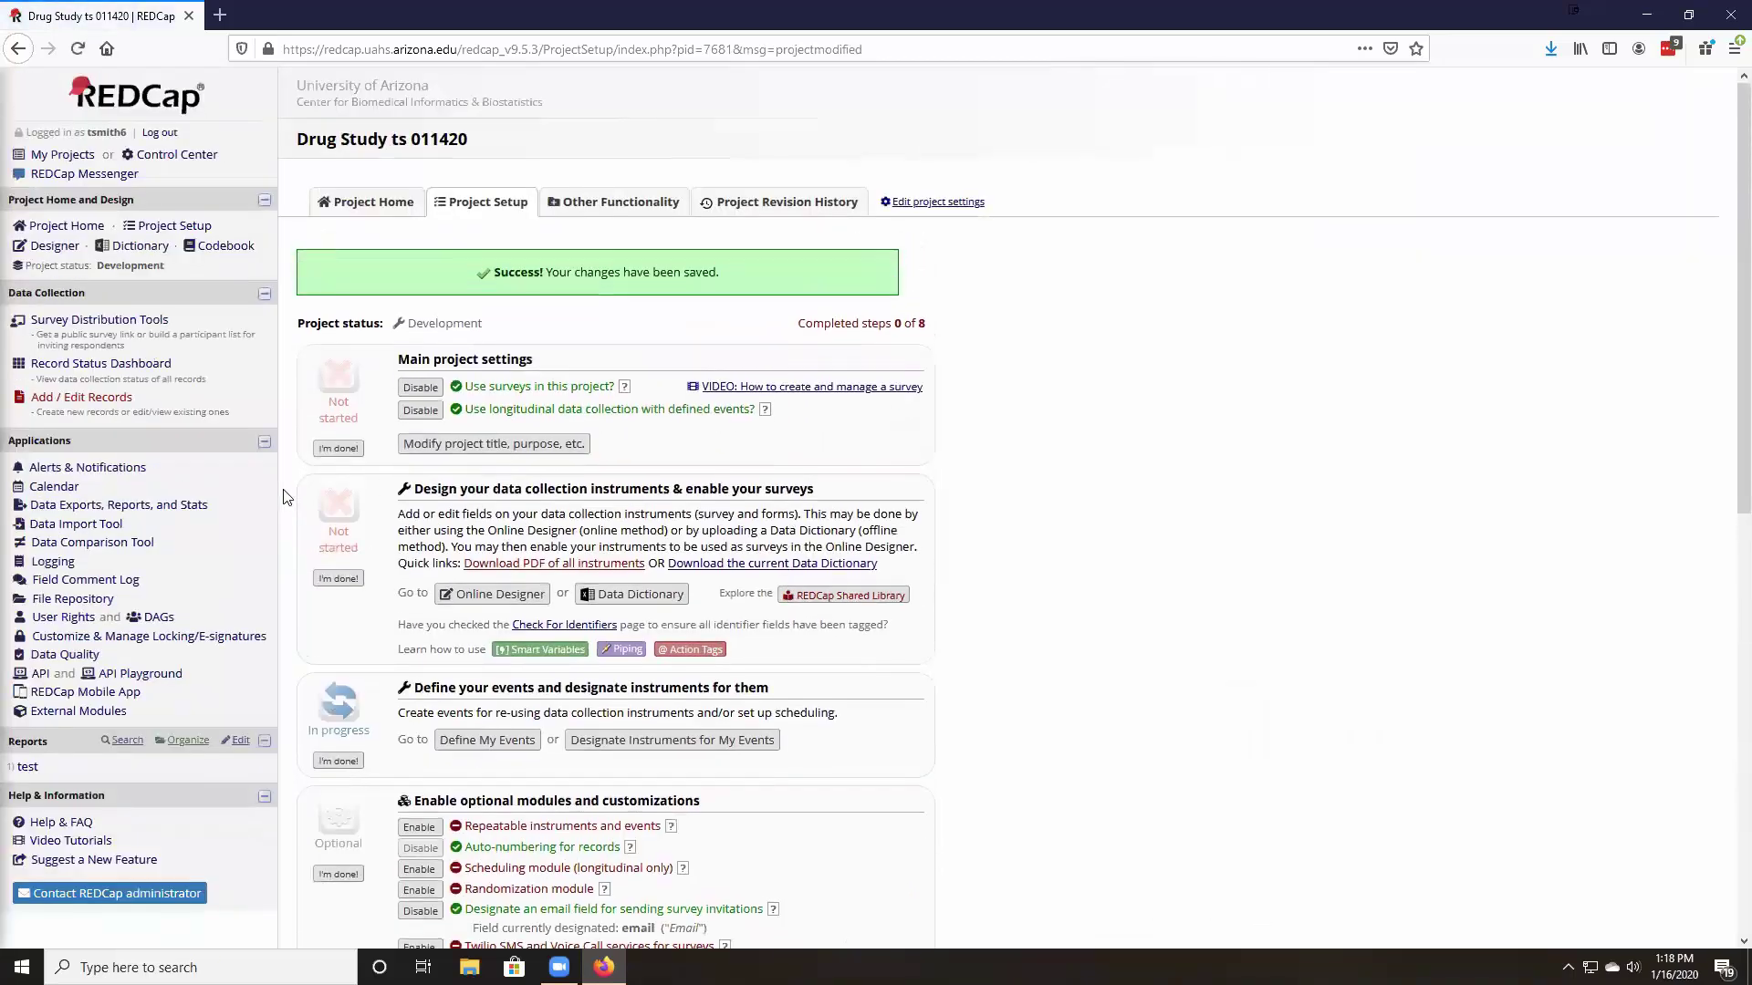
Step: Mark Ethnicity as No data provided (999) in the first subject's Screening Form, and save and exit the form
left_click(78, 370)
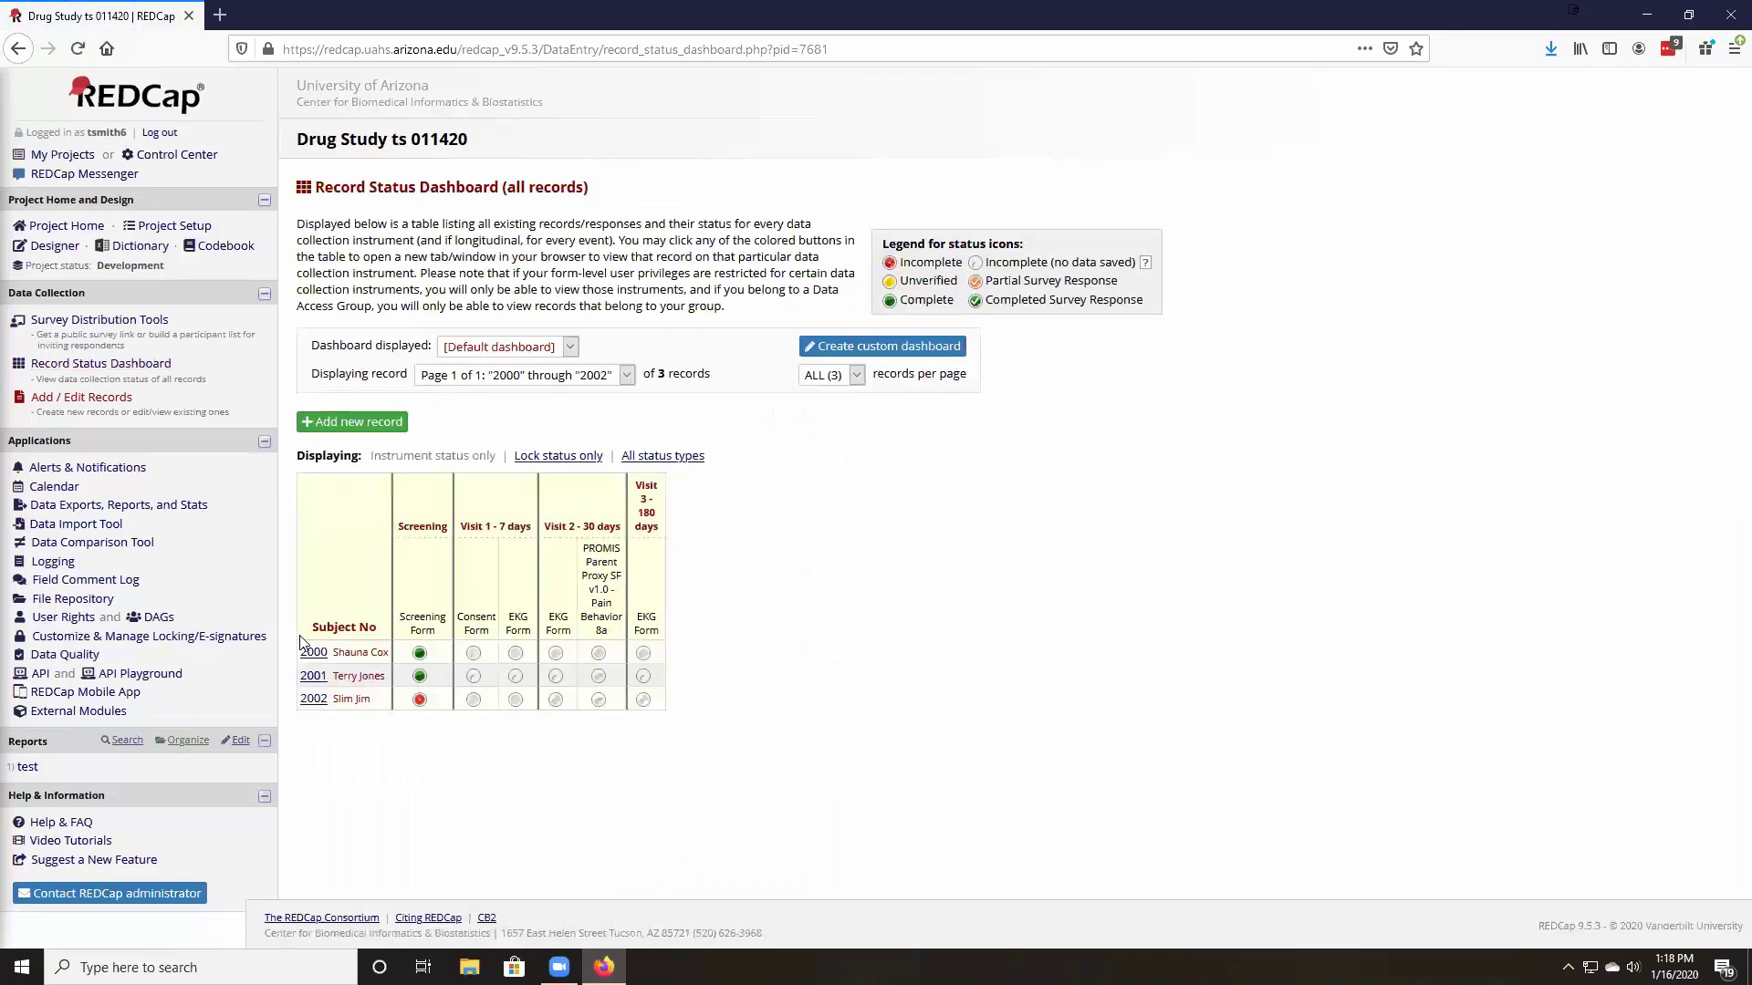
left_click(420, 653)
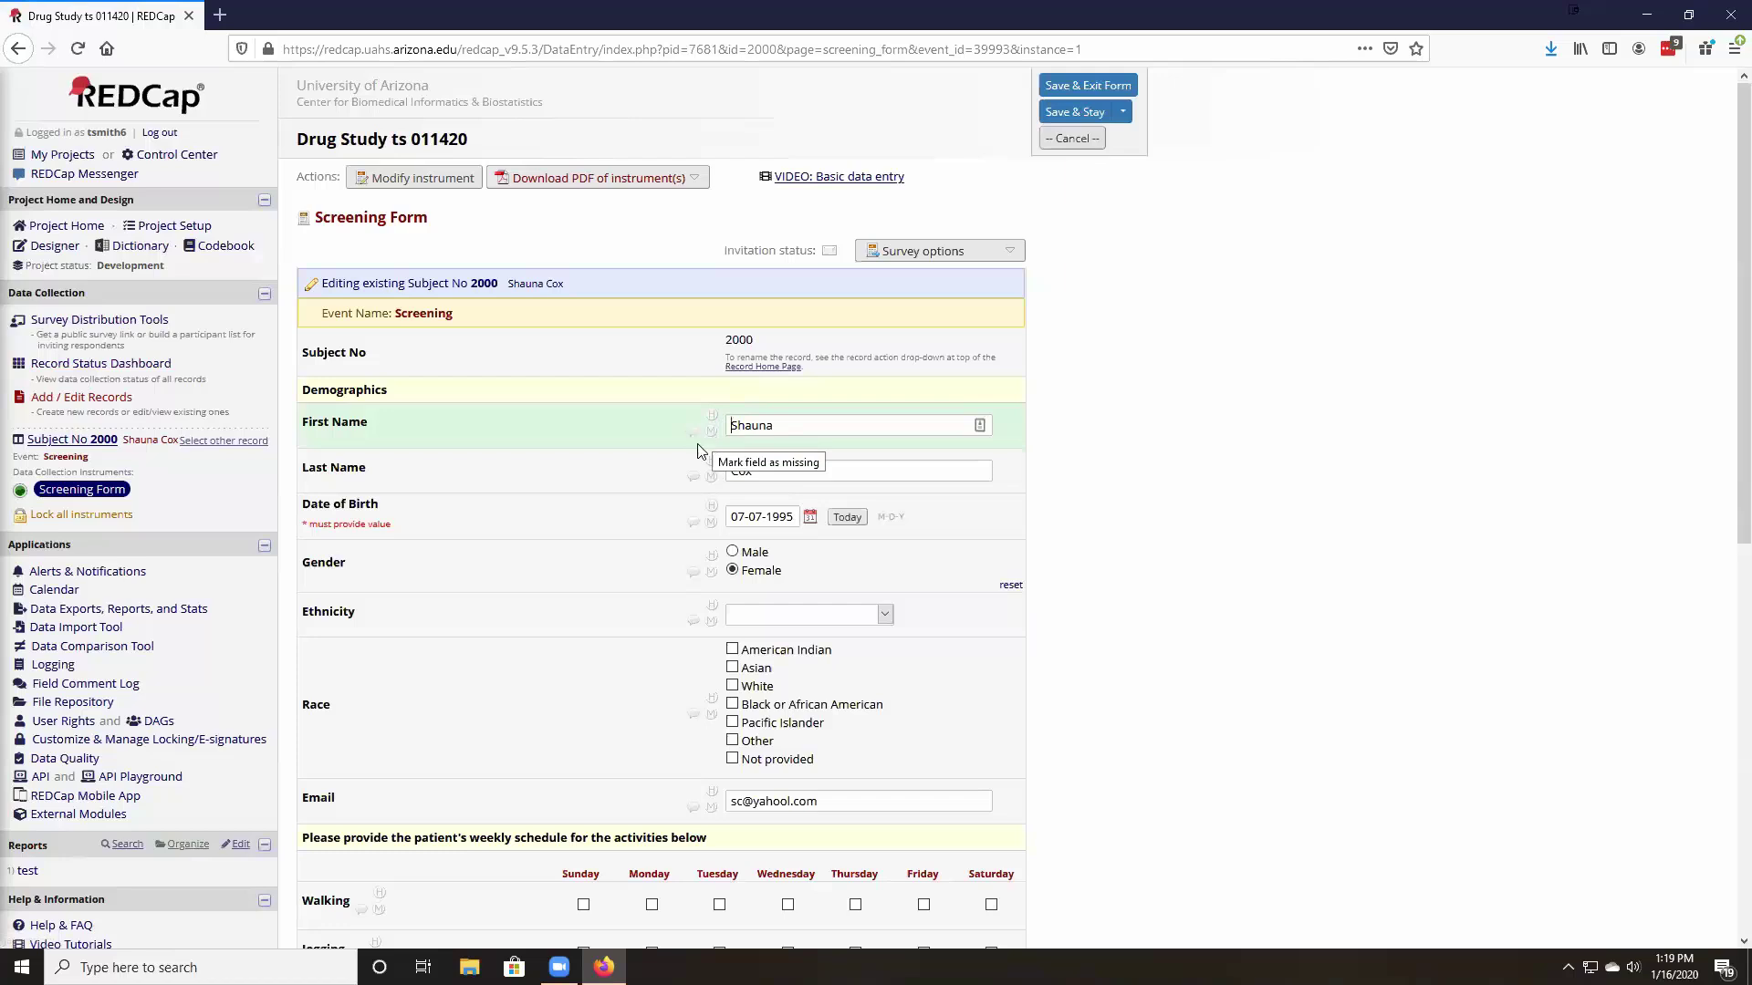
left_click(711, 623)
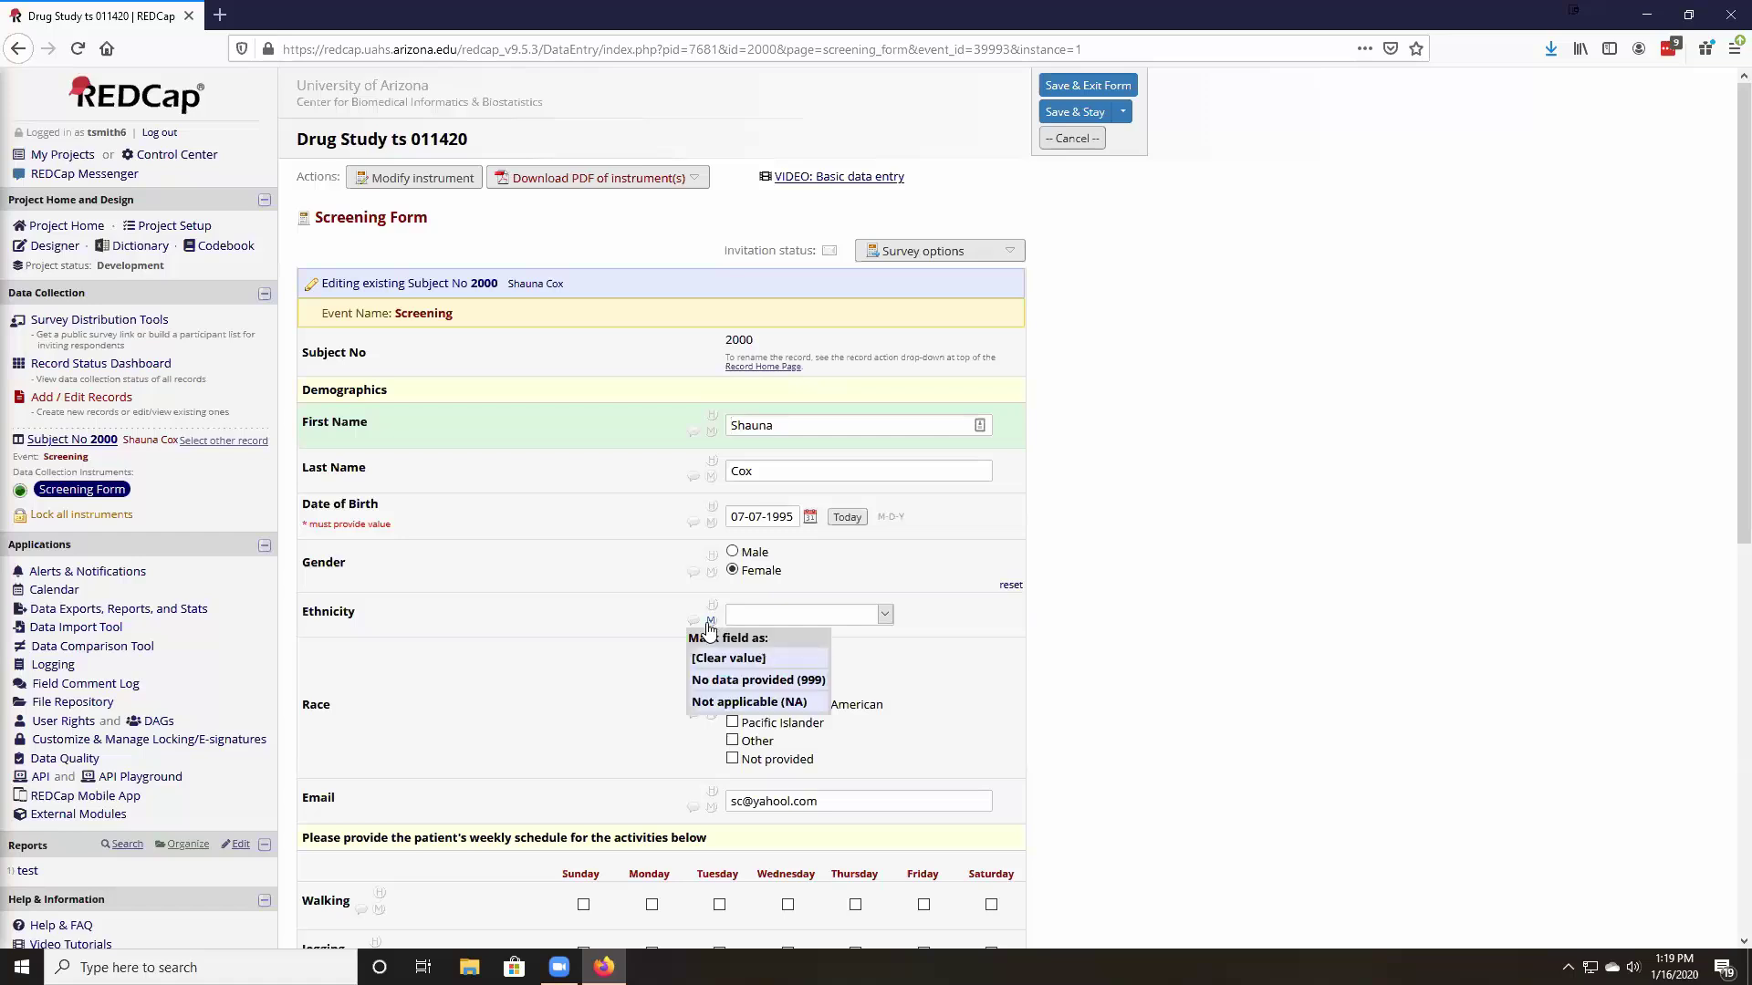
left_click(716, 681)
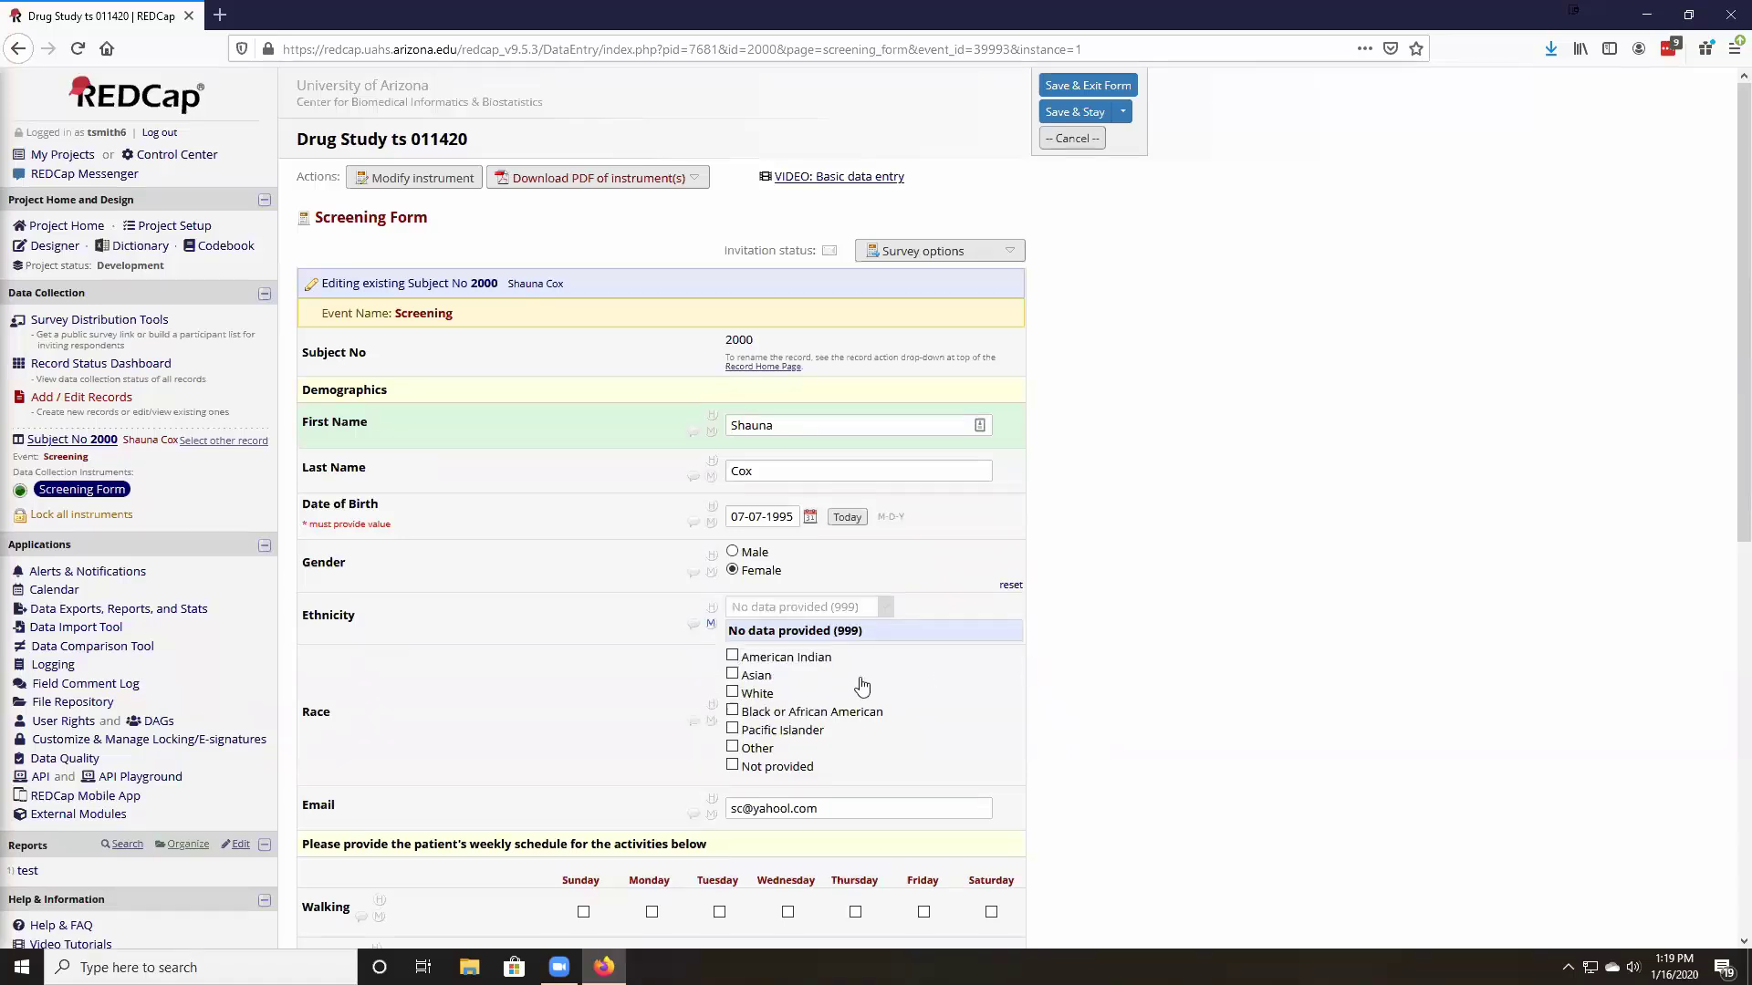
scroll(833, 654, "down", 5)
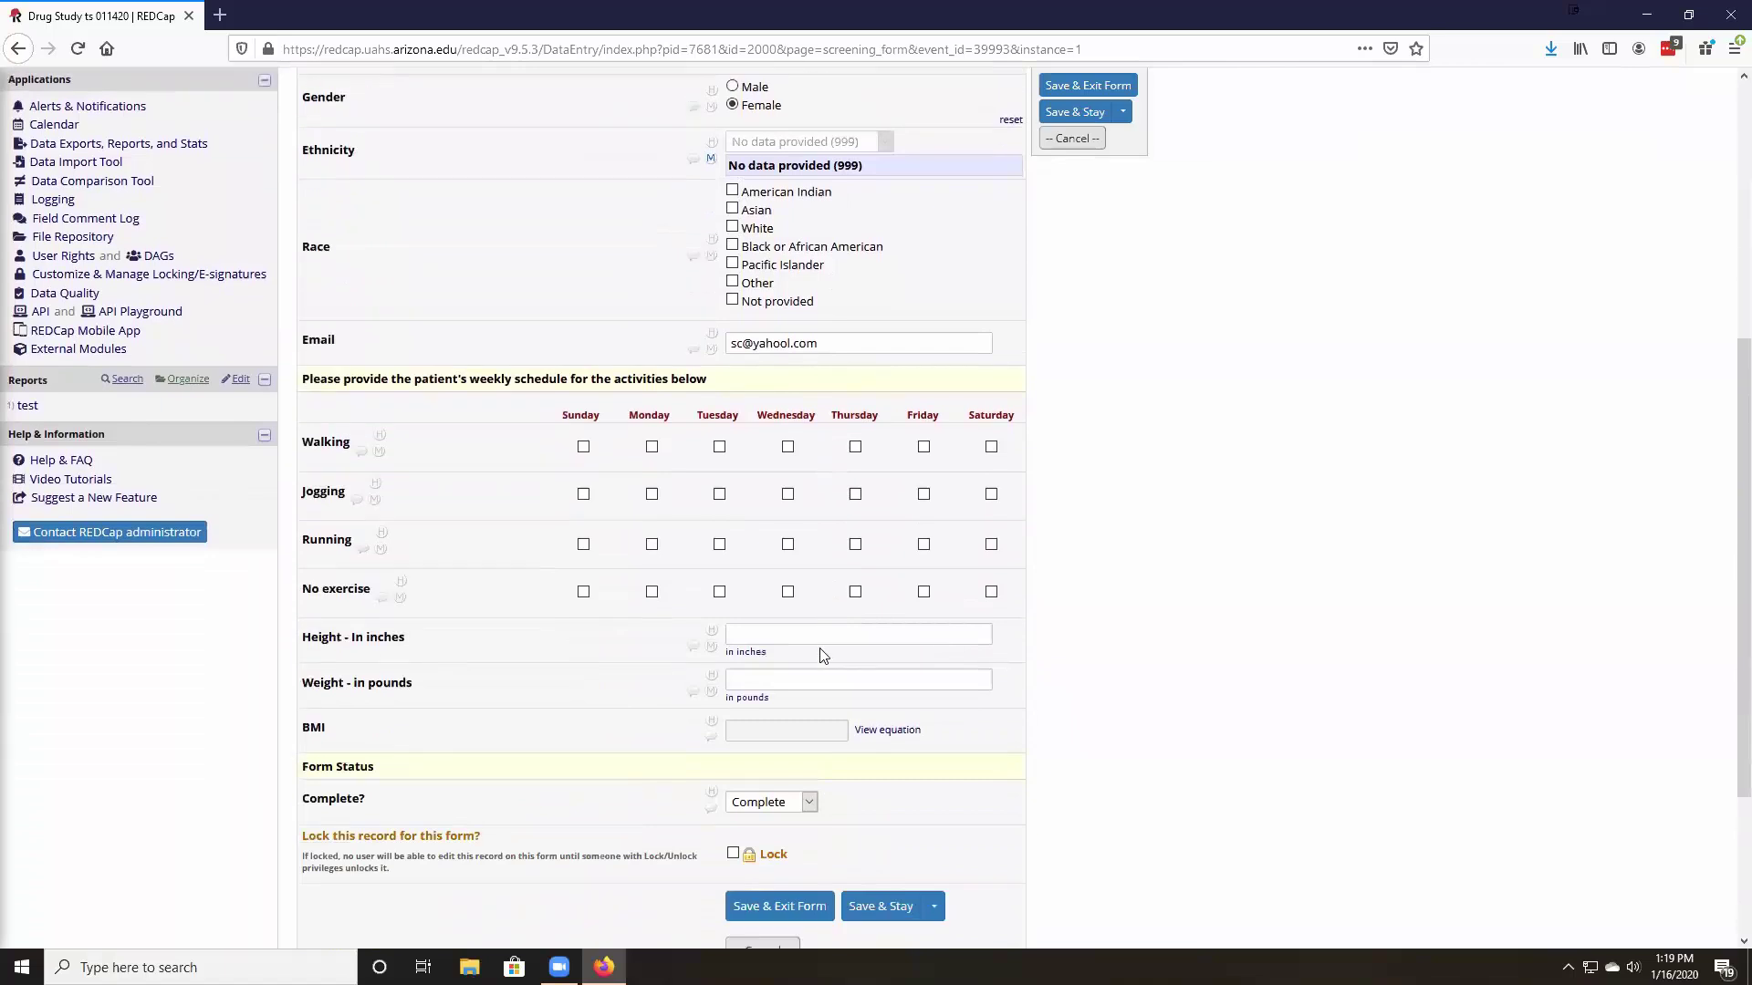
scroll(818, 654, "up", 3)
scroll(808, 659, "down", 2)
scroll(806, 664, "down", 1)
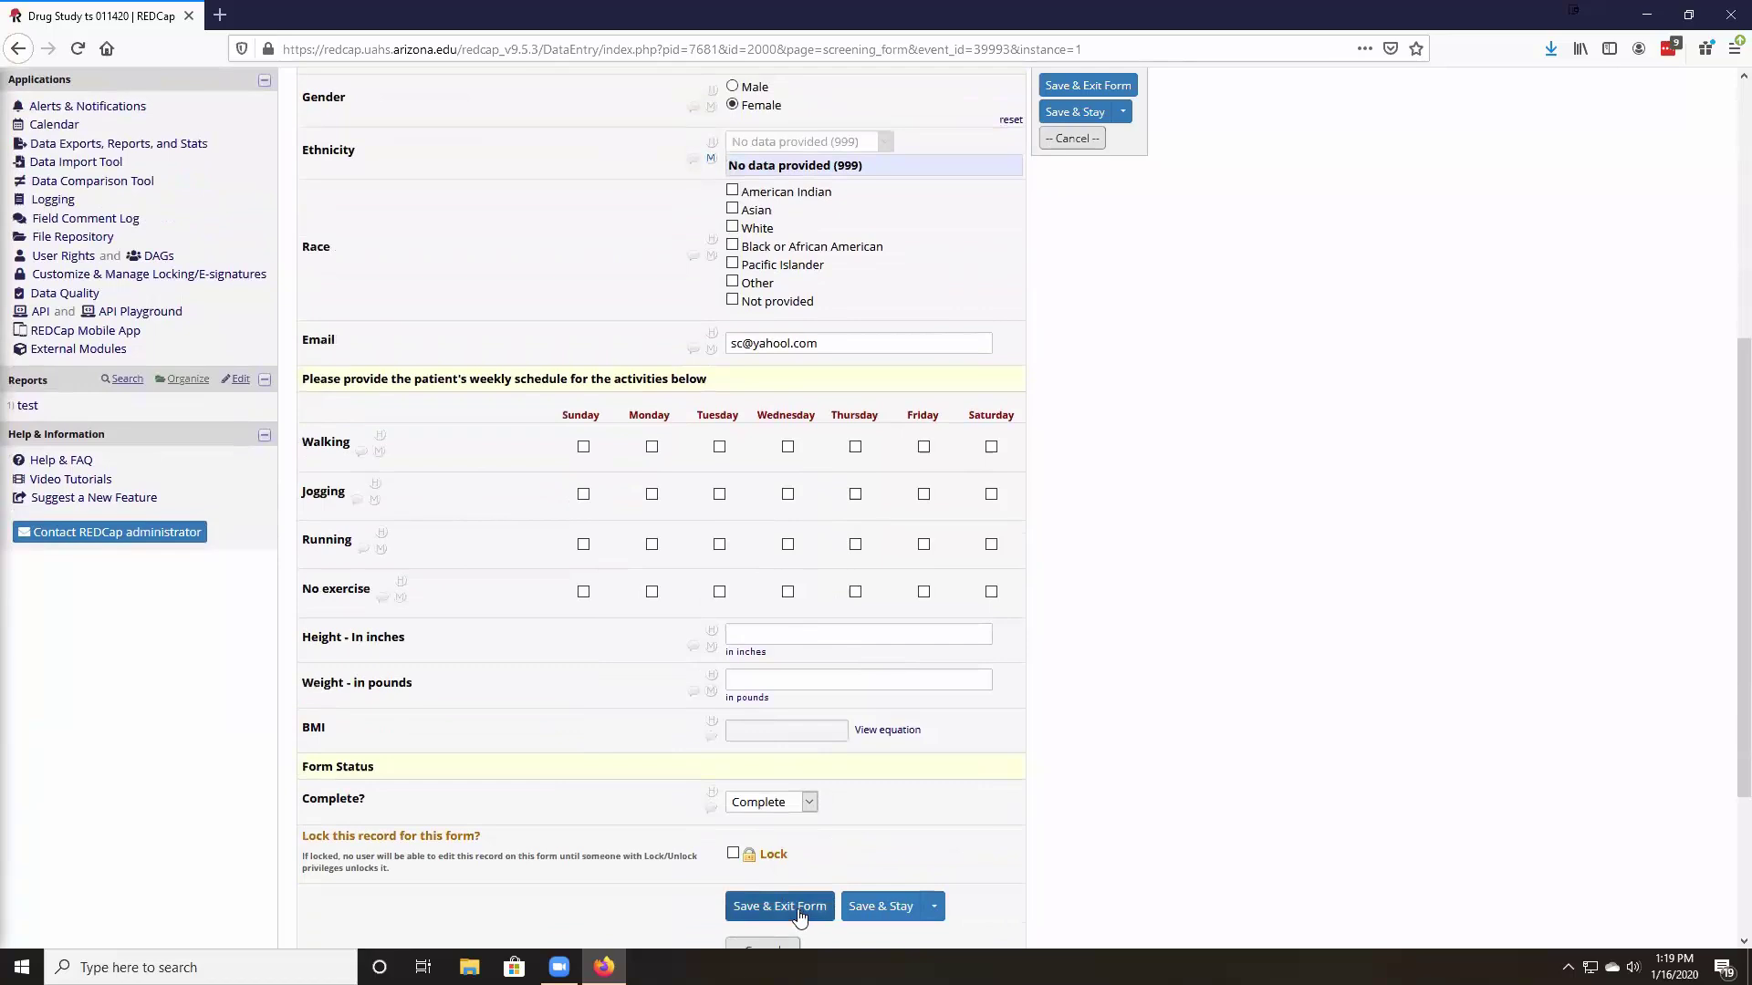
left_click(796, 908)
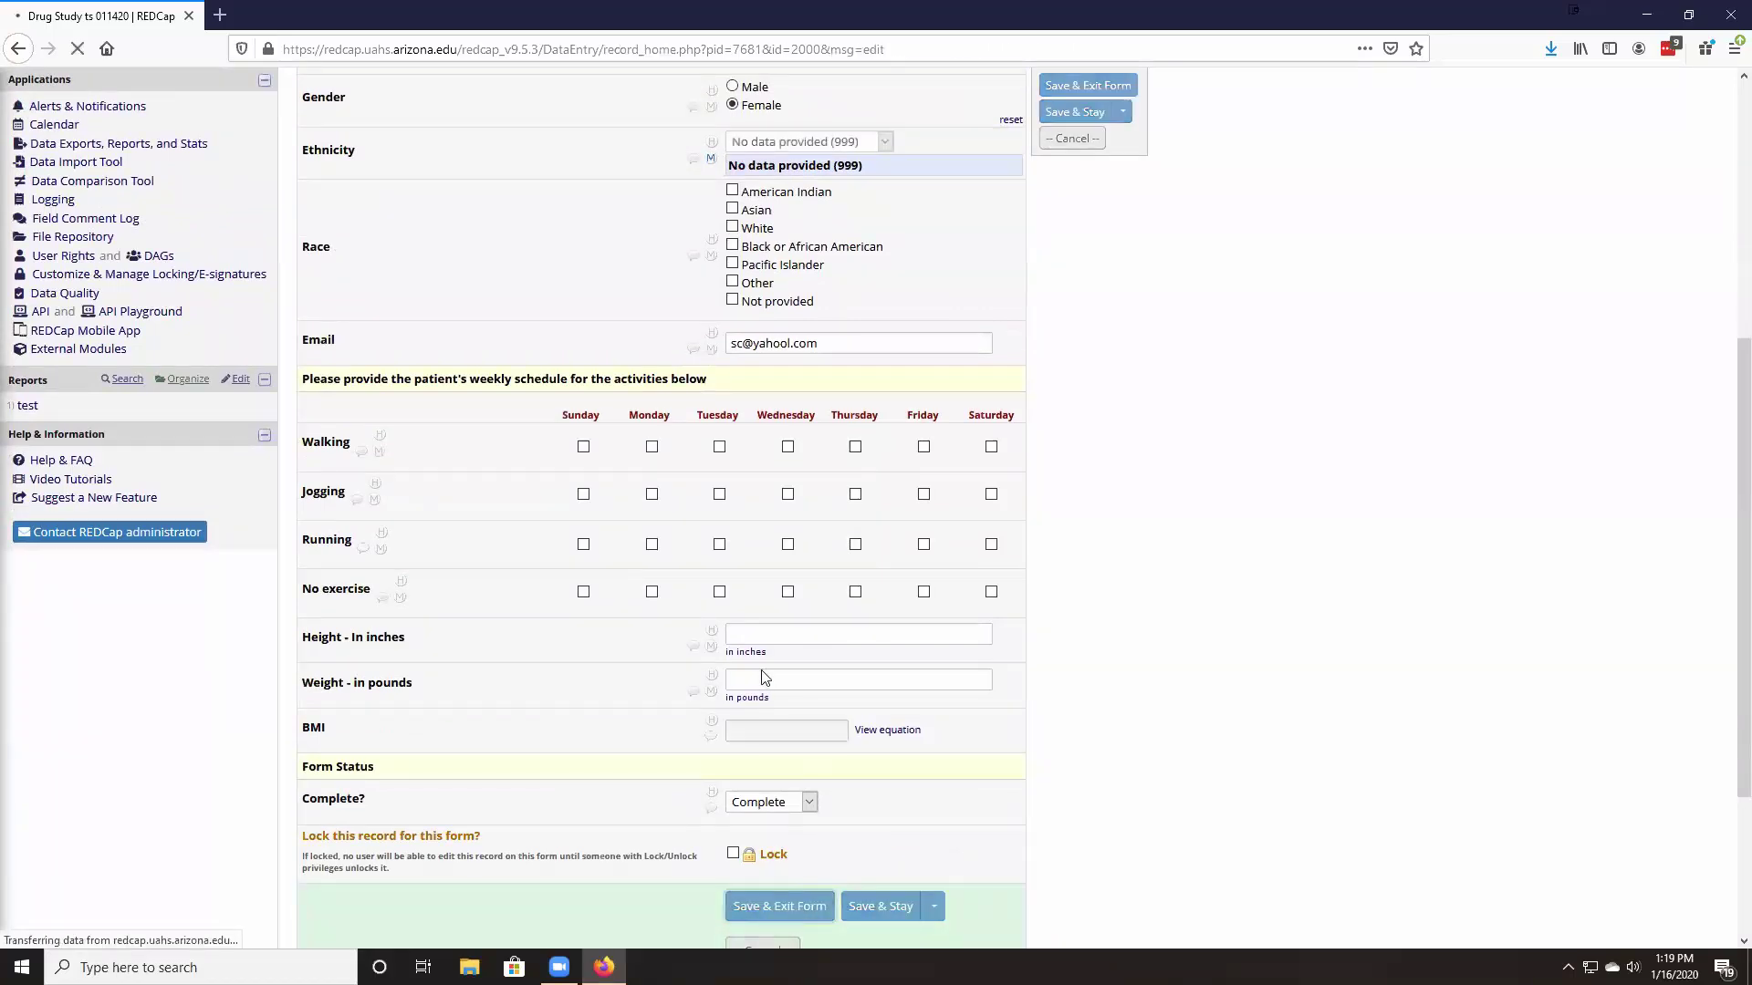
Step: Mark Consent Received as Not applicable (NA) in the same subject's Visit 1 - 7 days Consent Form, and save and exit it
left_click(687, 547)
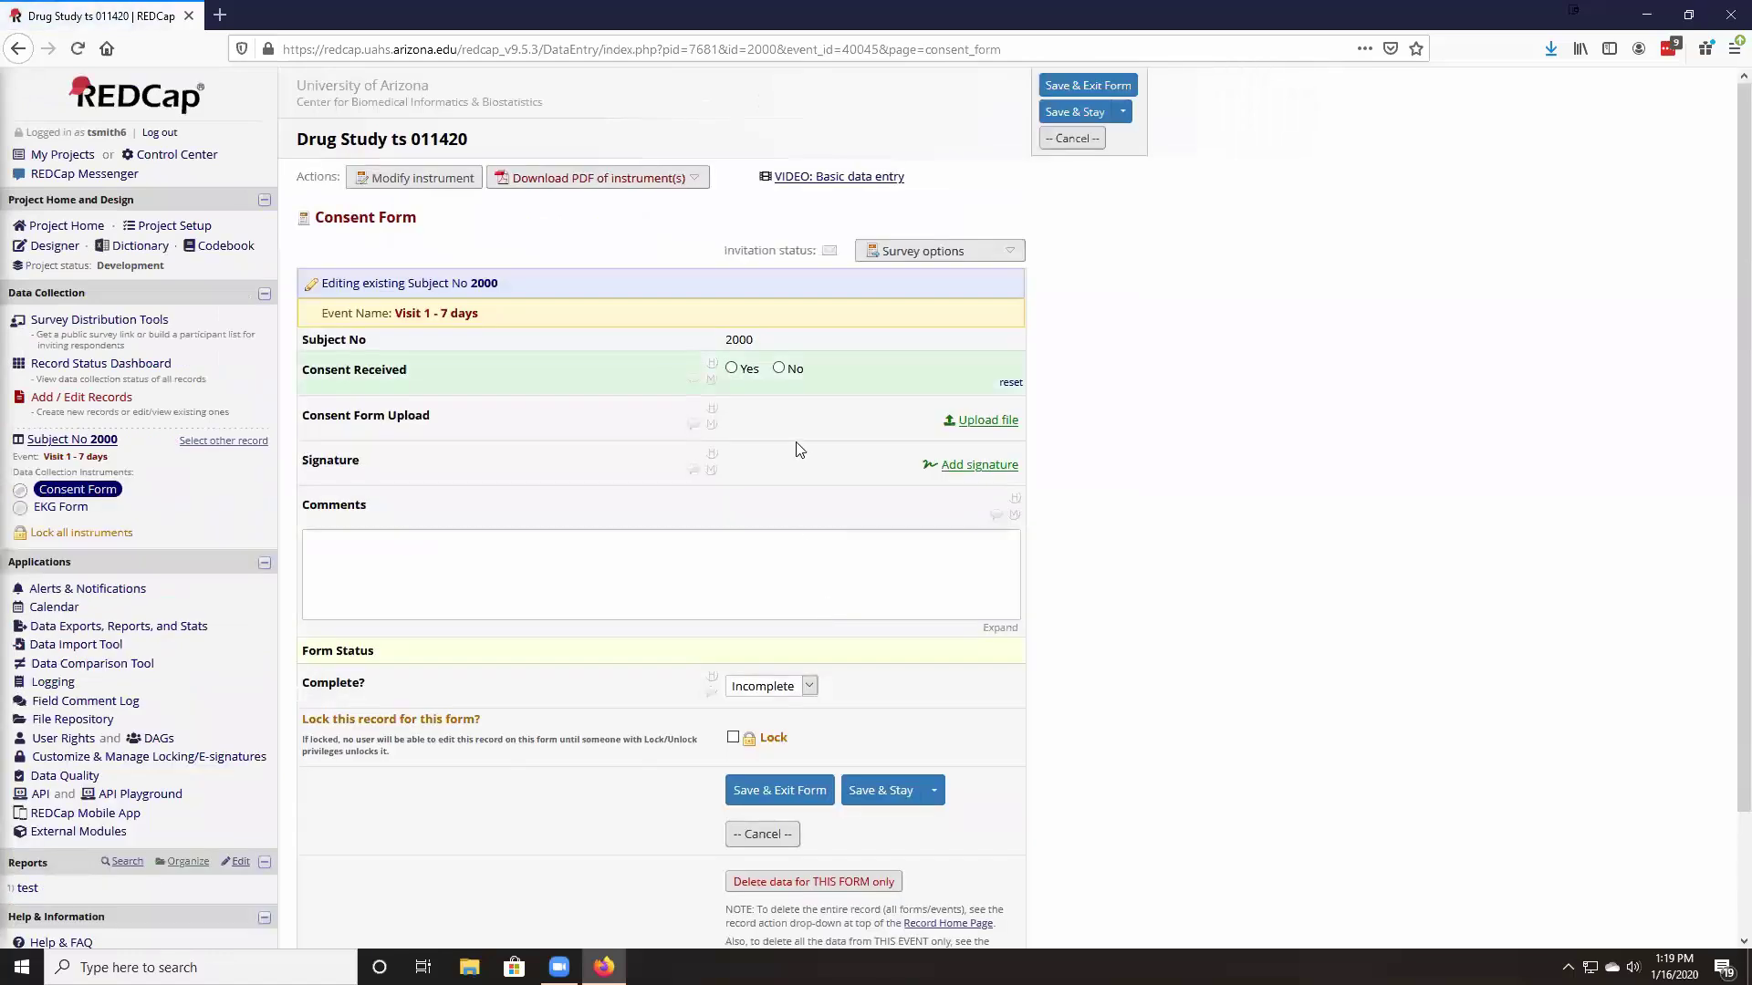
left_click(711, 381)
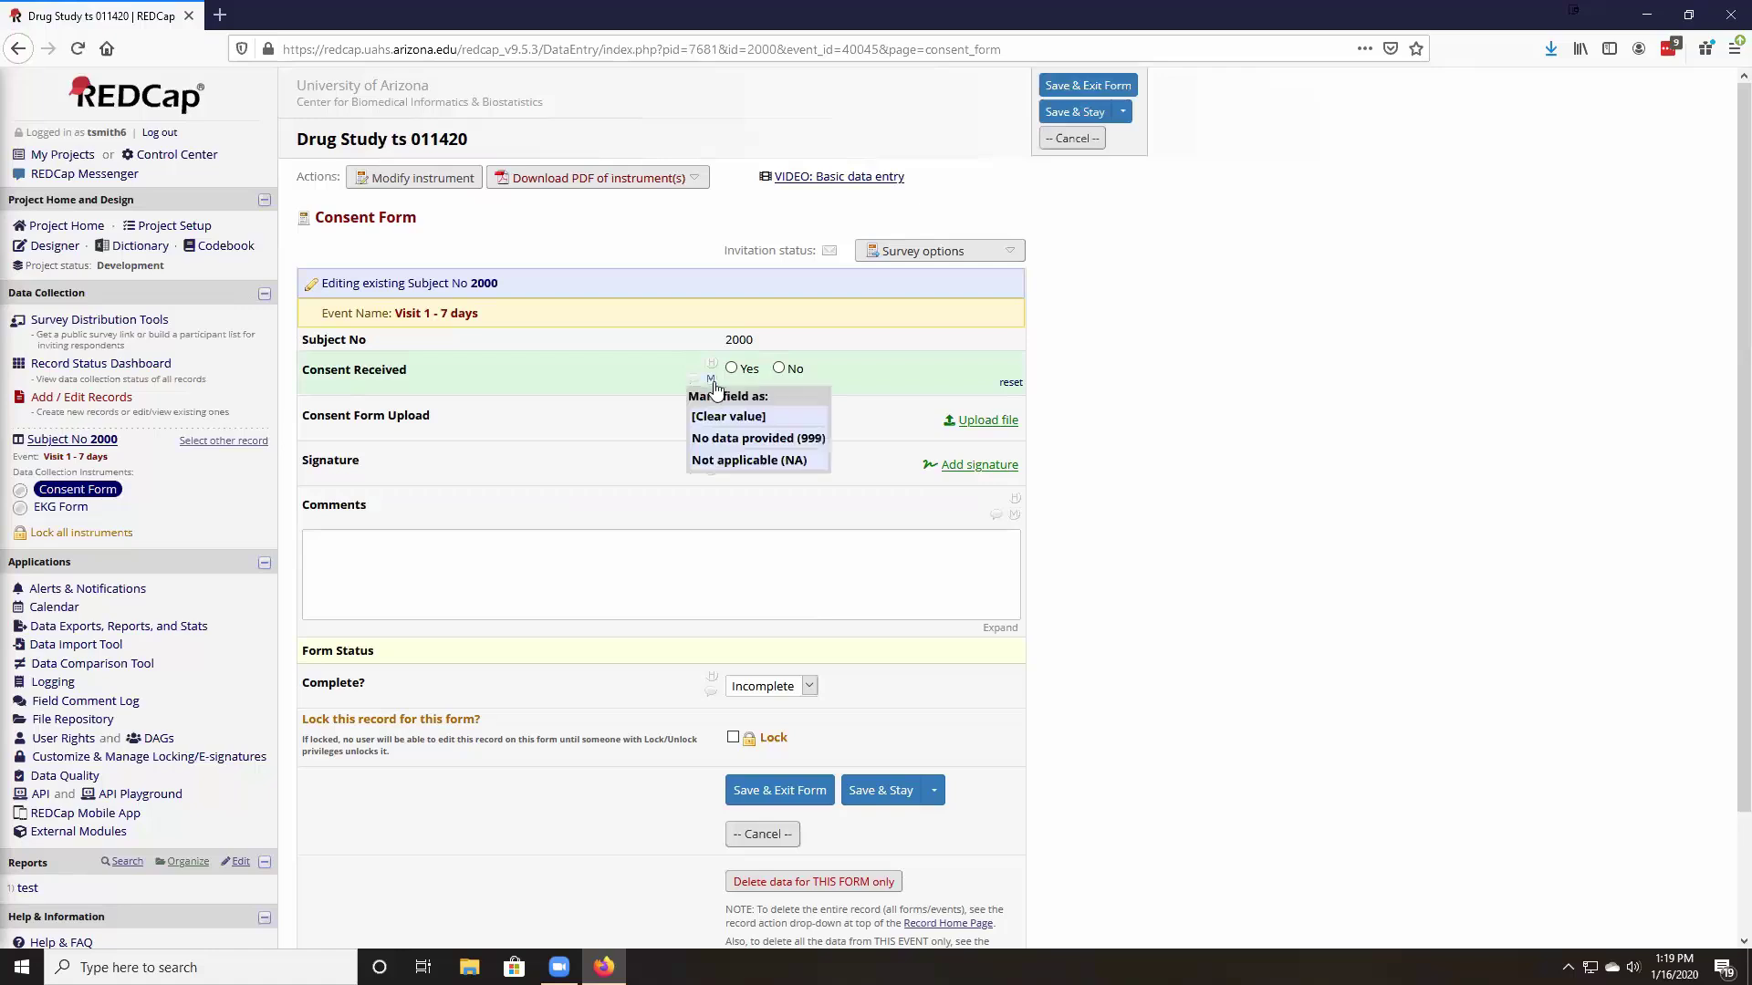
left_click(739, 462)
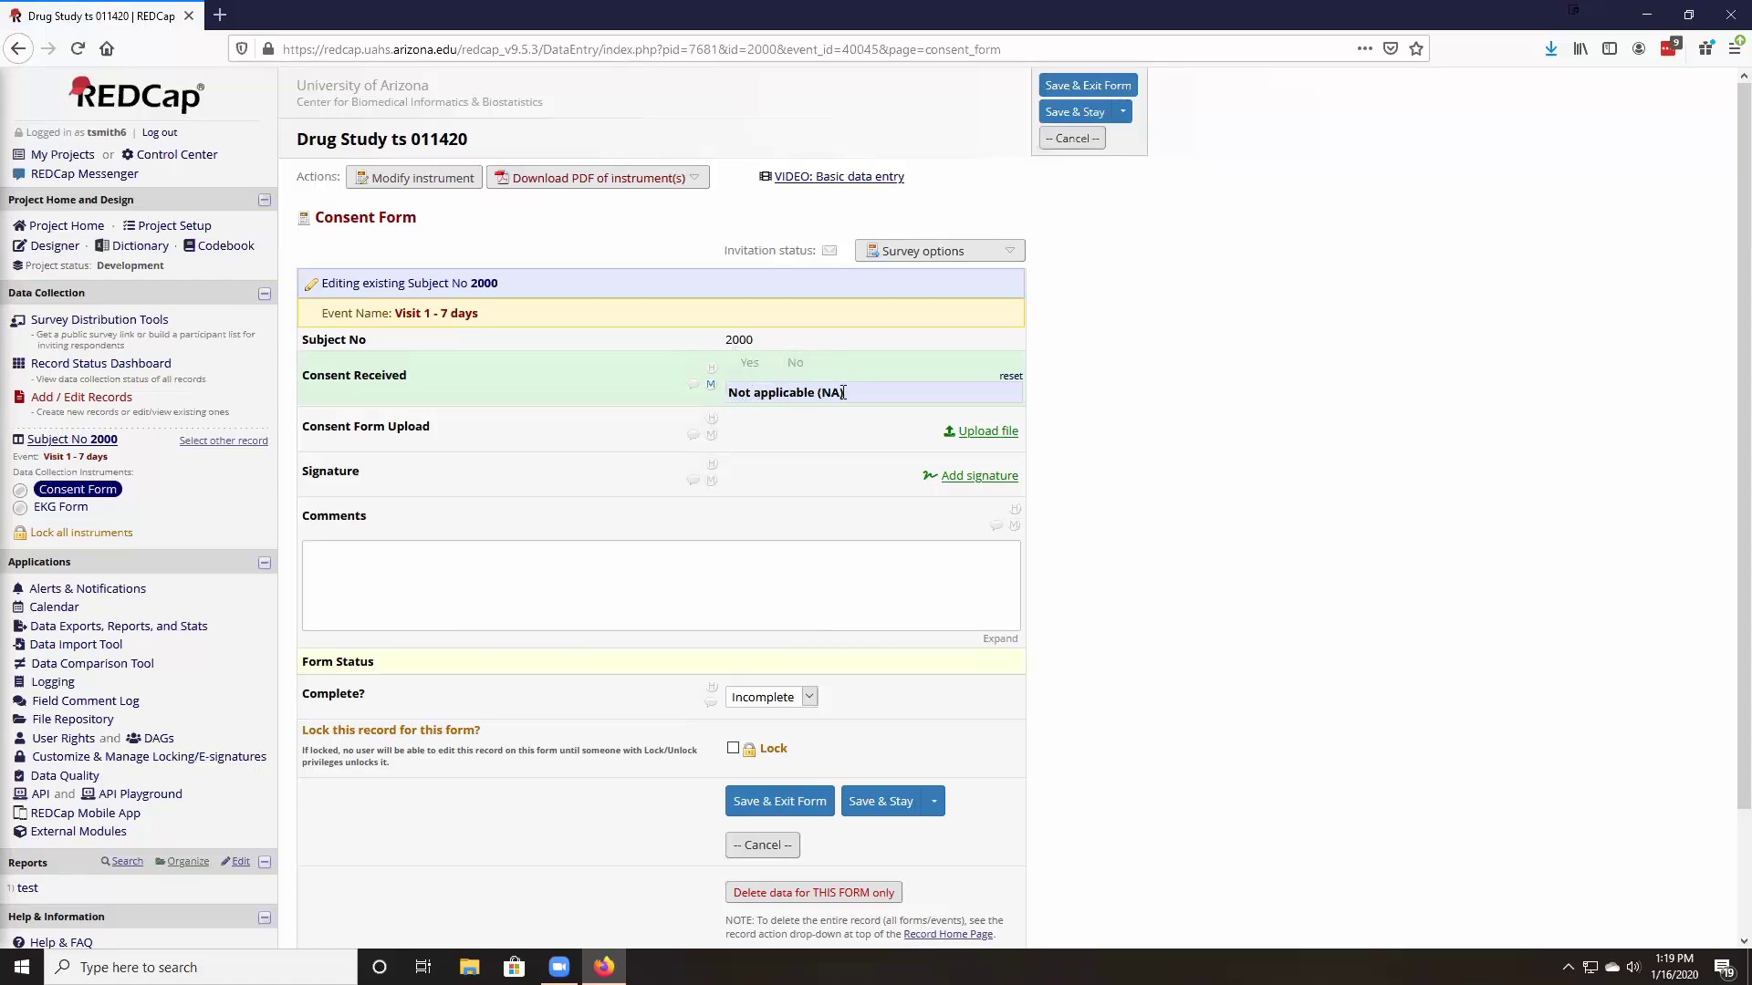
left_click(775, 802)
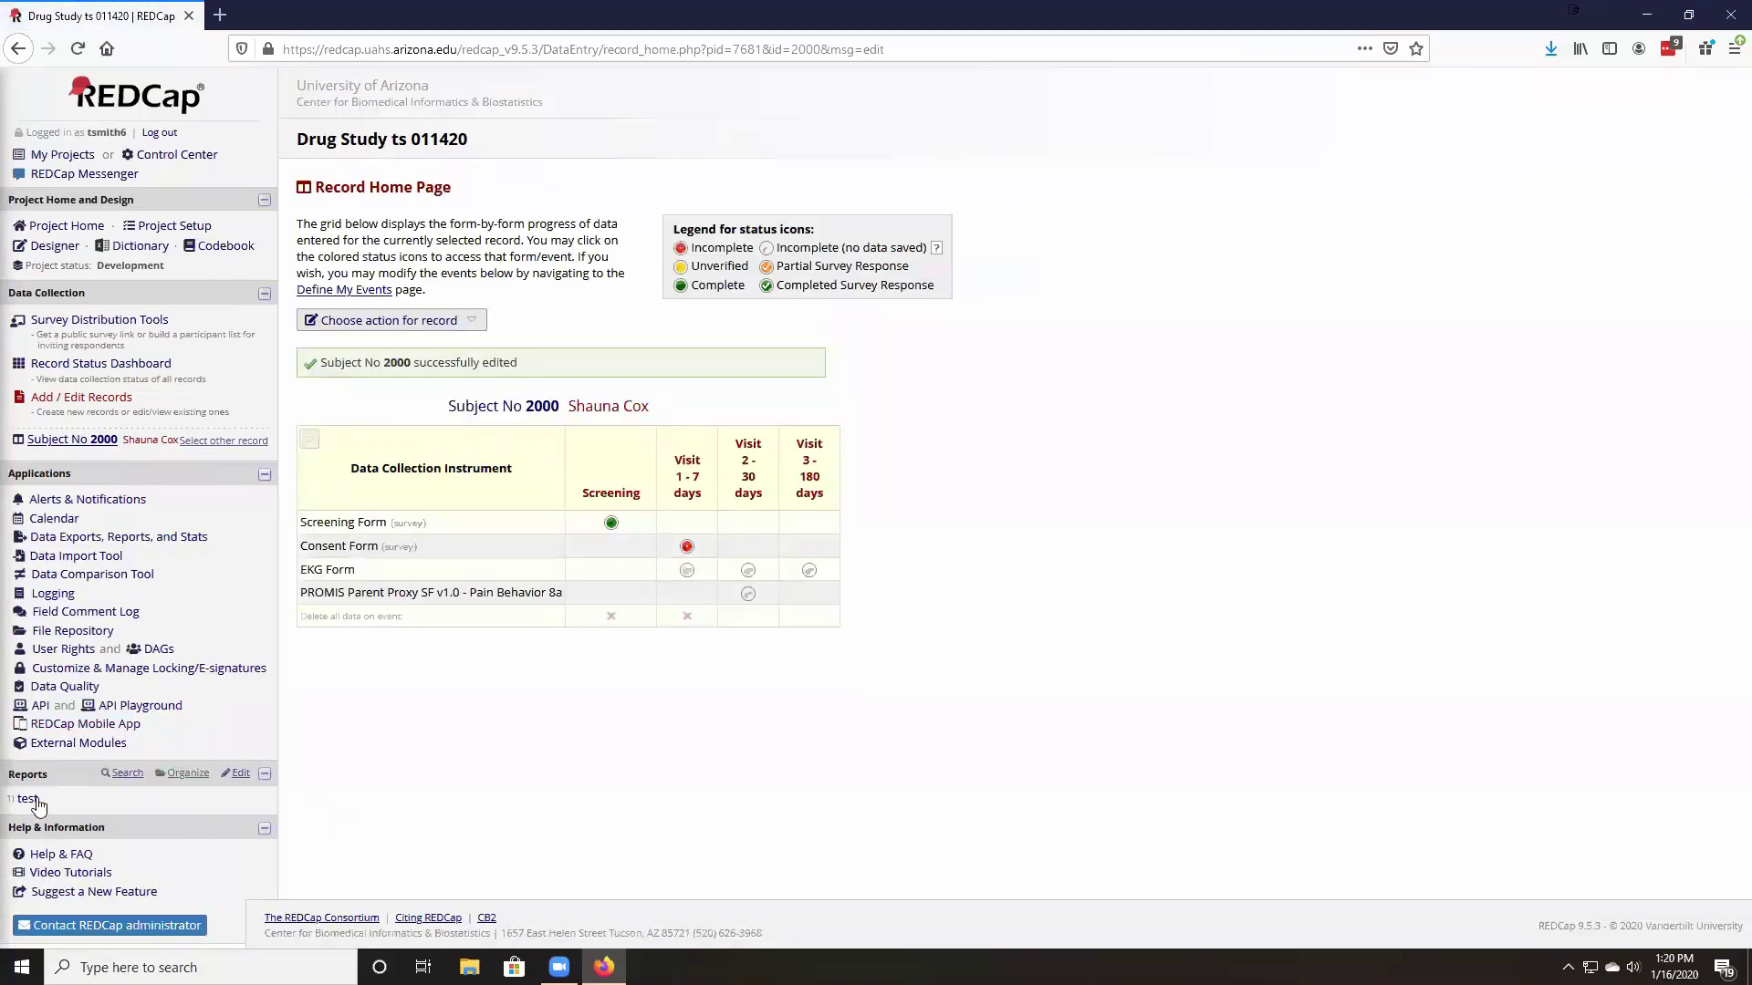
Step: Edit the report "test" and replace Race in Field 3 with consent_received "Consent Received"
left_click(611, 525)
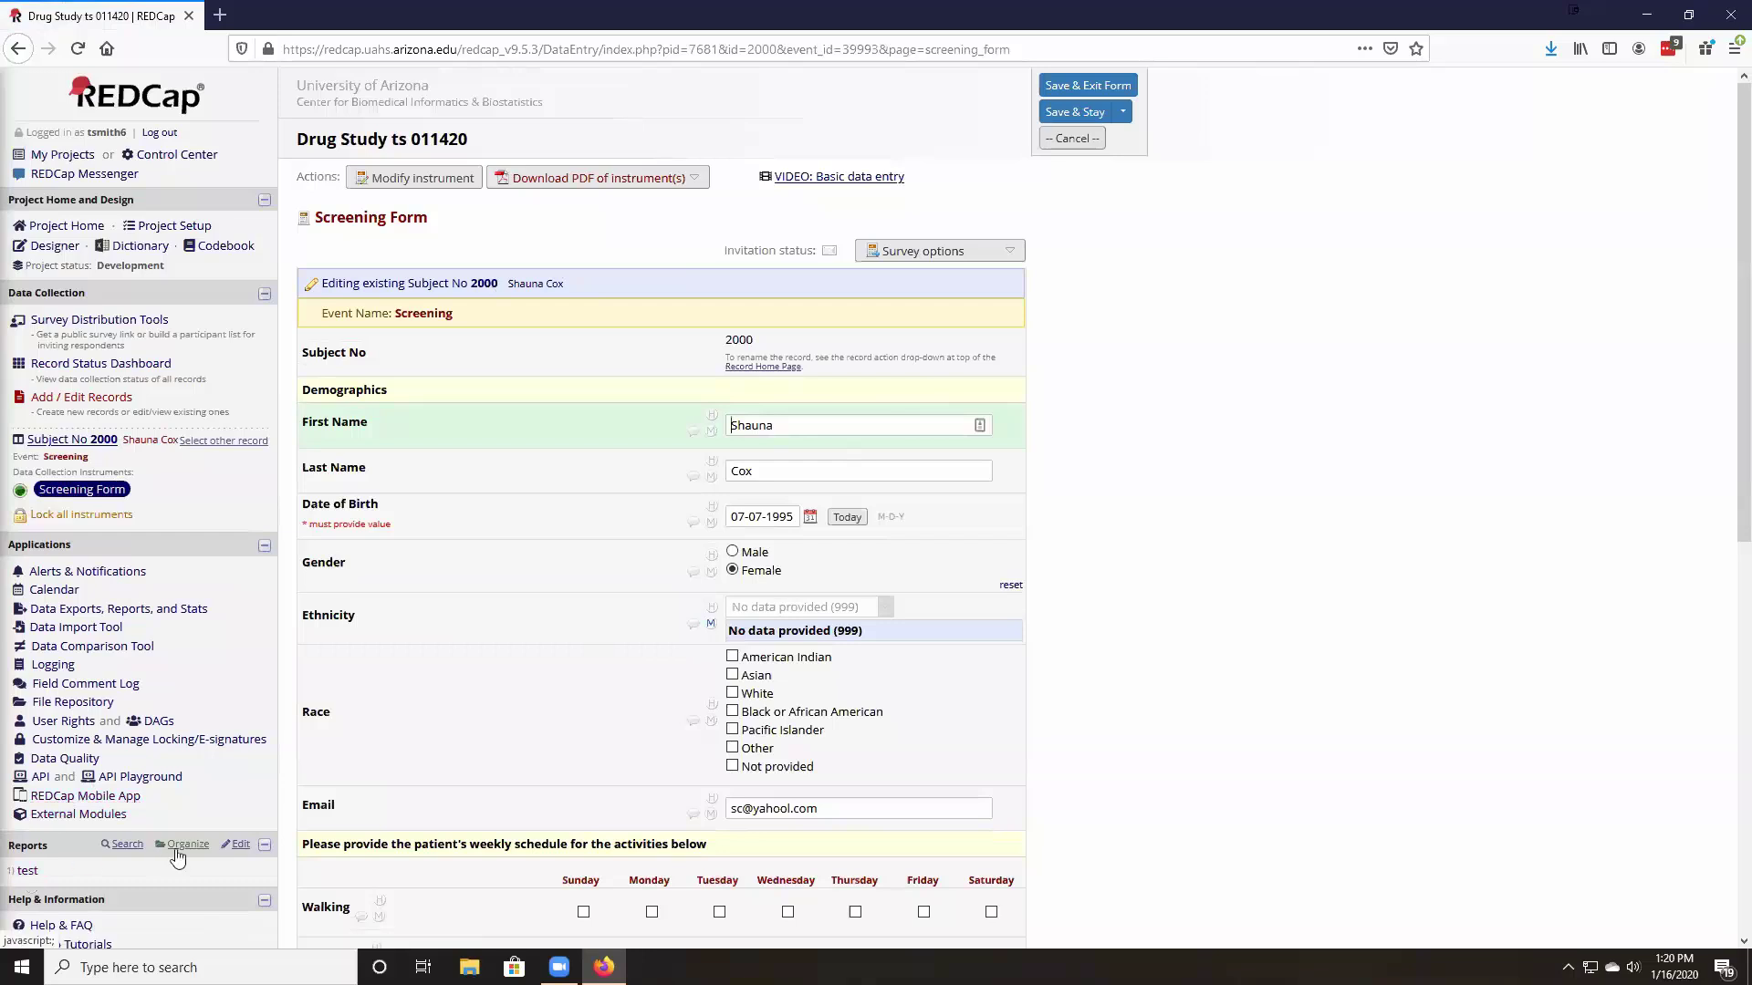
left_click(240, 845)
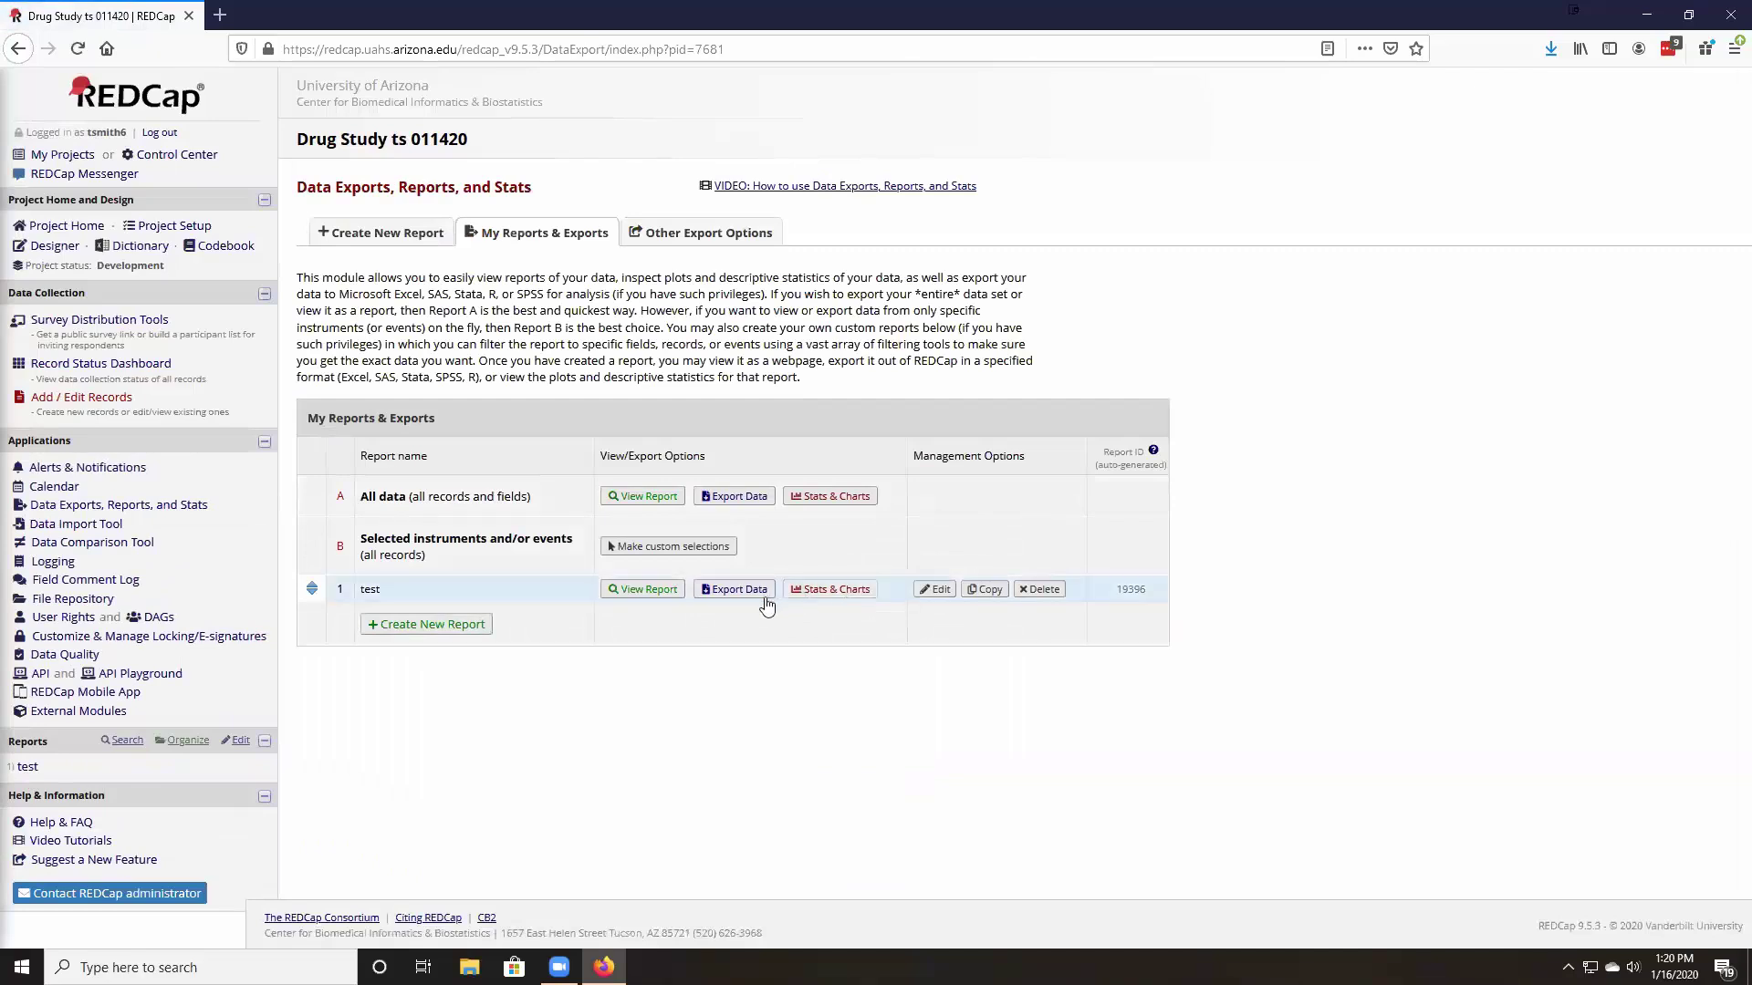
left_click(937, 590)
scroll(630, 654, "down", 3)
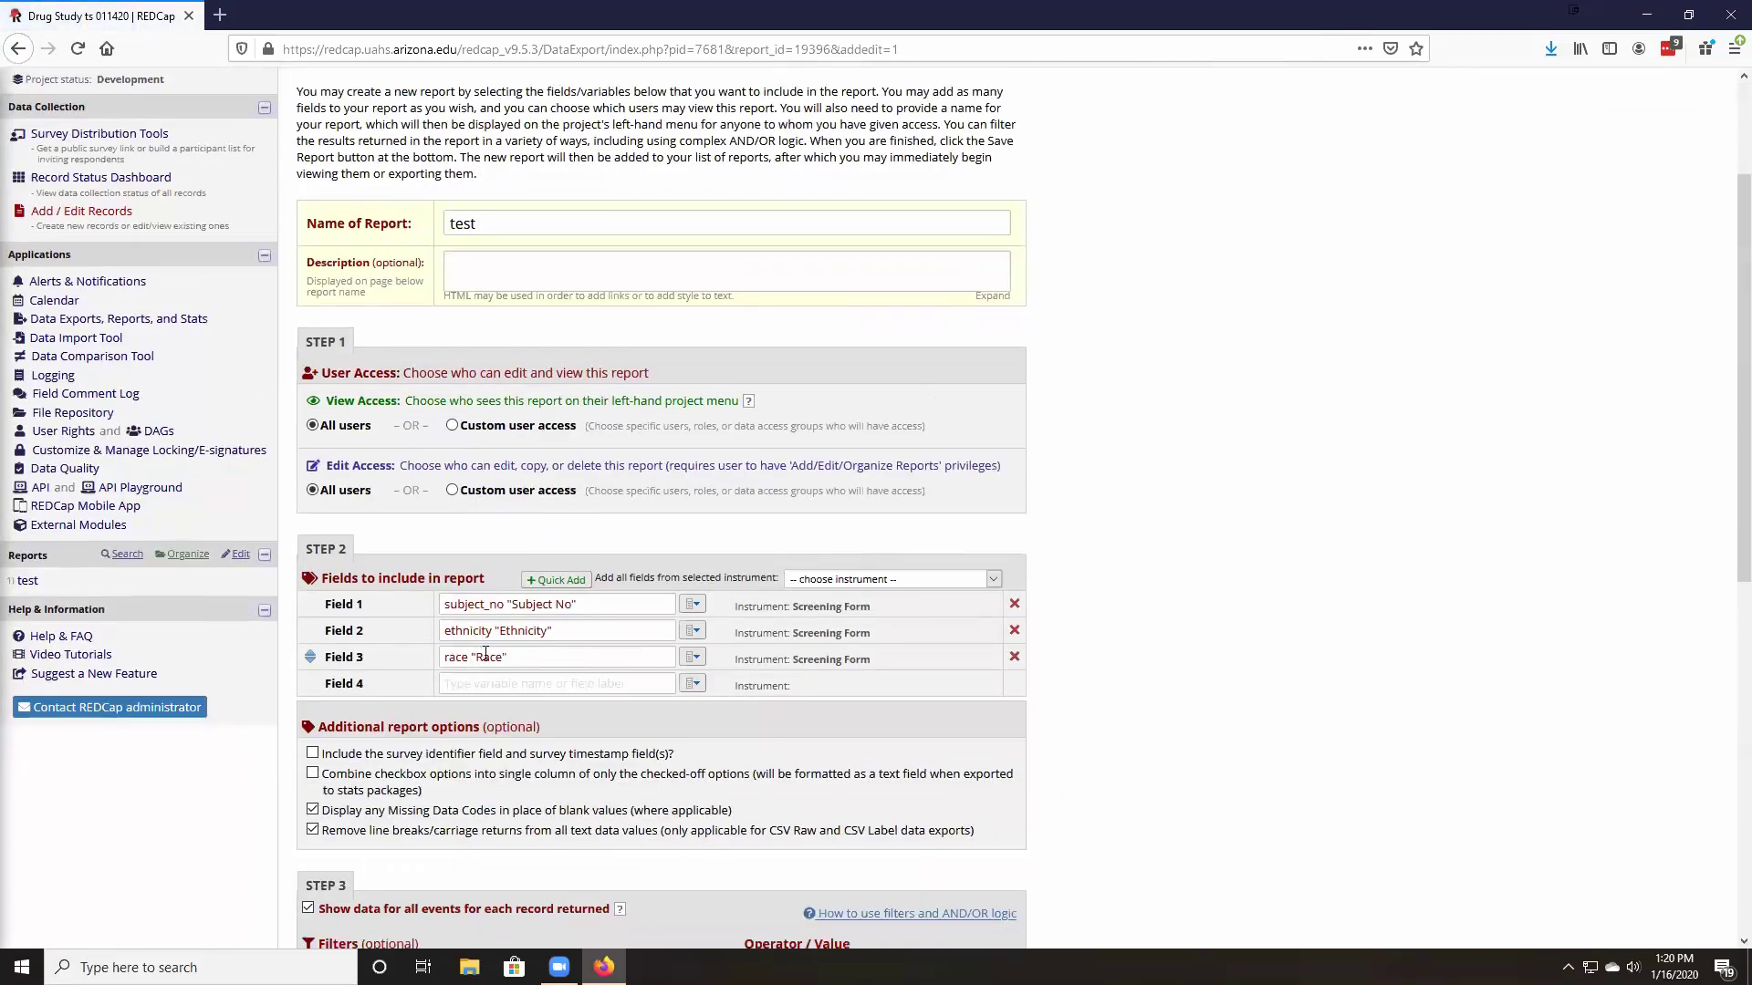
left_click(692, 656)
left_click(671, 659)
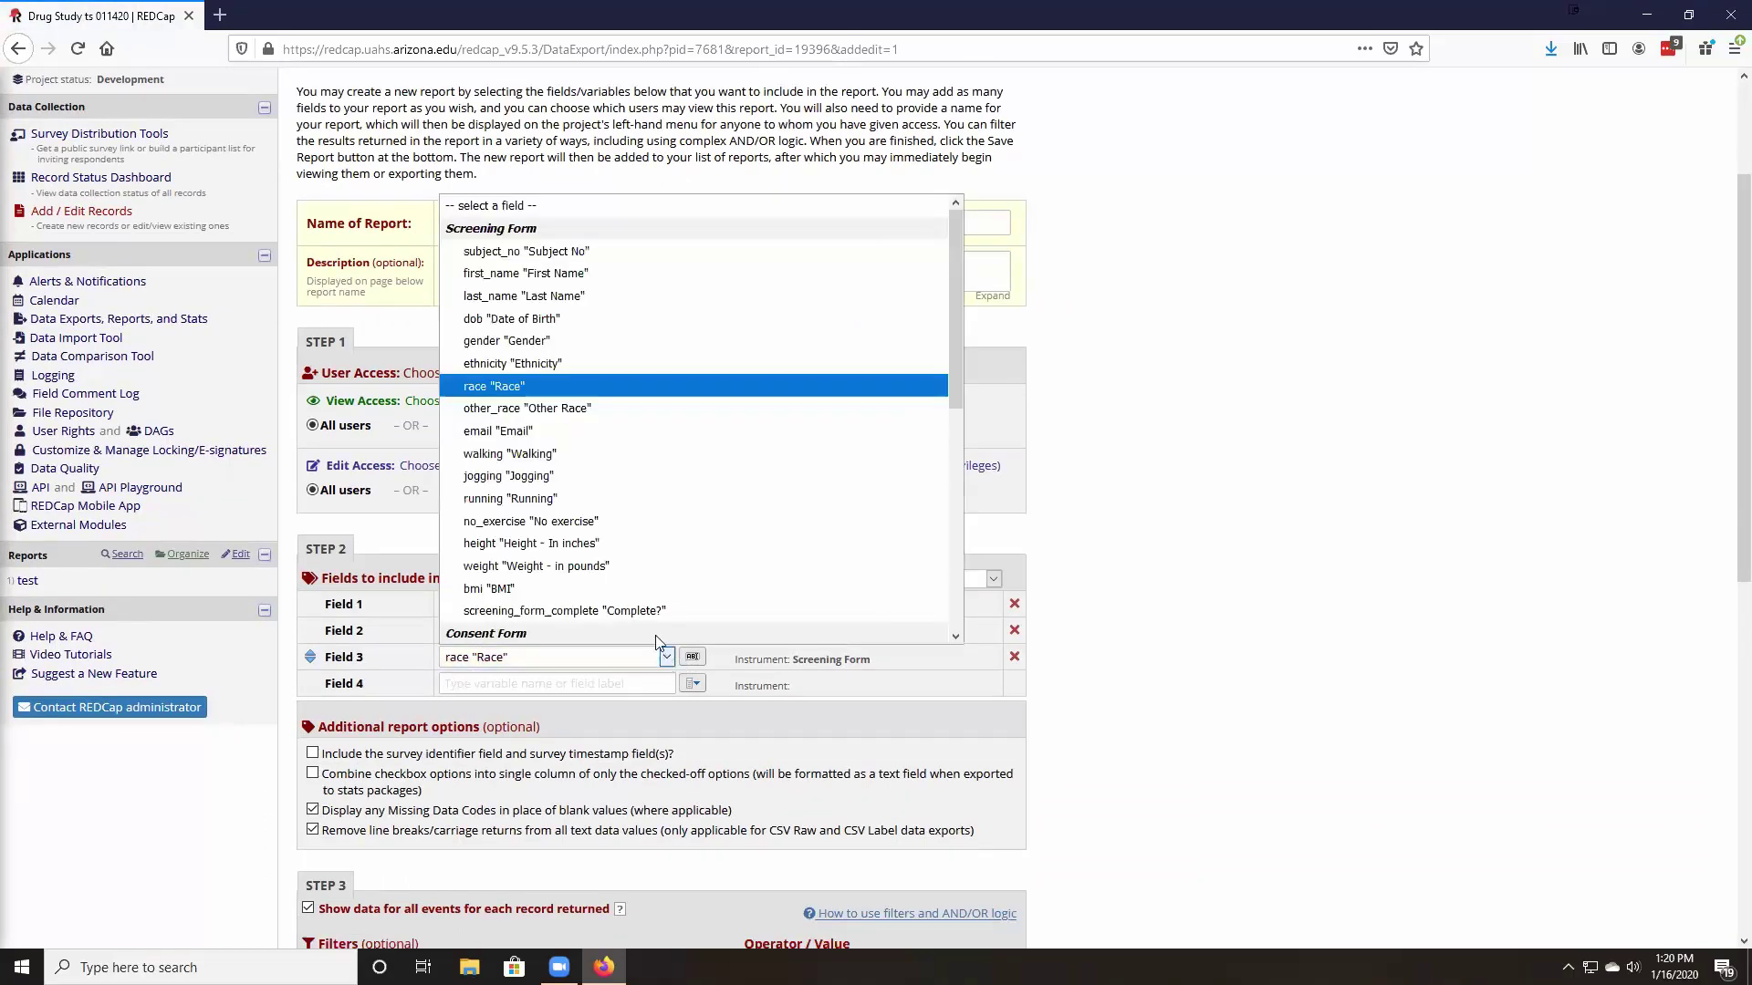
scroll(603, 588, "down", 1)
scroll(603, 591, "down", 1)
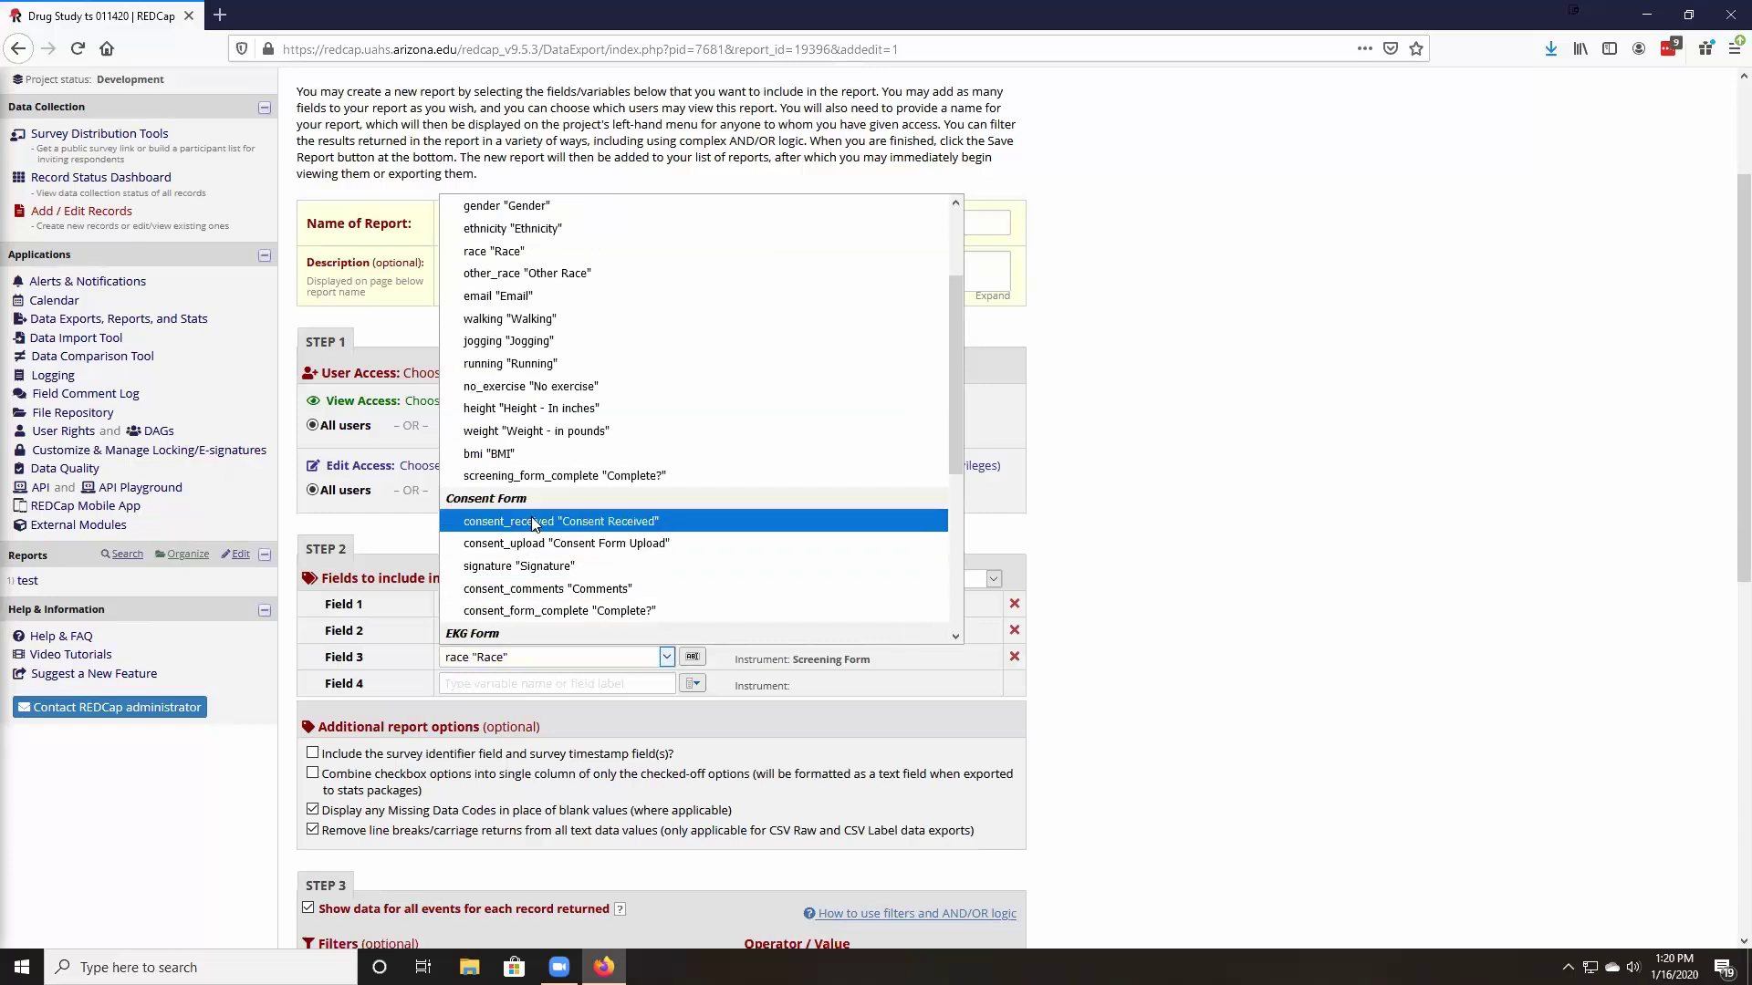
left_click(535, 523)
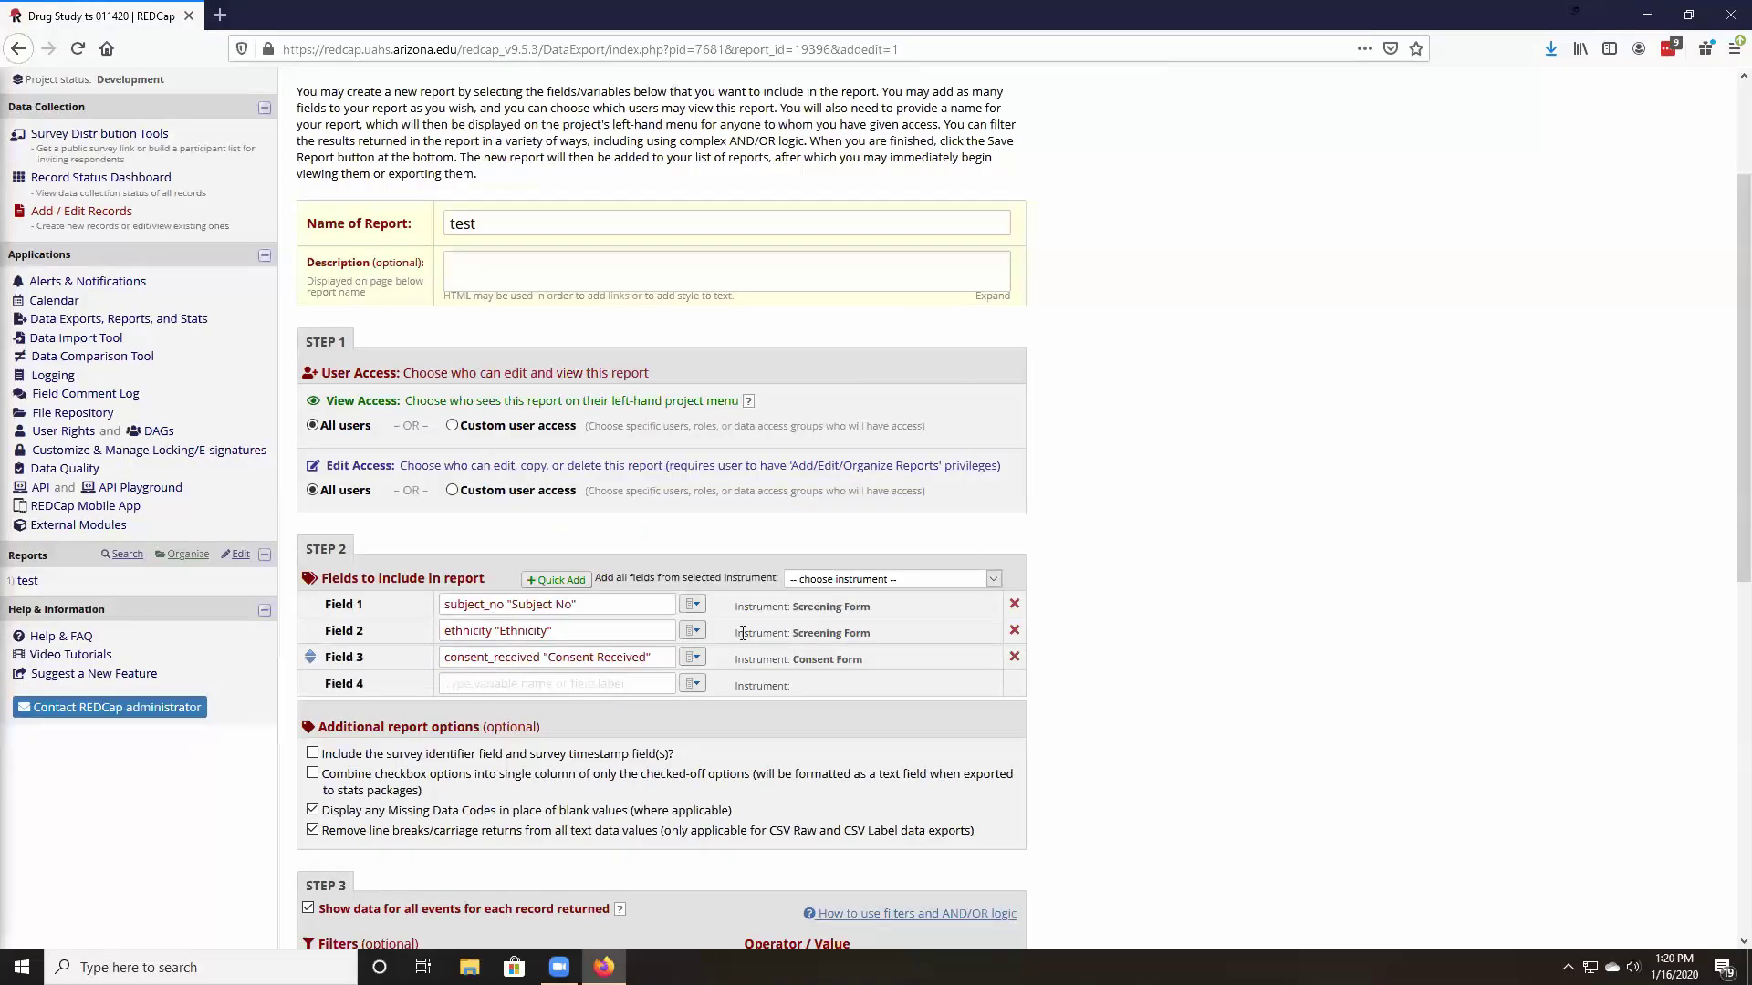
Step: Save the report and view it, examining the missing data codes in the Ethnicity and Consent Received columns
scroll(1252, 680, "down", 3)
scroll(1252, 680, "down", 4)
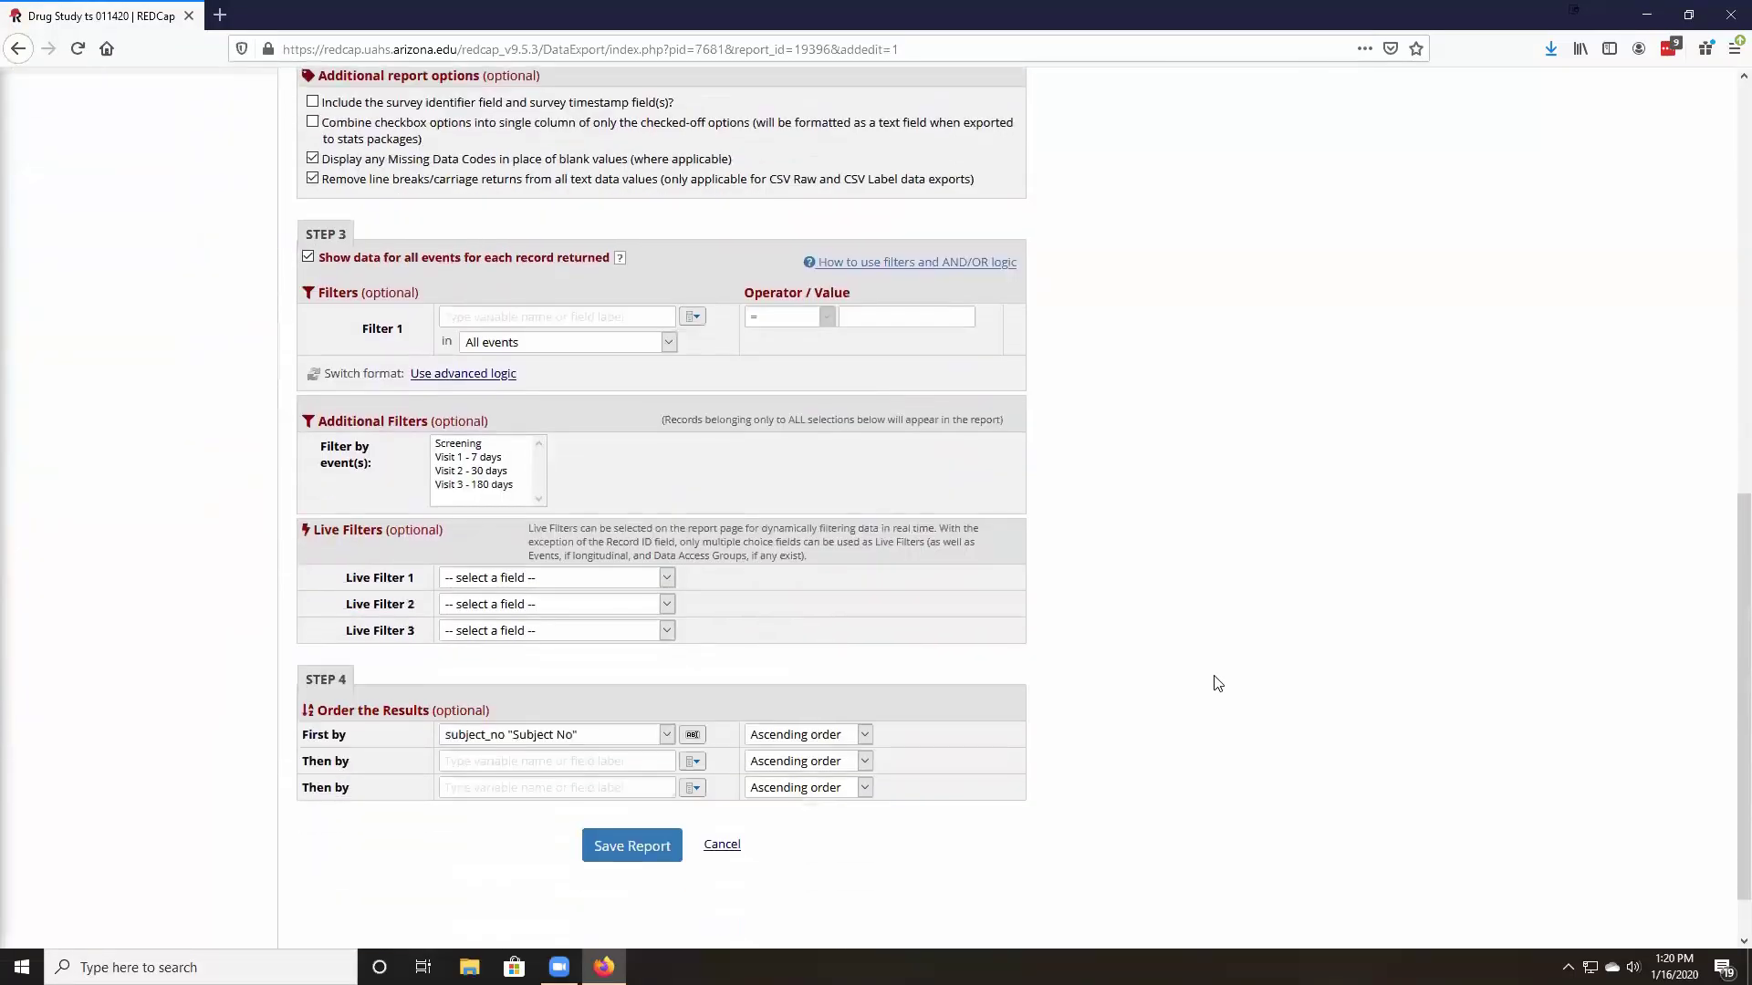
left_click(632, 847)
left_click(717, 552)
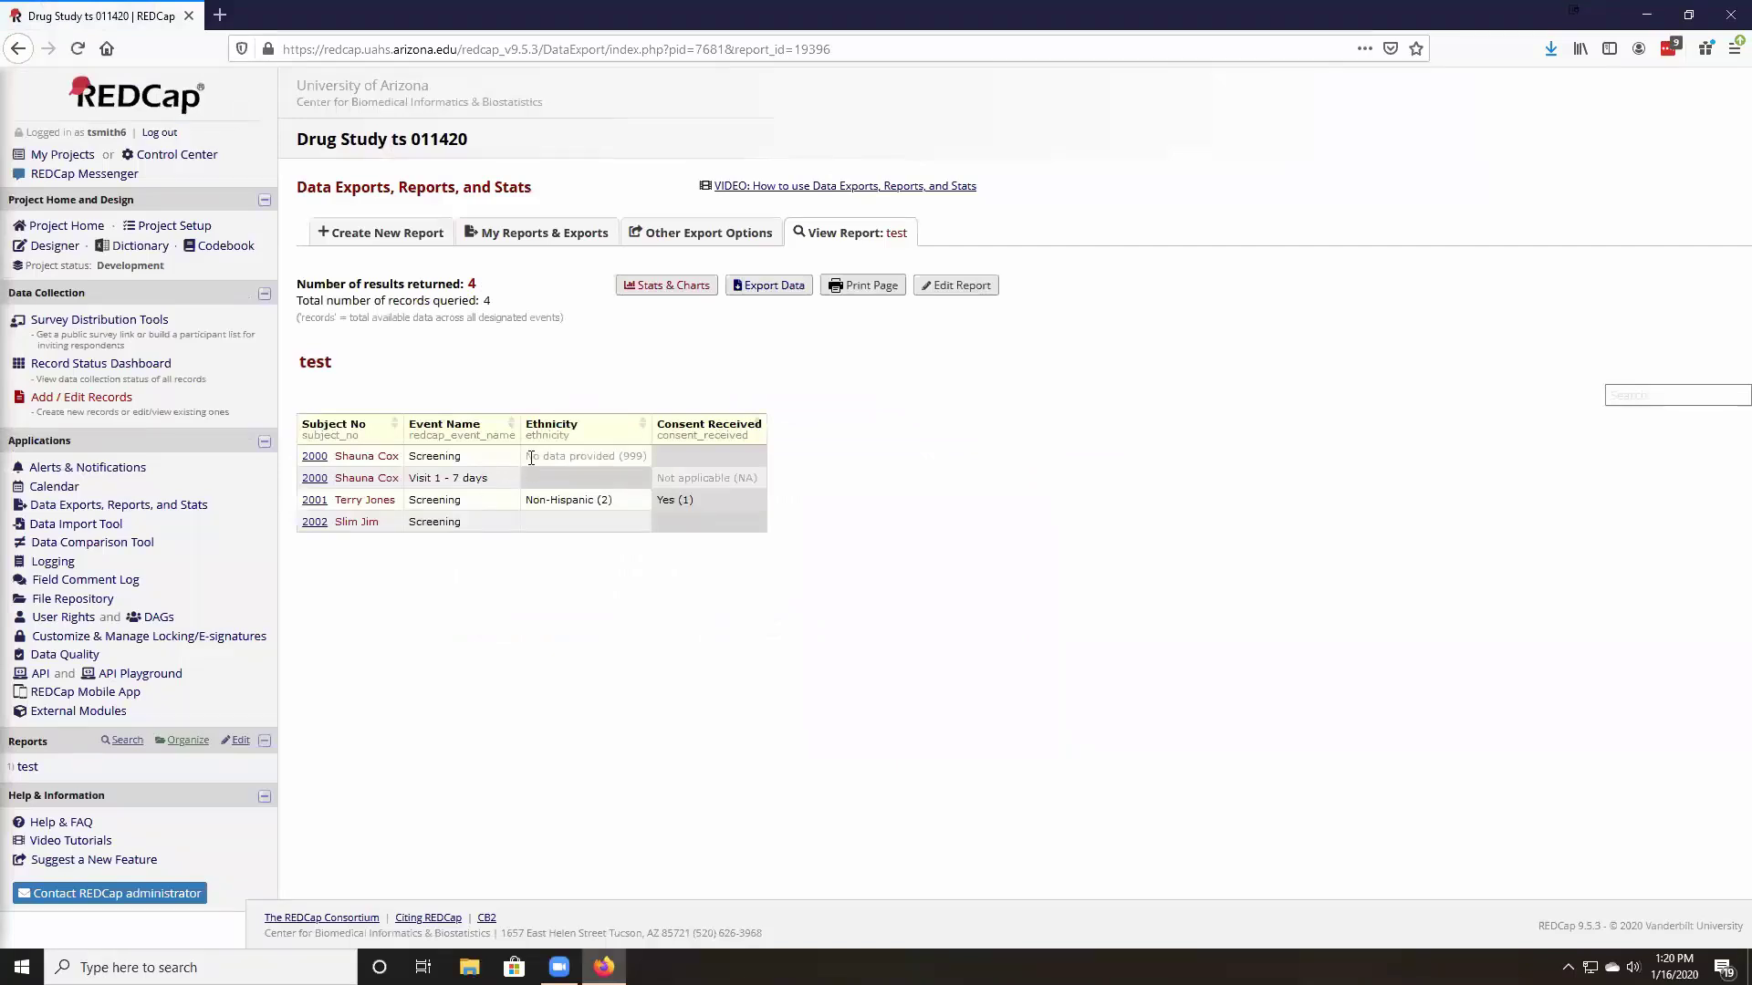
left_click_drag(527, 459, 643, 454)
left_click_drag(659, 477, 758, 469)
Step: Turn off displaying Missing Data Codes in place of blank values for this report, save it and view the report
left_click(955, 287)
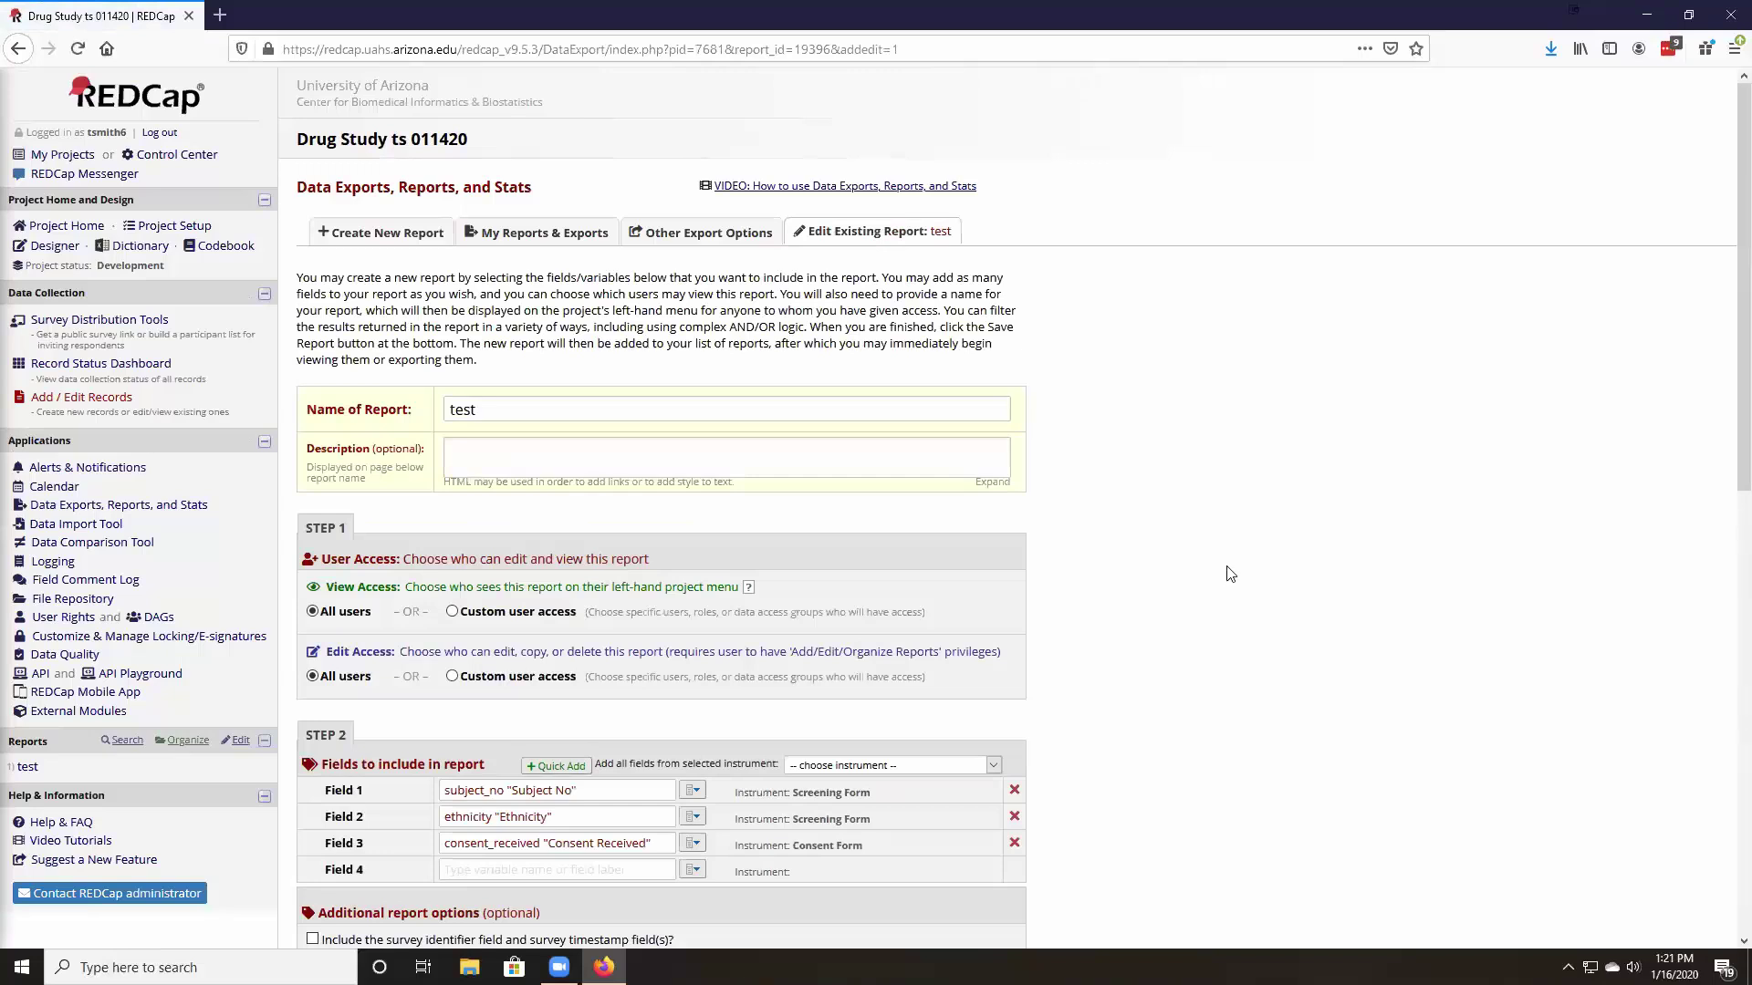
scroll(1228, 572, "down", 5)
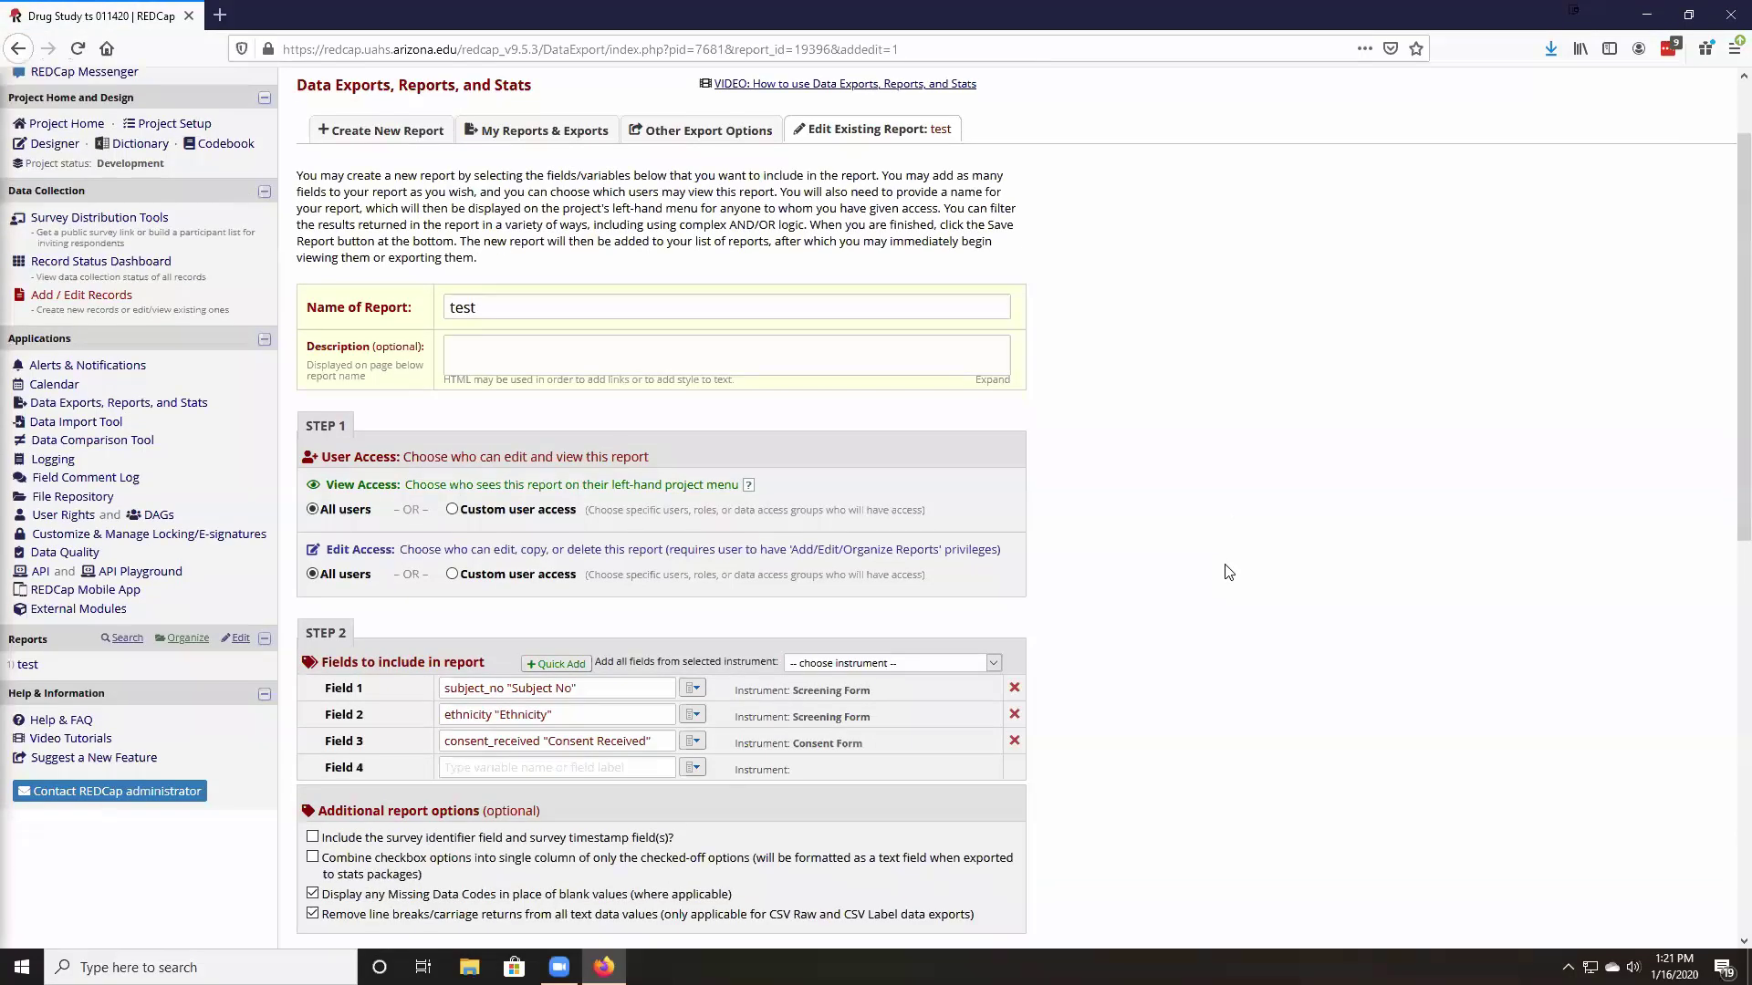
scroll(1229, 572, "down", 1)
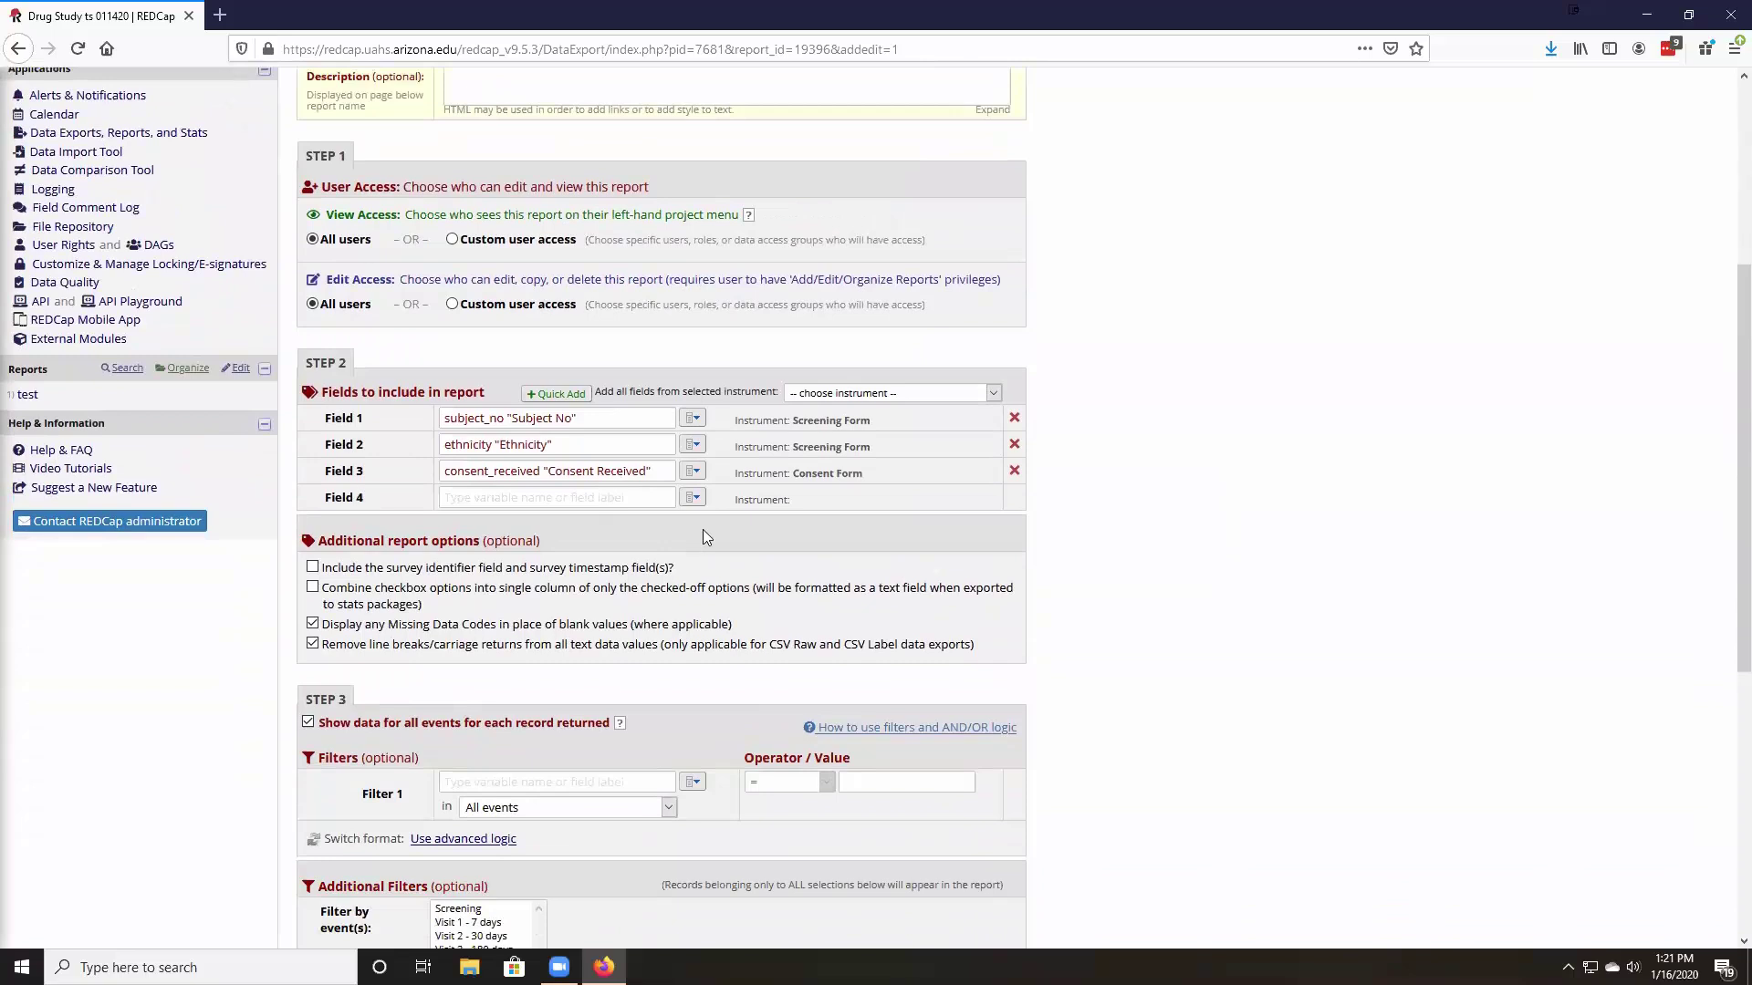
mouse_move(546, 541)
left_mouse_down()
mouse_move(363, 541)
mouse_move(551, 544)
left_mouse_up()
left_click_drag(362, 615, 496, 624)
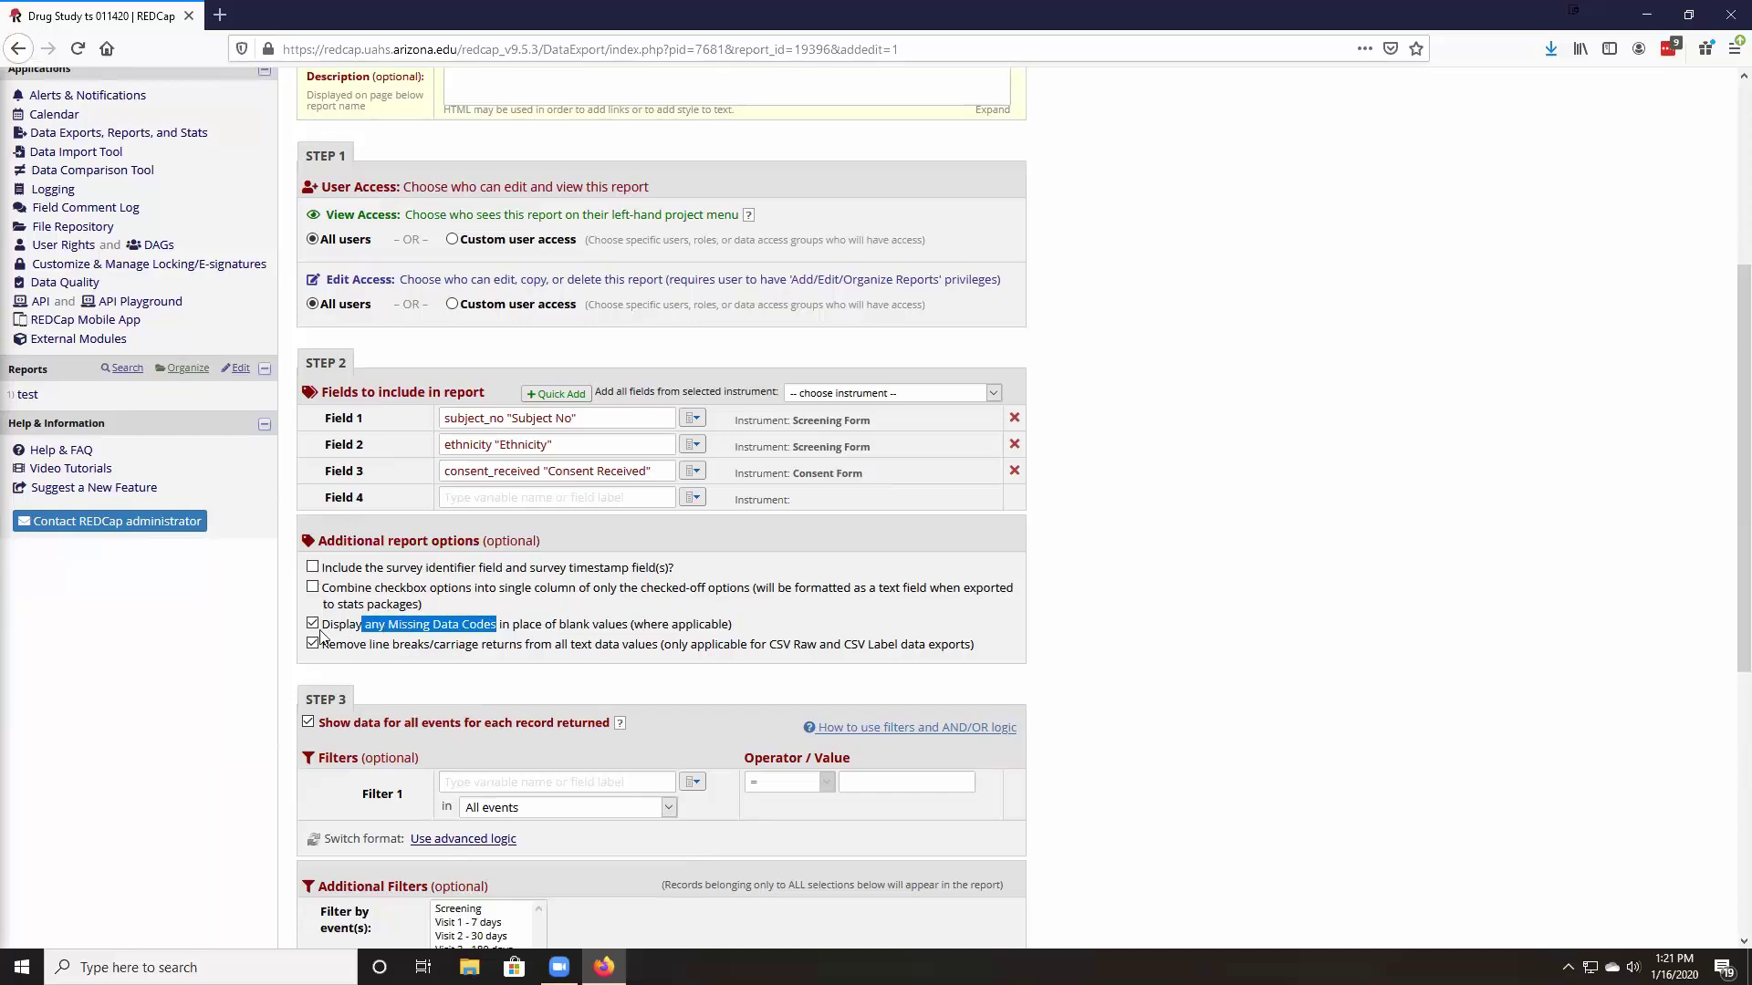
scroll(579, 699, "down", 5)
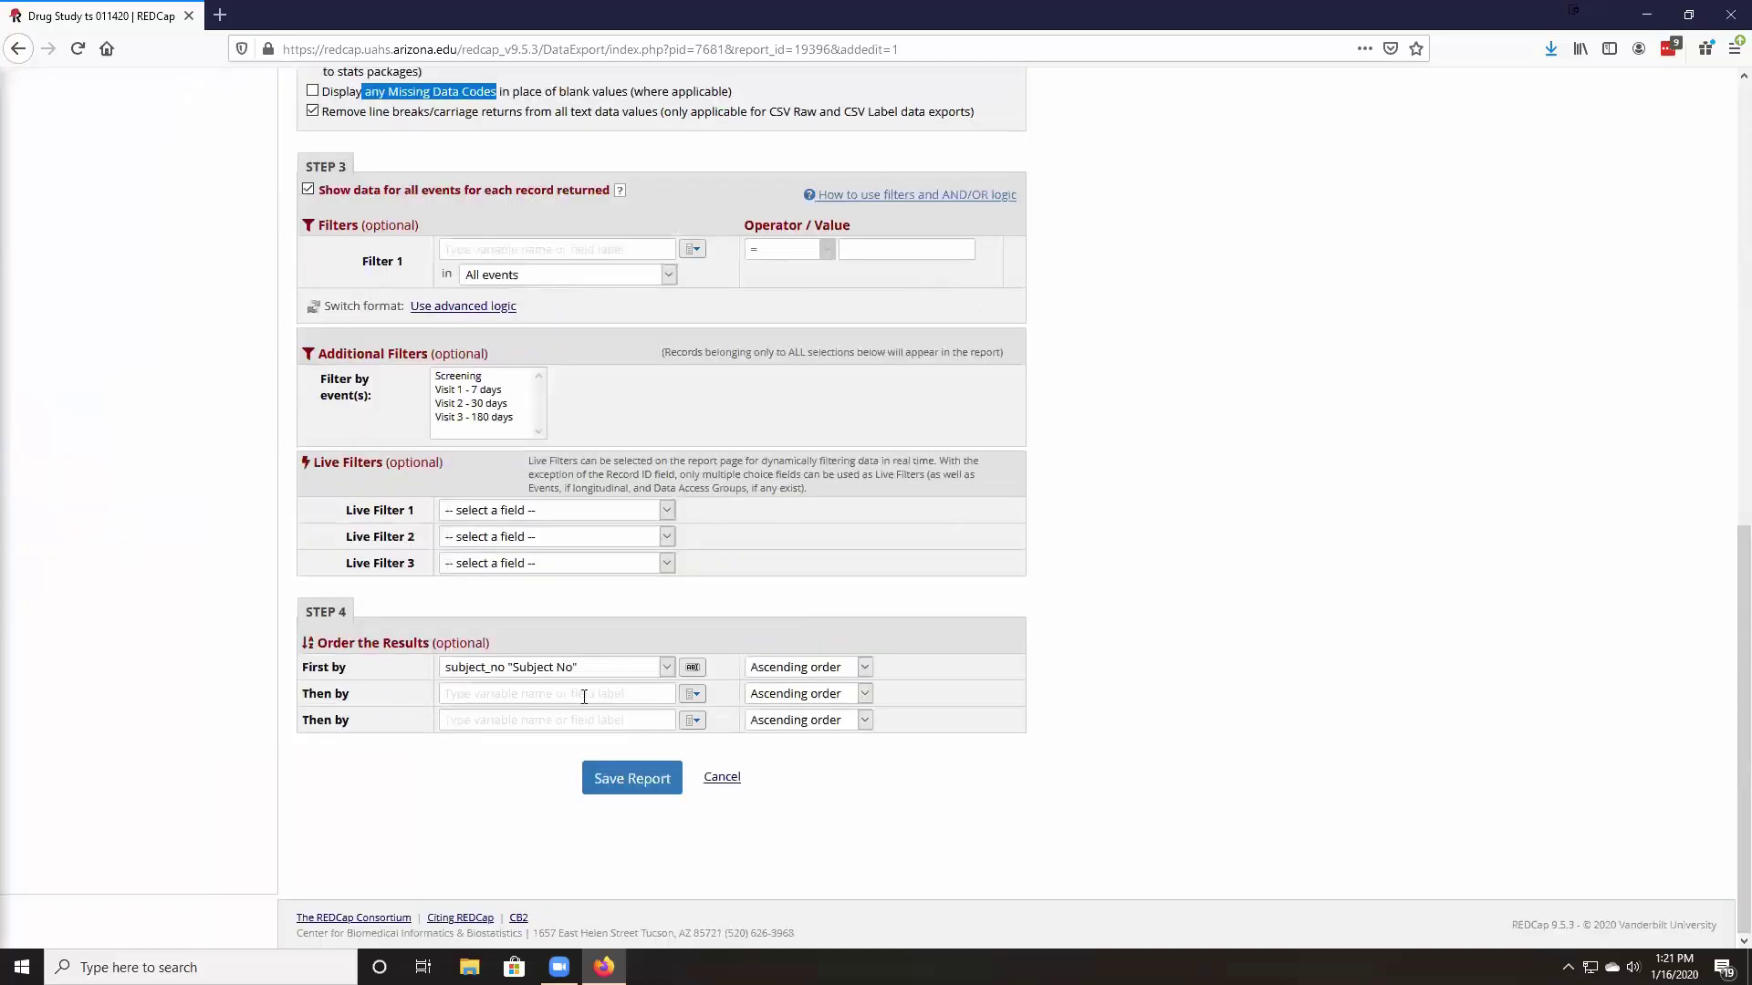
left_click(662, 779)
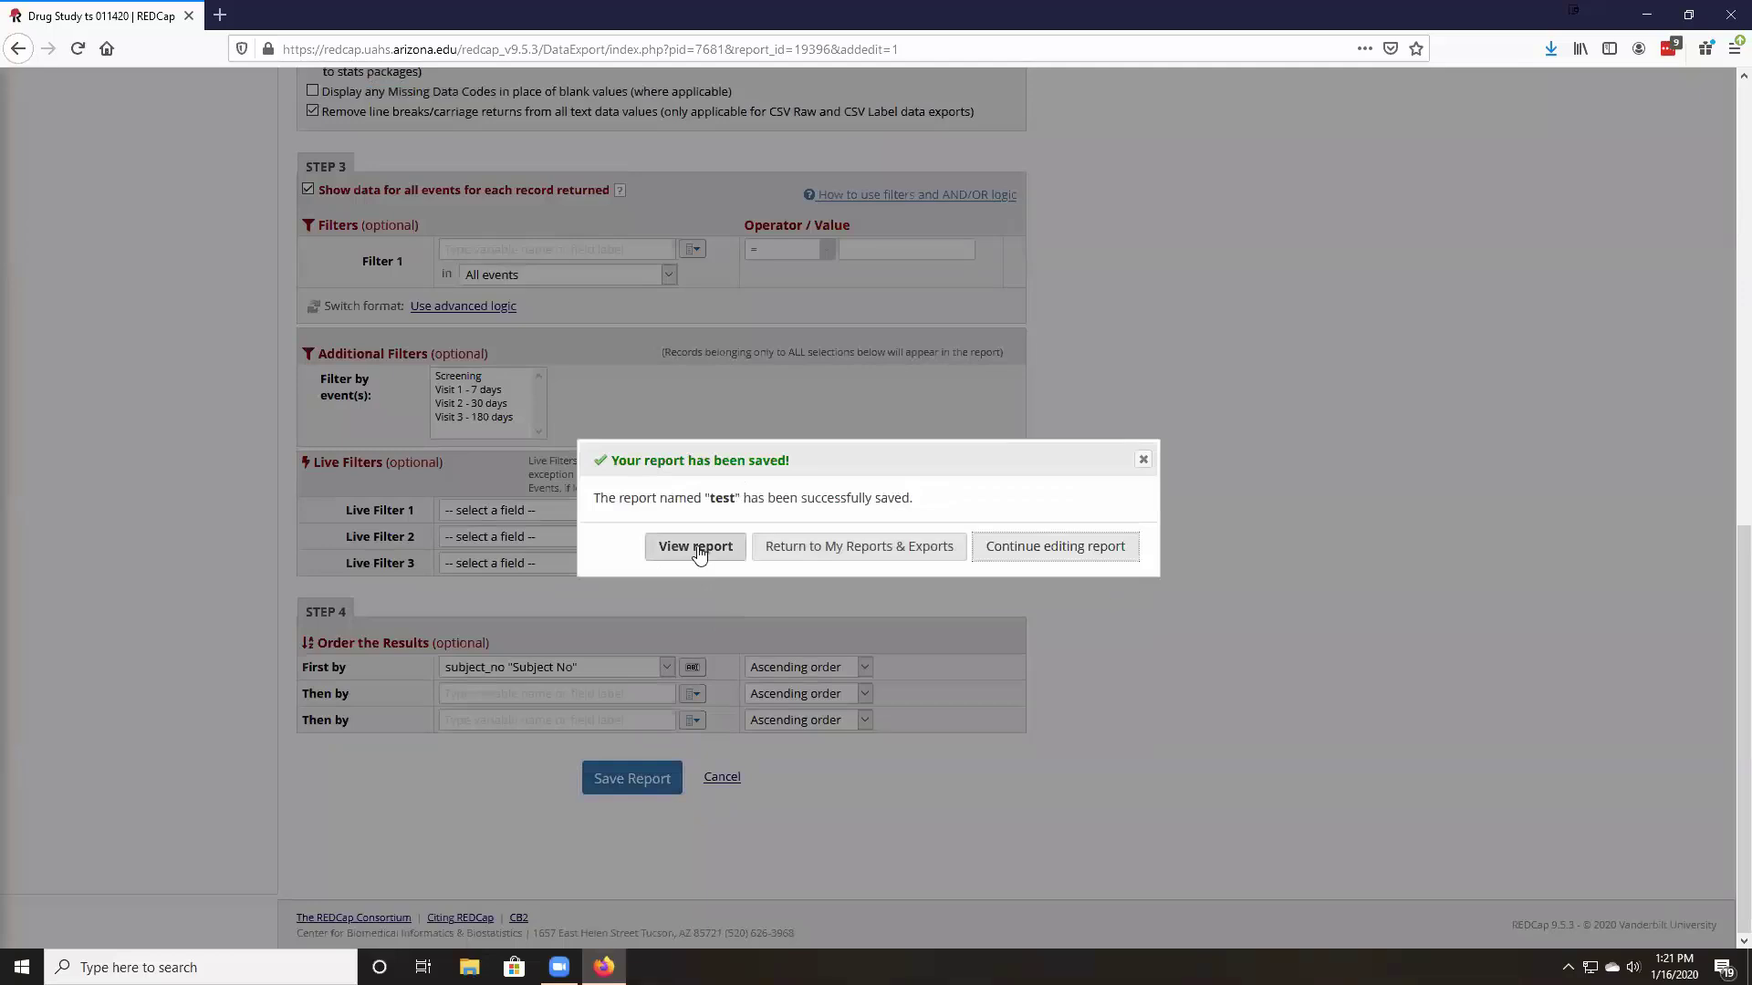
left_click(699, 550)
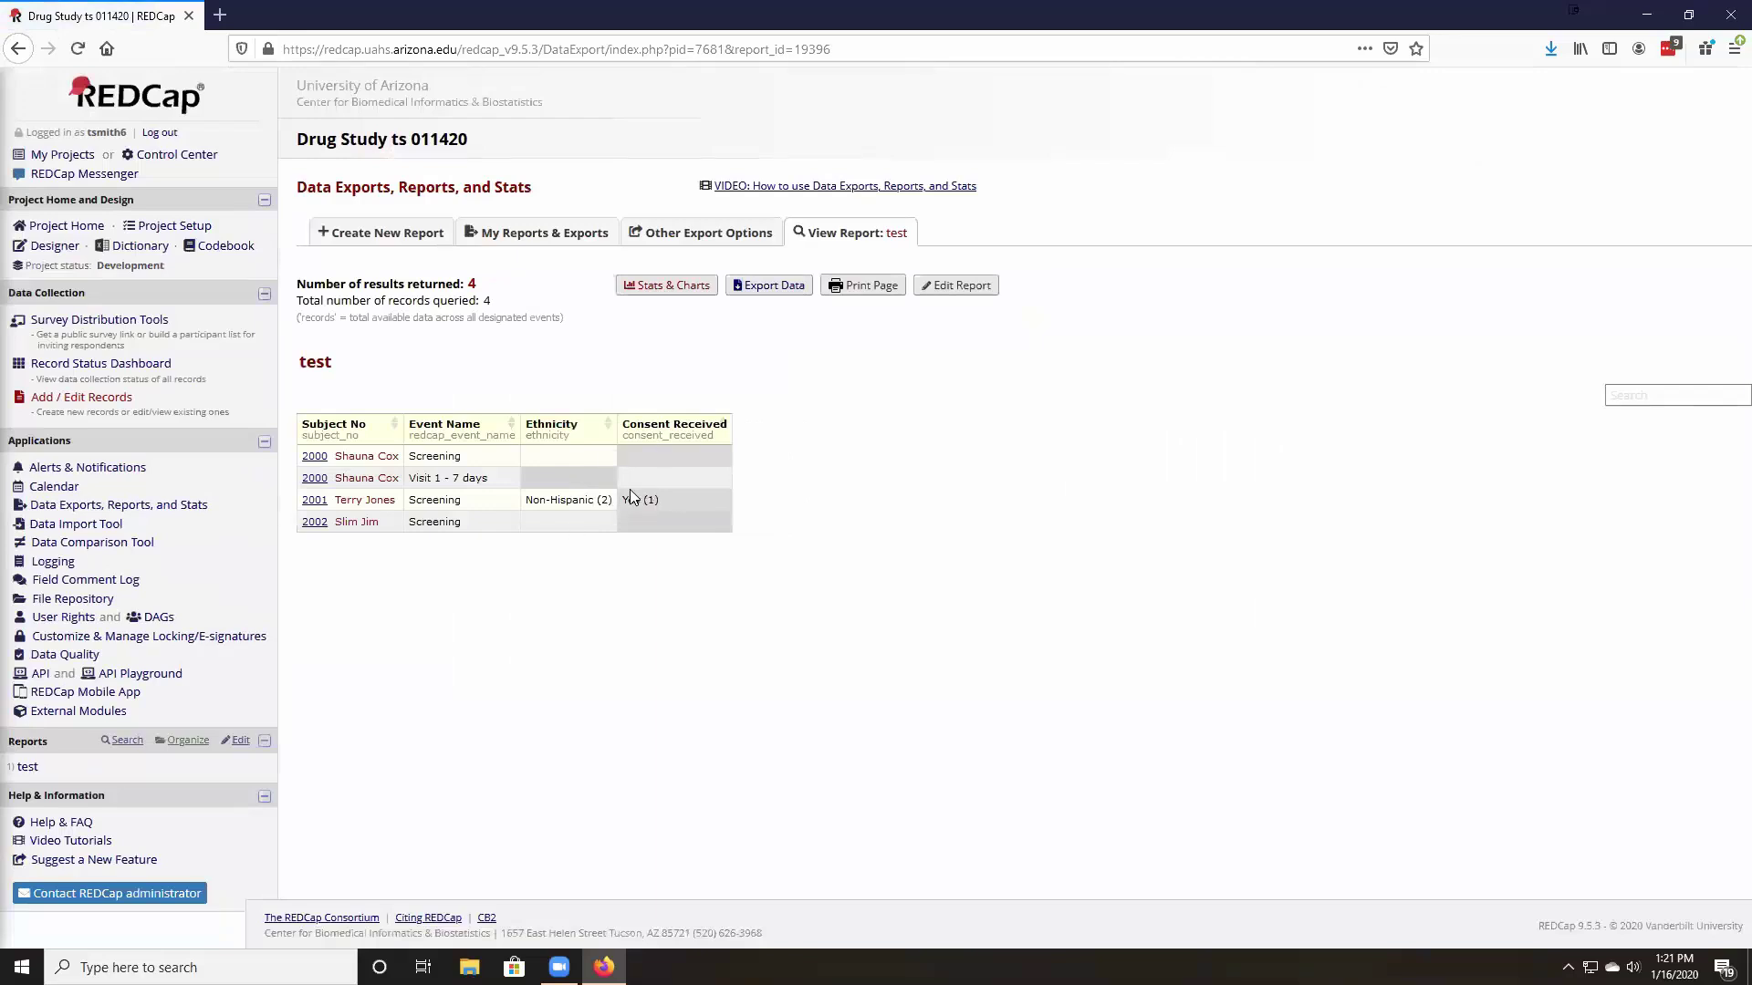
Step: Re-enable displaying Missing Data Codes in place of blank values in the report, save it and view the report
left_click(958, 288)
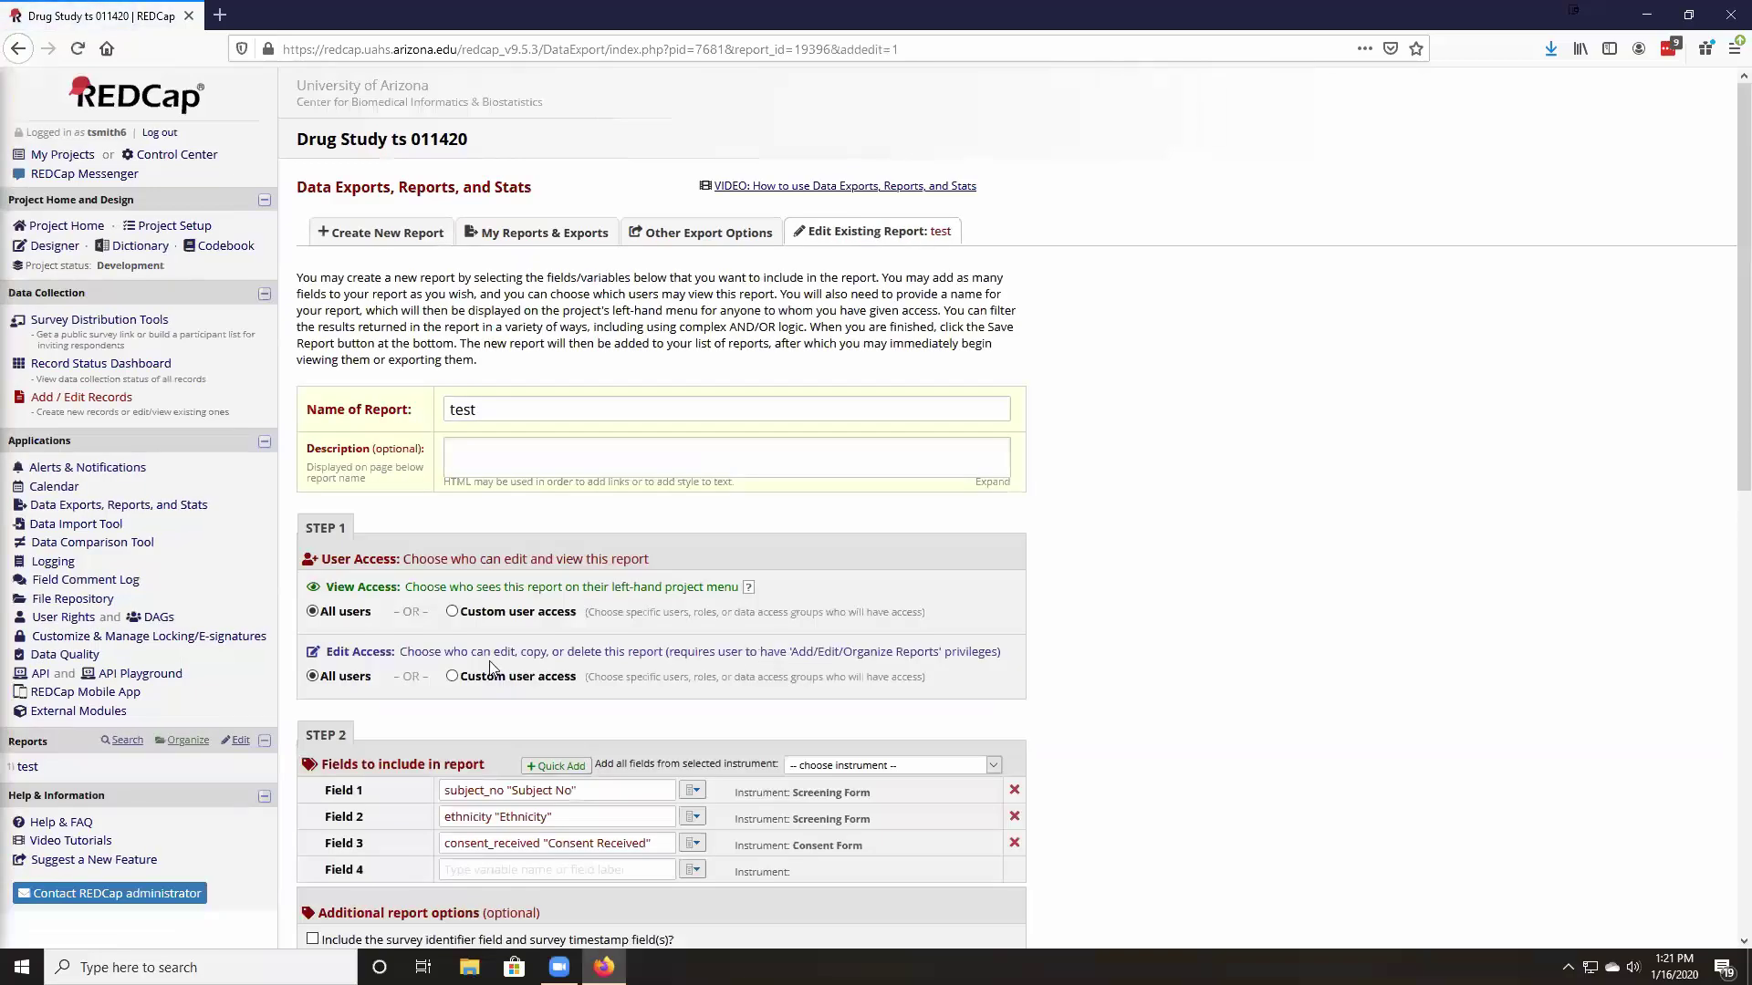
scroll(540, 754, "down", 3)
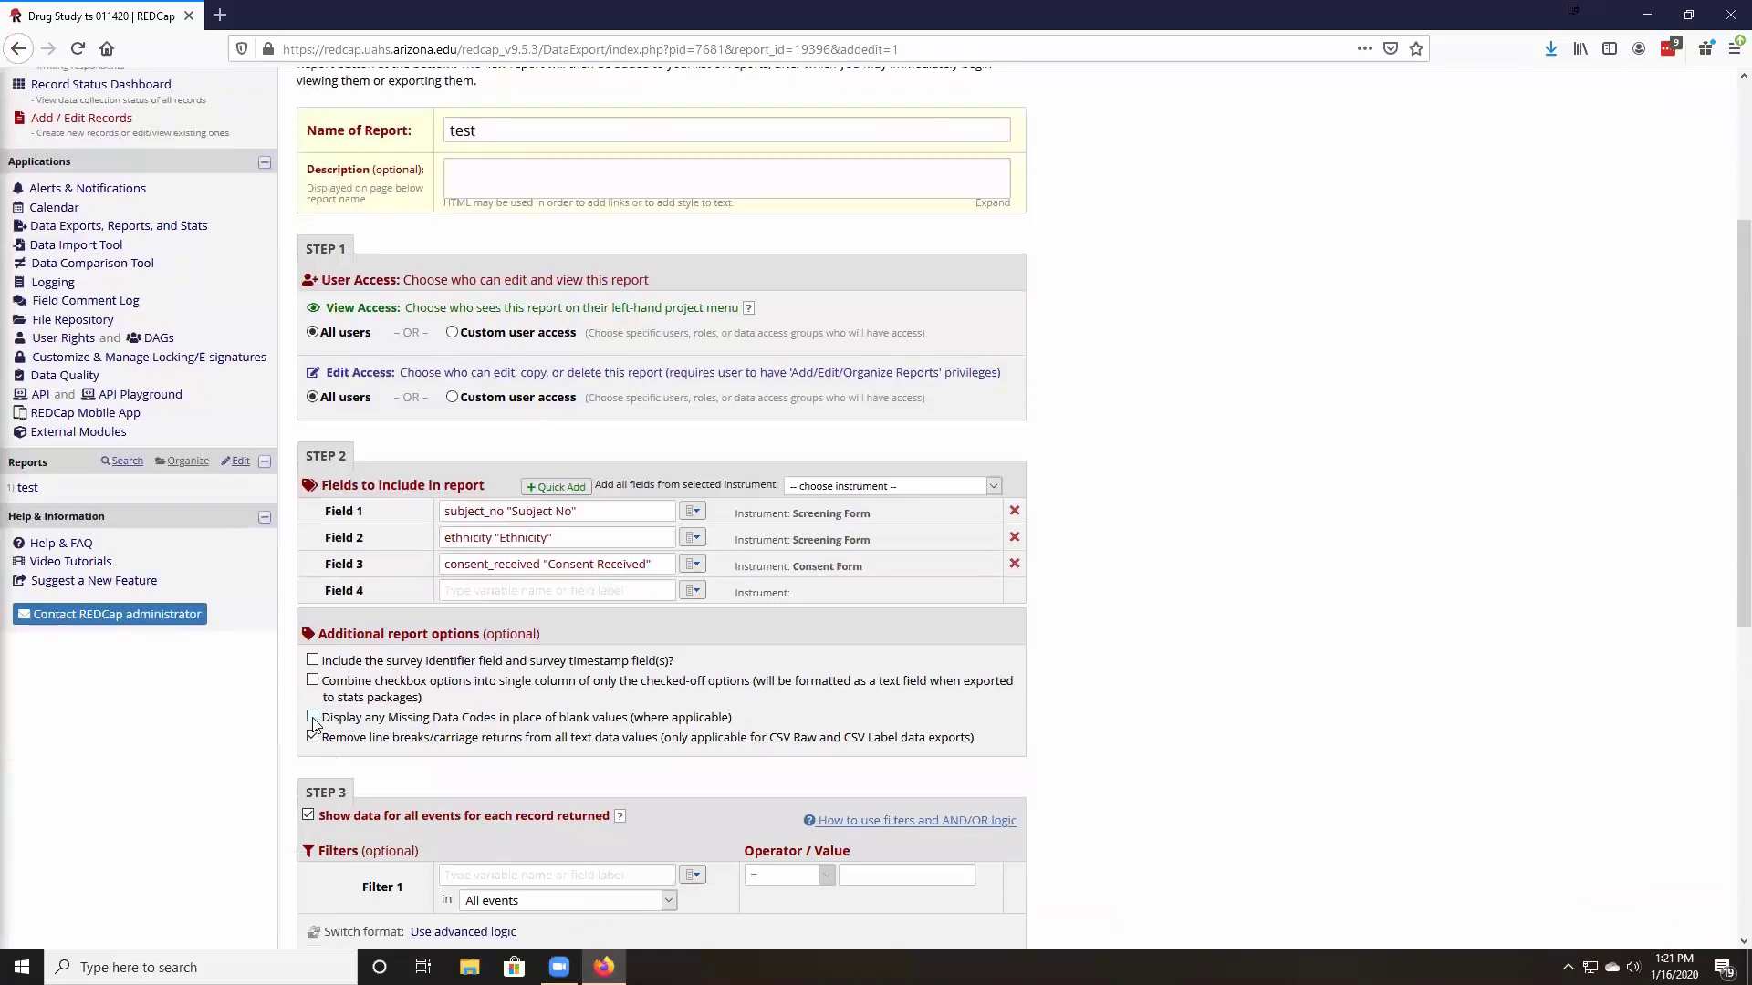
left_click(313, 718)
scroll(624, 773, "down", 7)
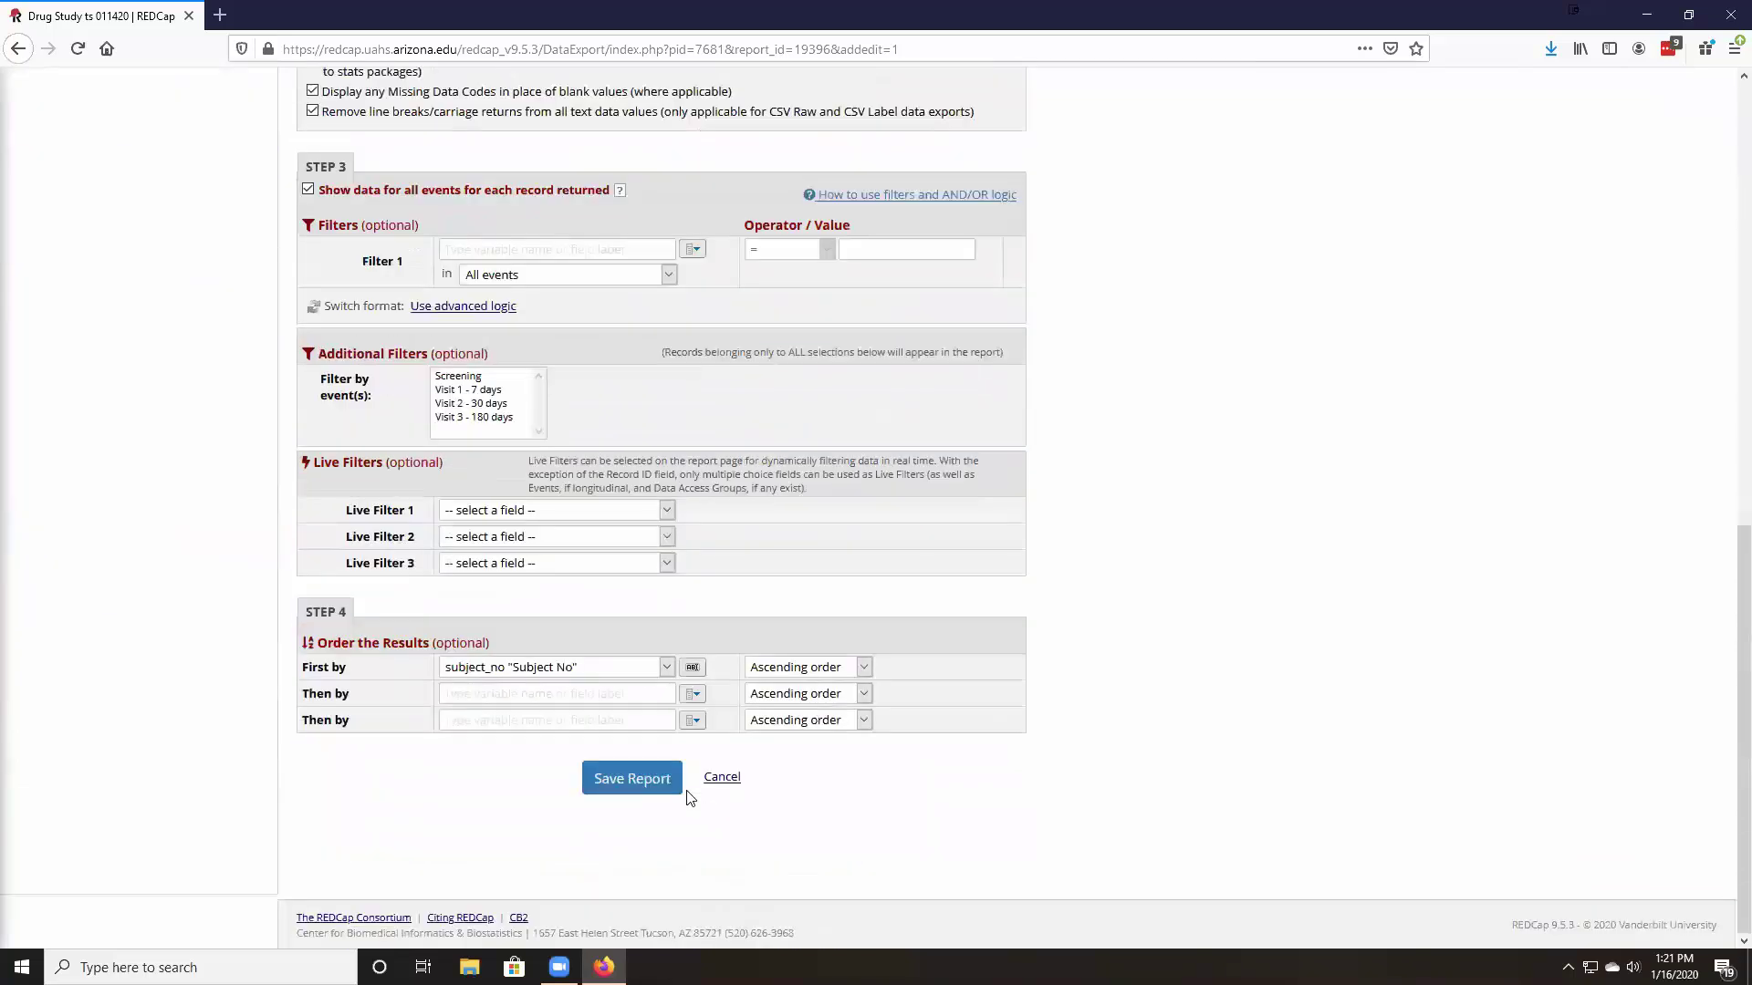
left_click(638, 778)
left_click(693, 542)
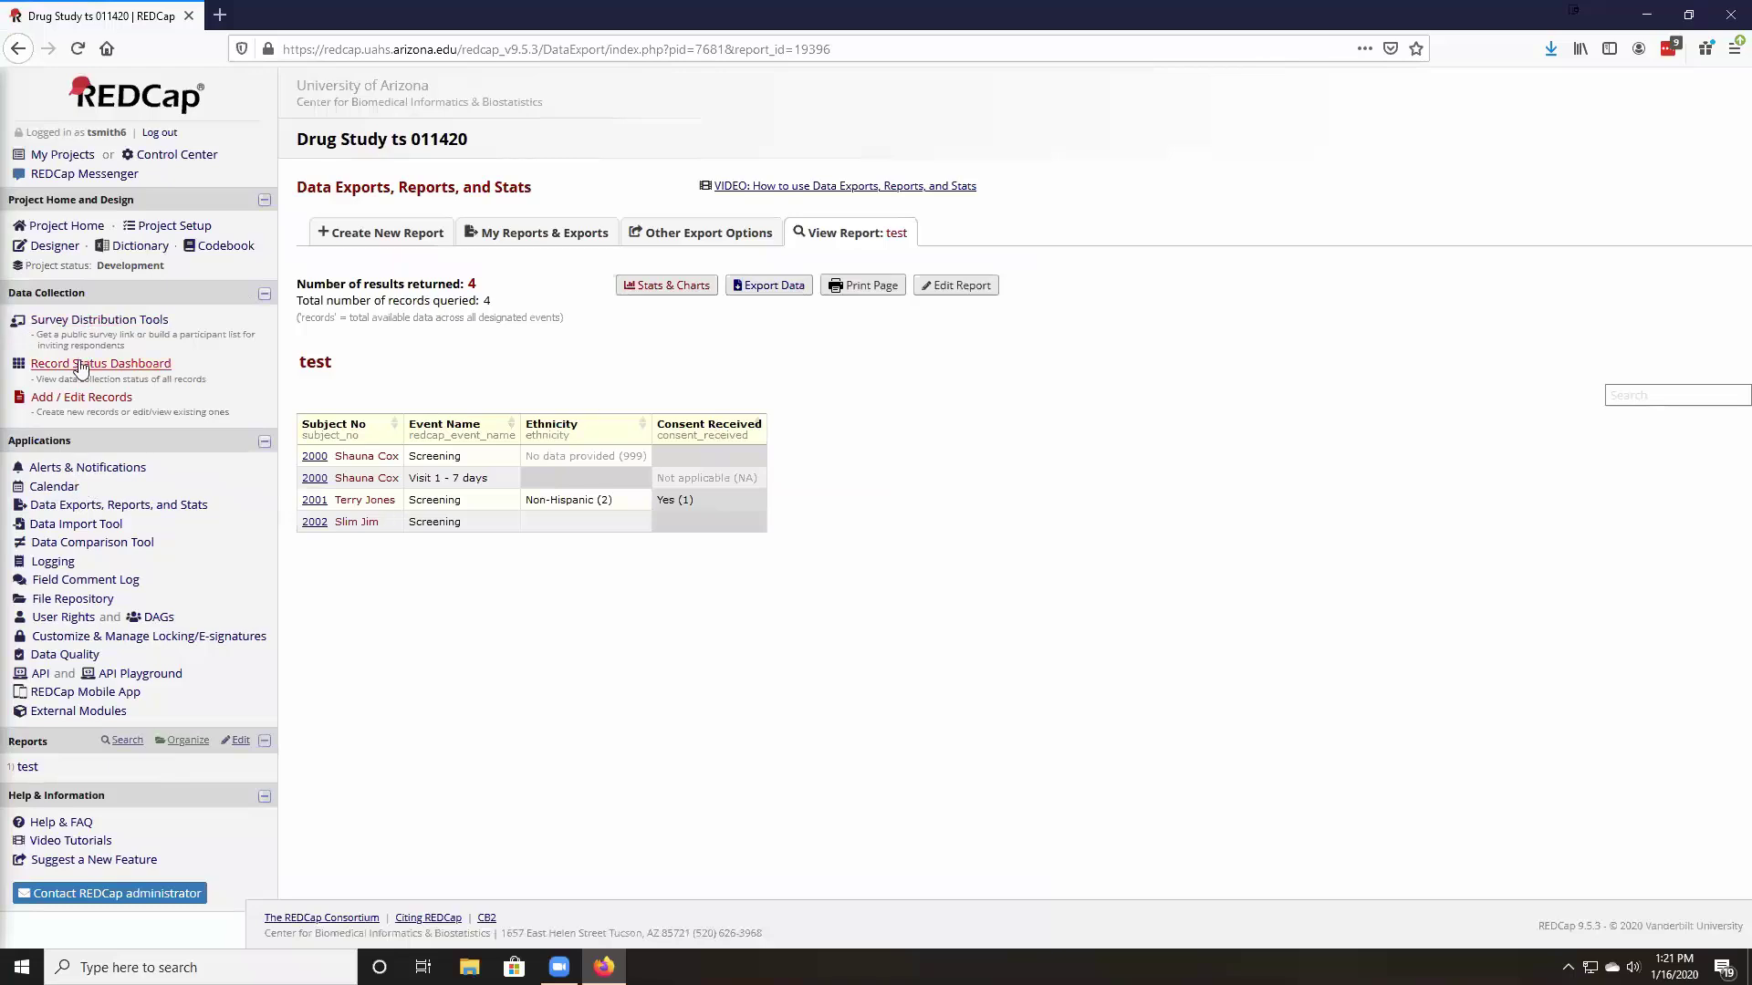
Step: Read the detailed instructions for Missing Data Codes in the project's additional customizations, and close the dialog
left_click(169, 226)
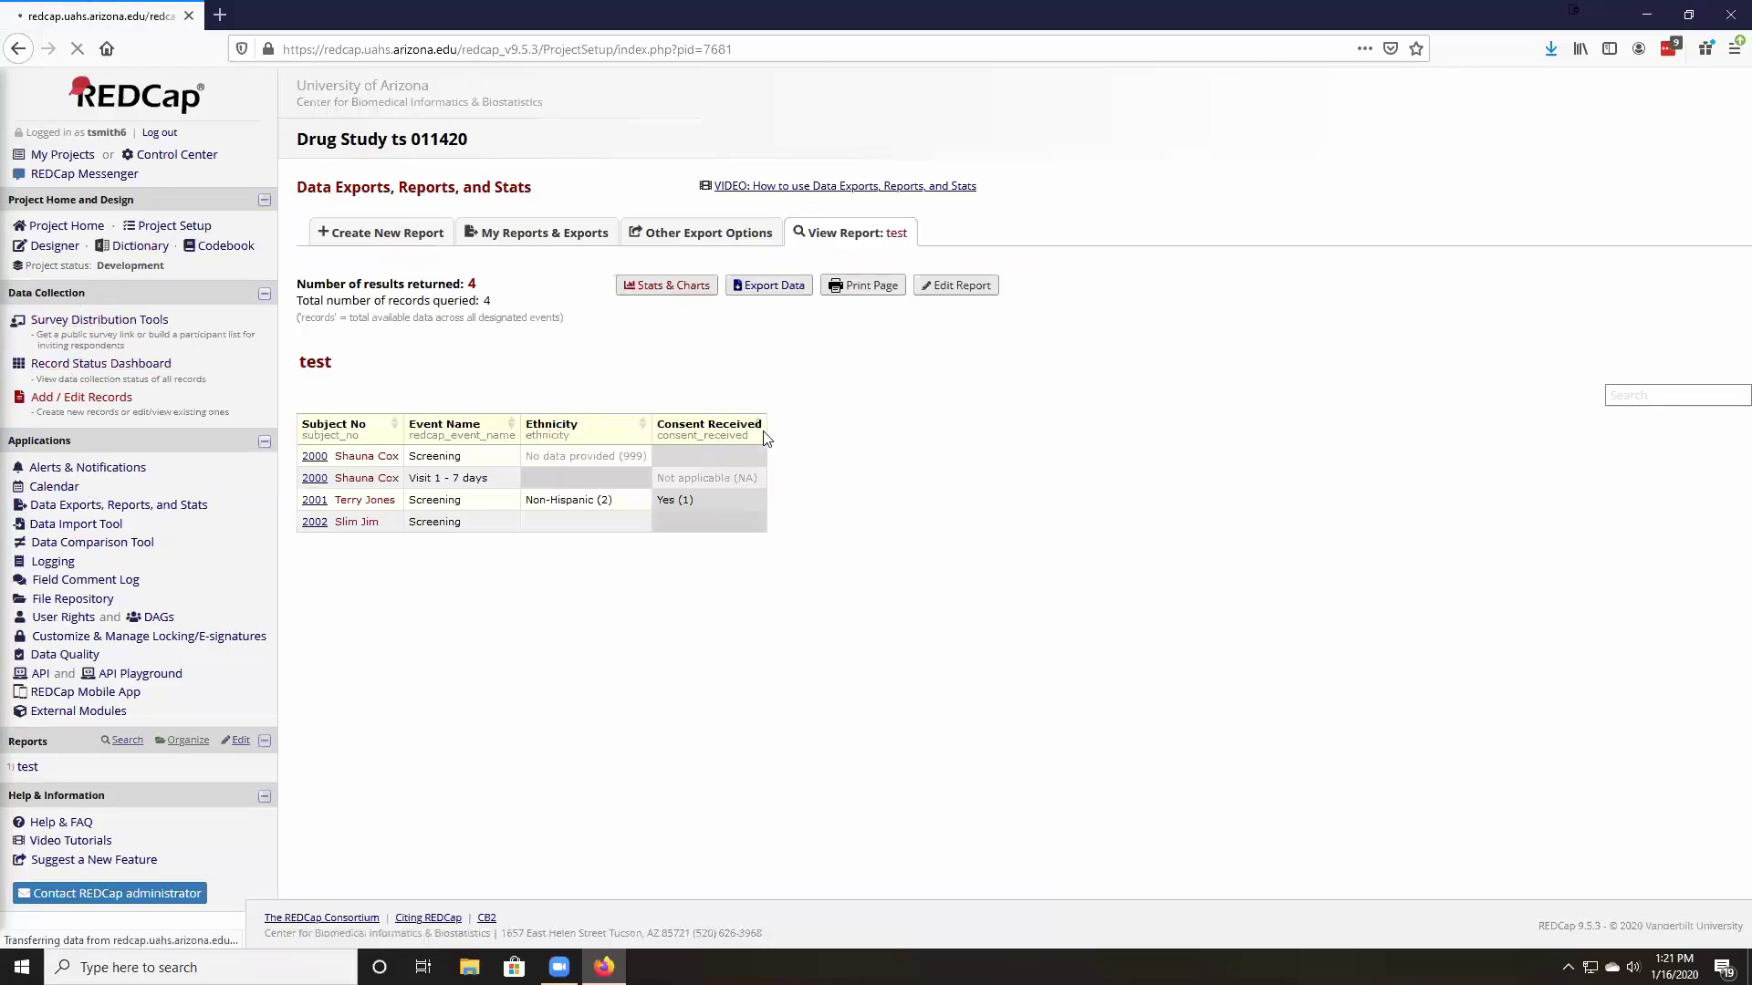
scroll(584, 638, "down", 2)
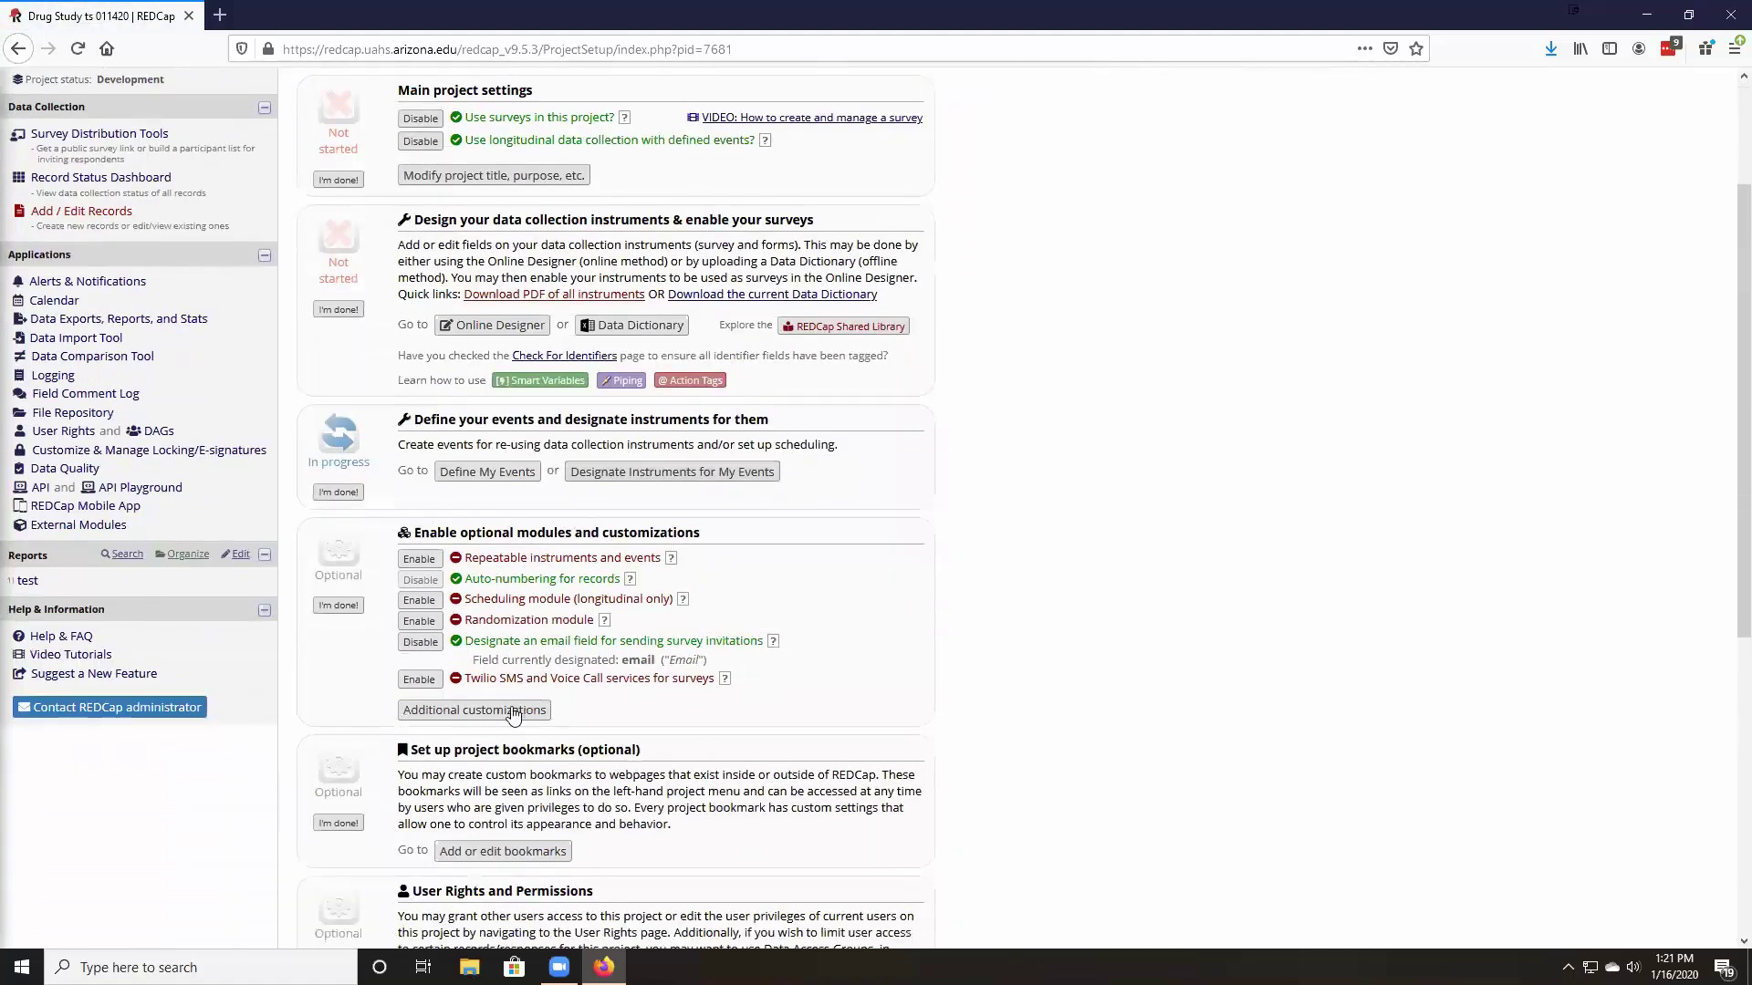
left_click(513, 712)
scroll(821, 639, "down", 6)
scroll(783, 594, "down", 2)
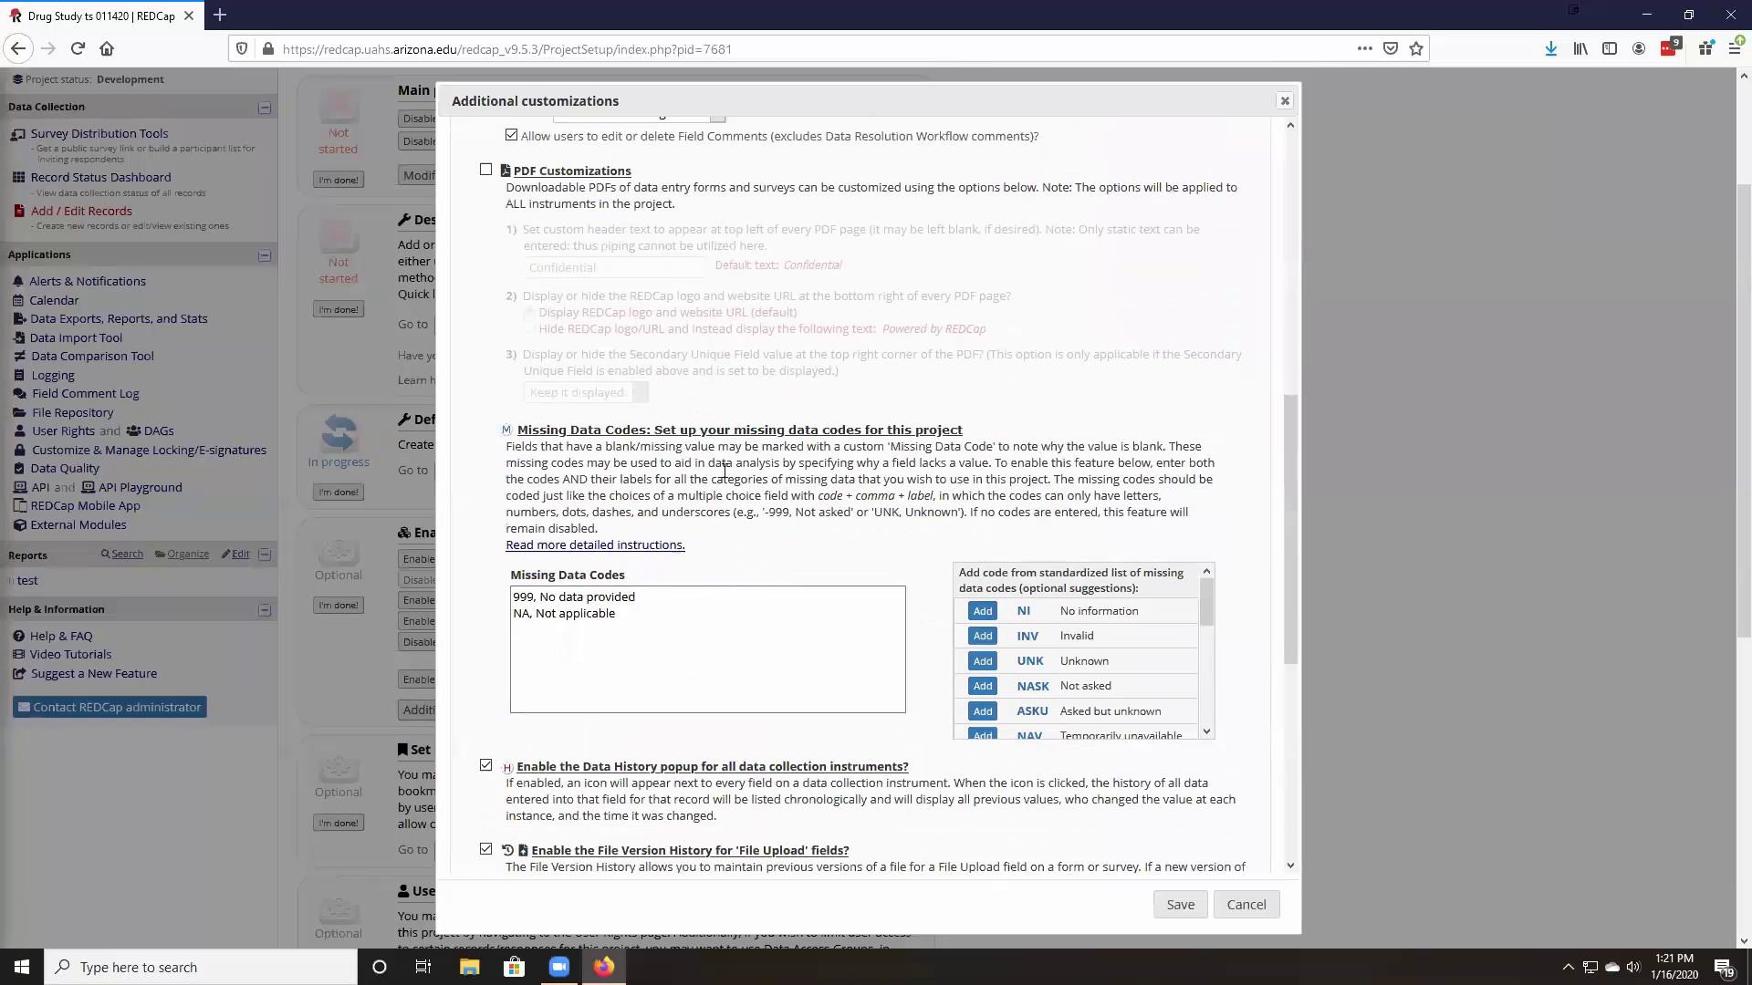
left_click(609, 546)
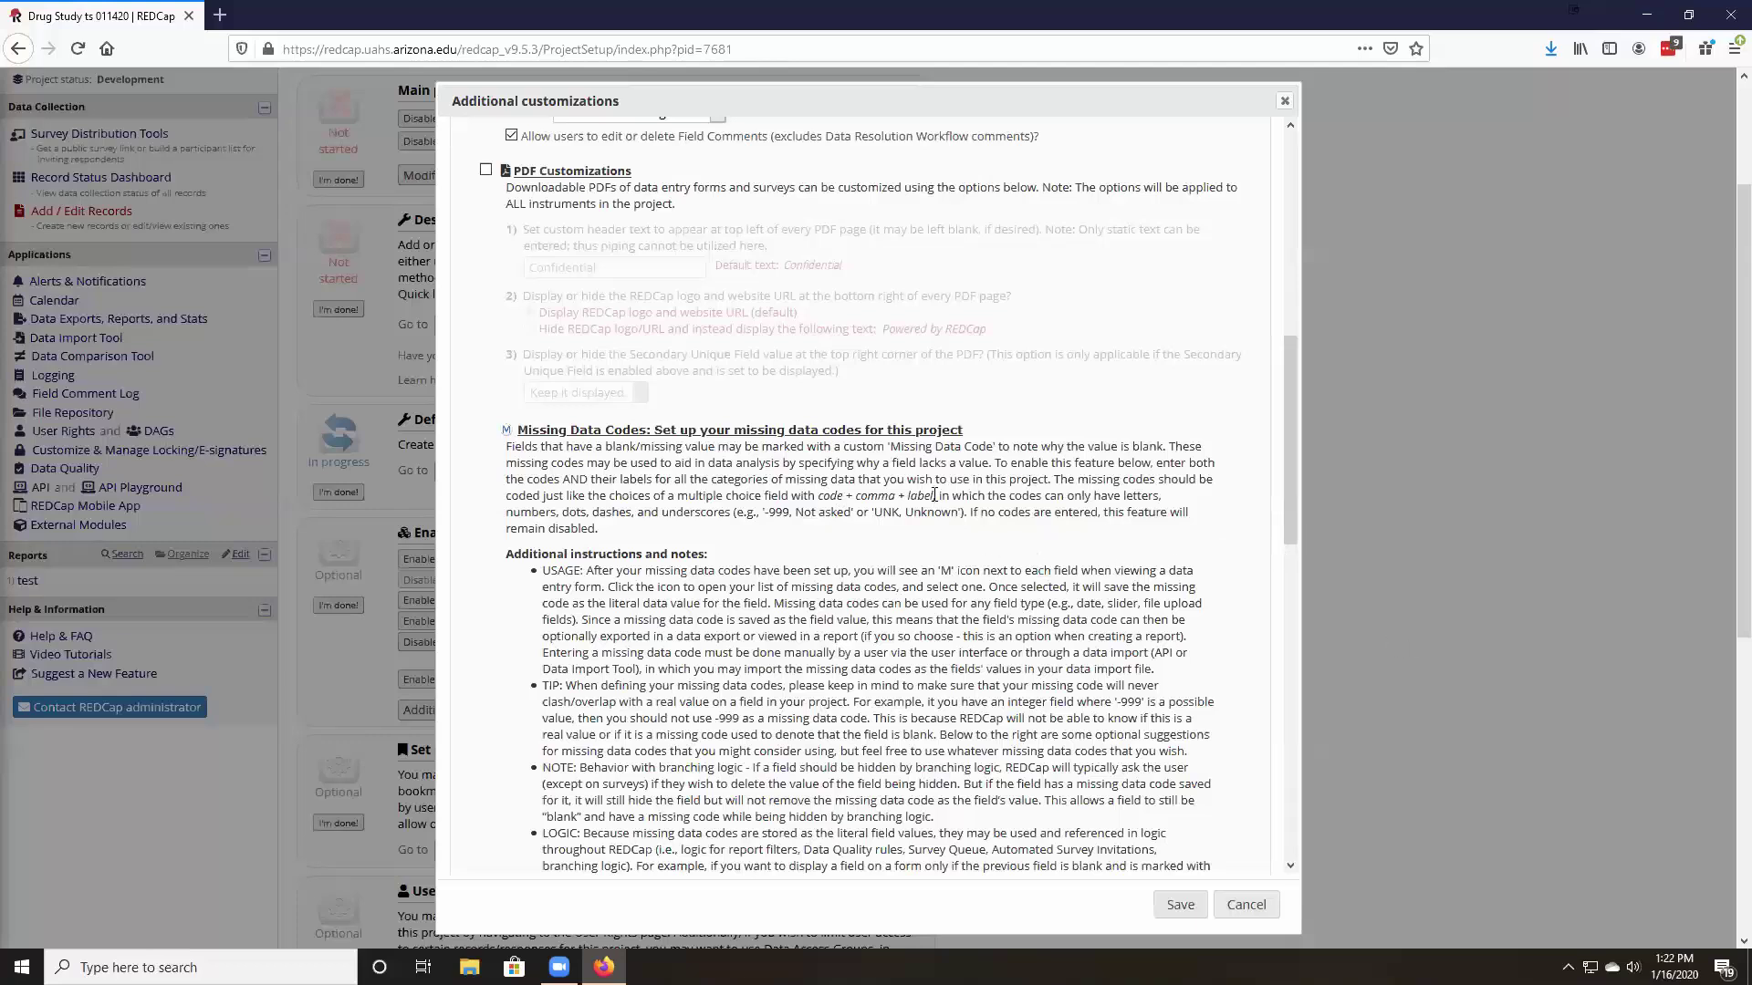
scroll(839, 548, "down", 6)
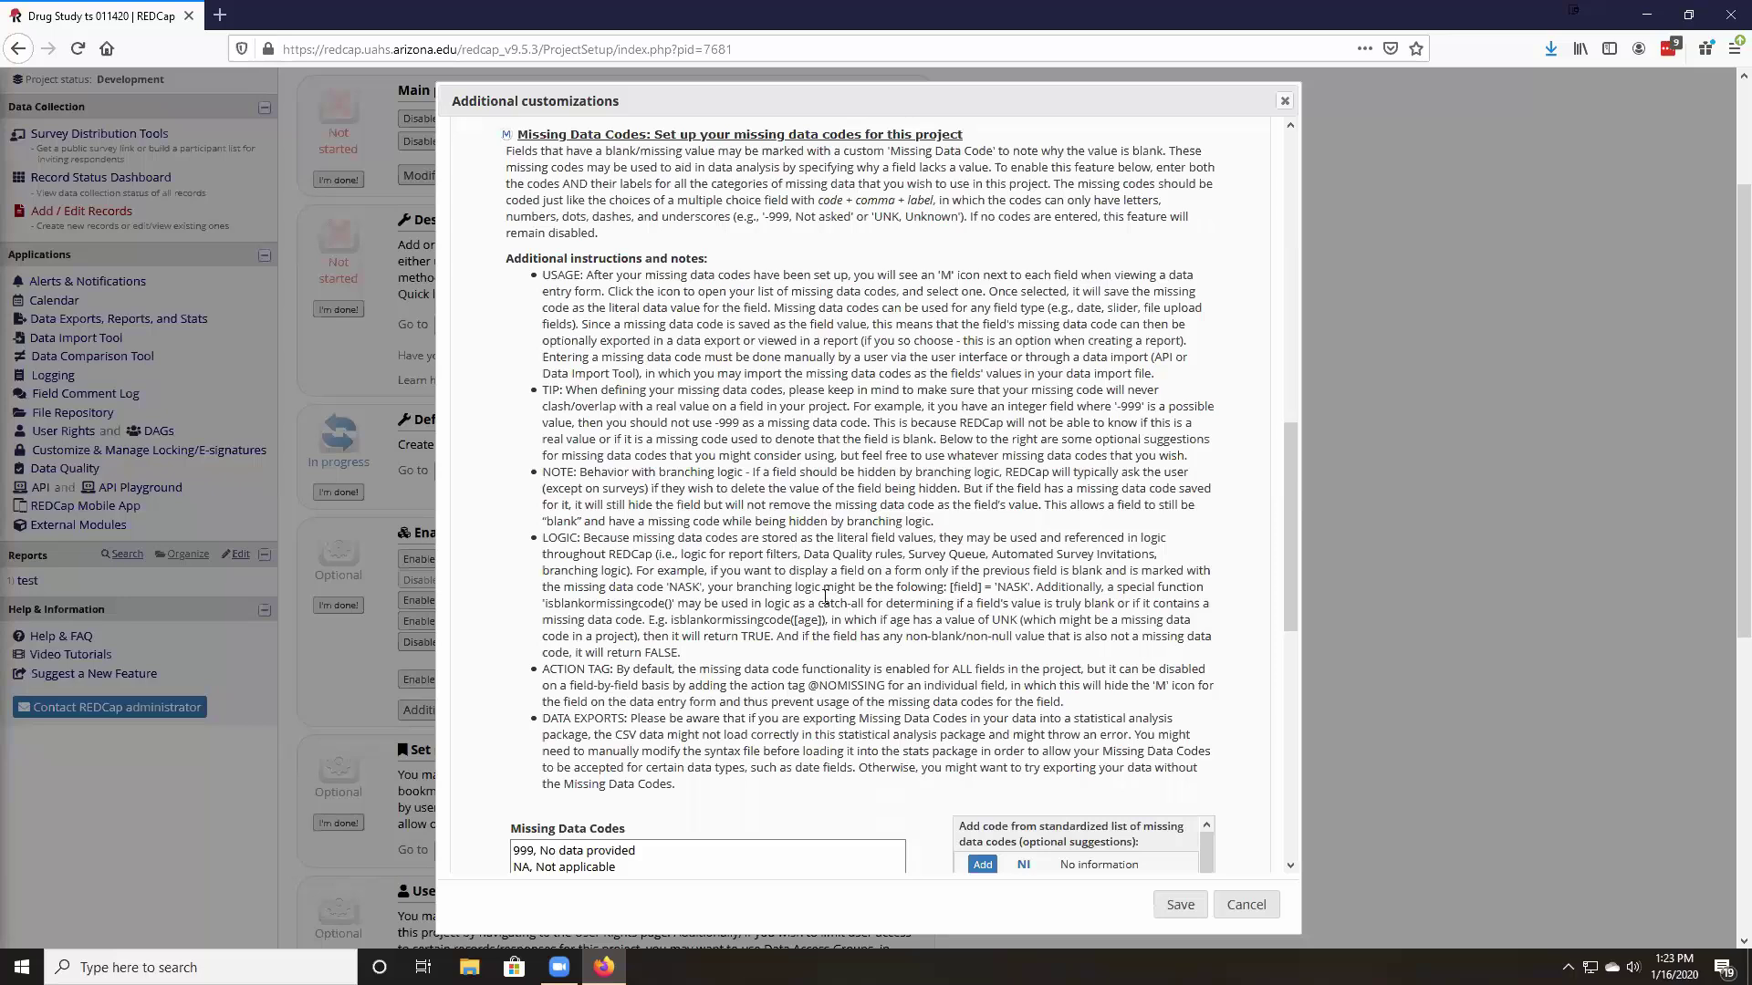
left_click(1281, 110)
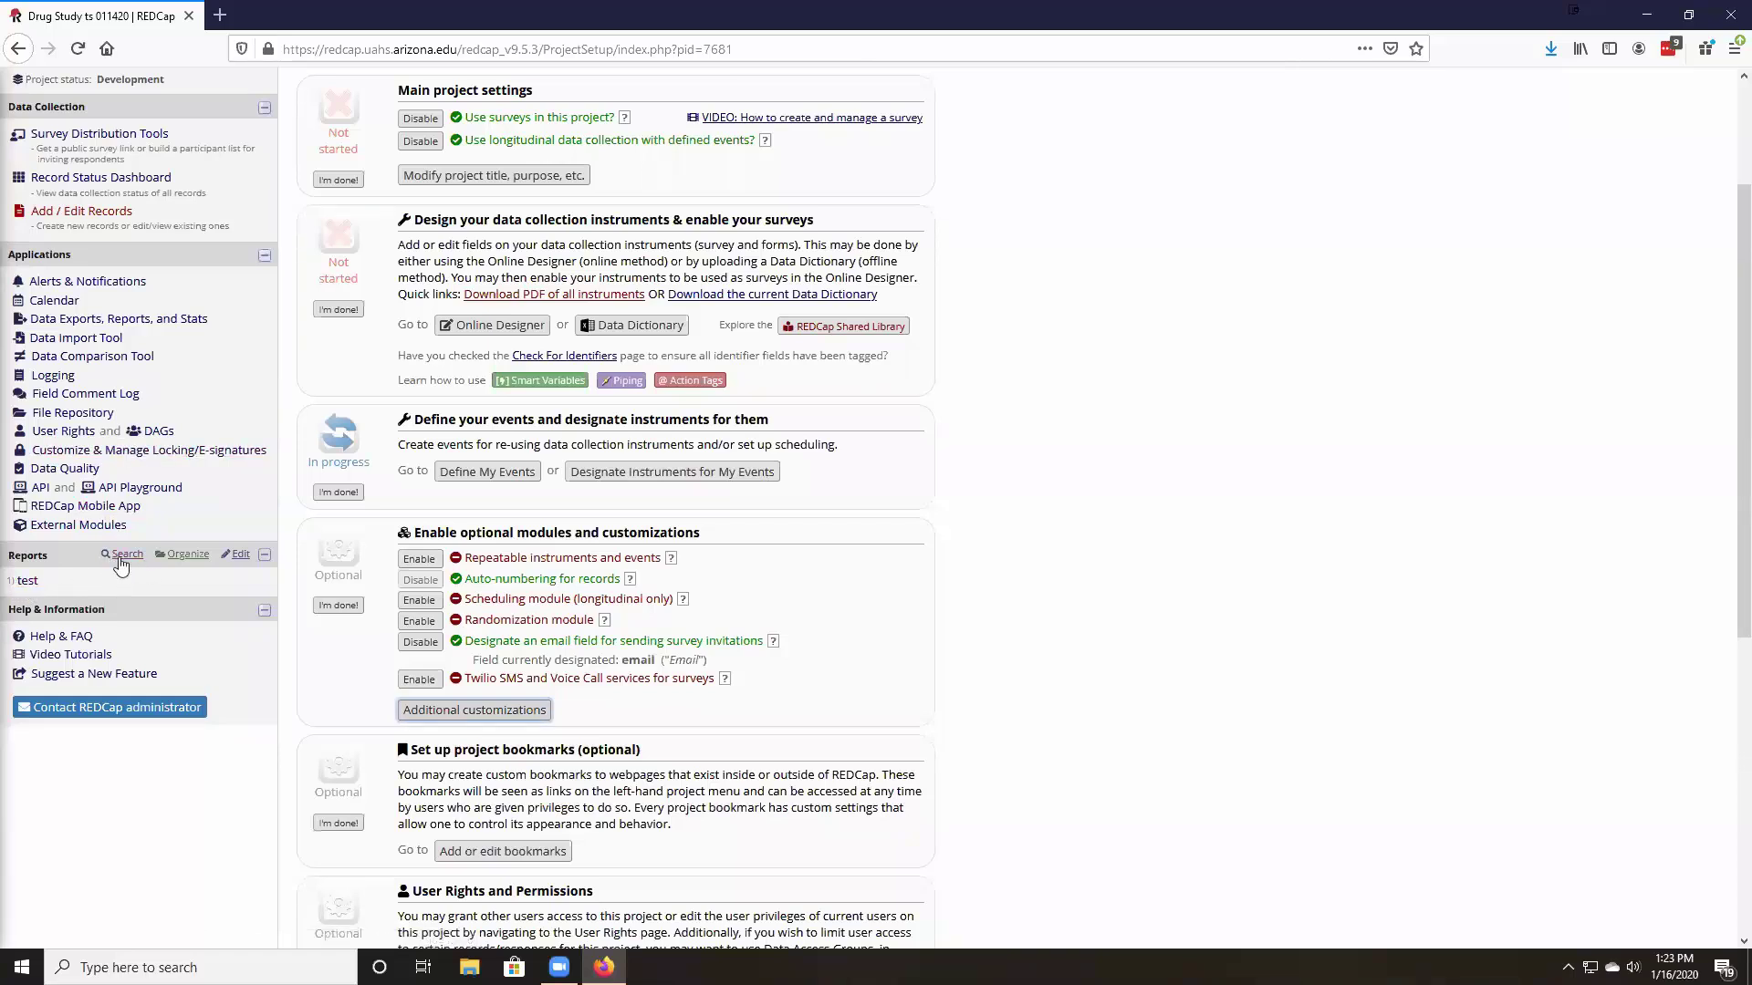
Step: Examine the data export format options for the report "test", and cancel without exporting
left_click(237, 556)
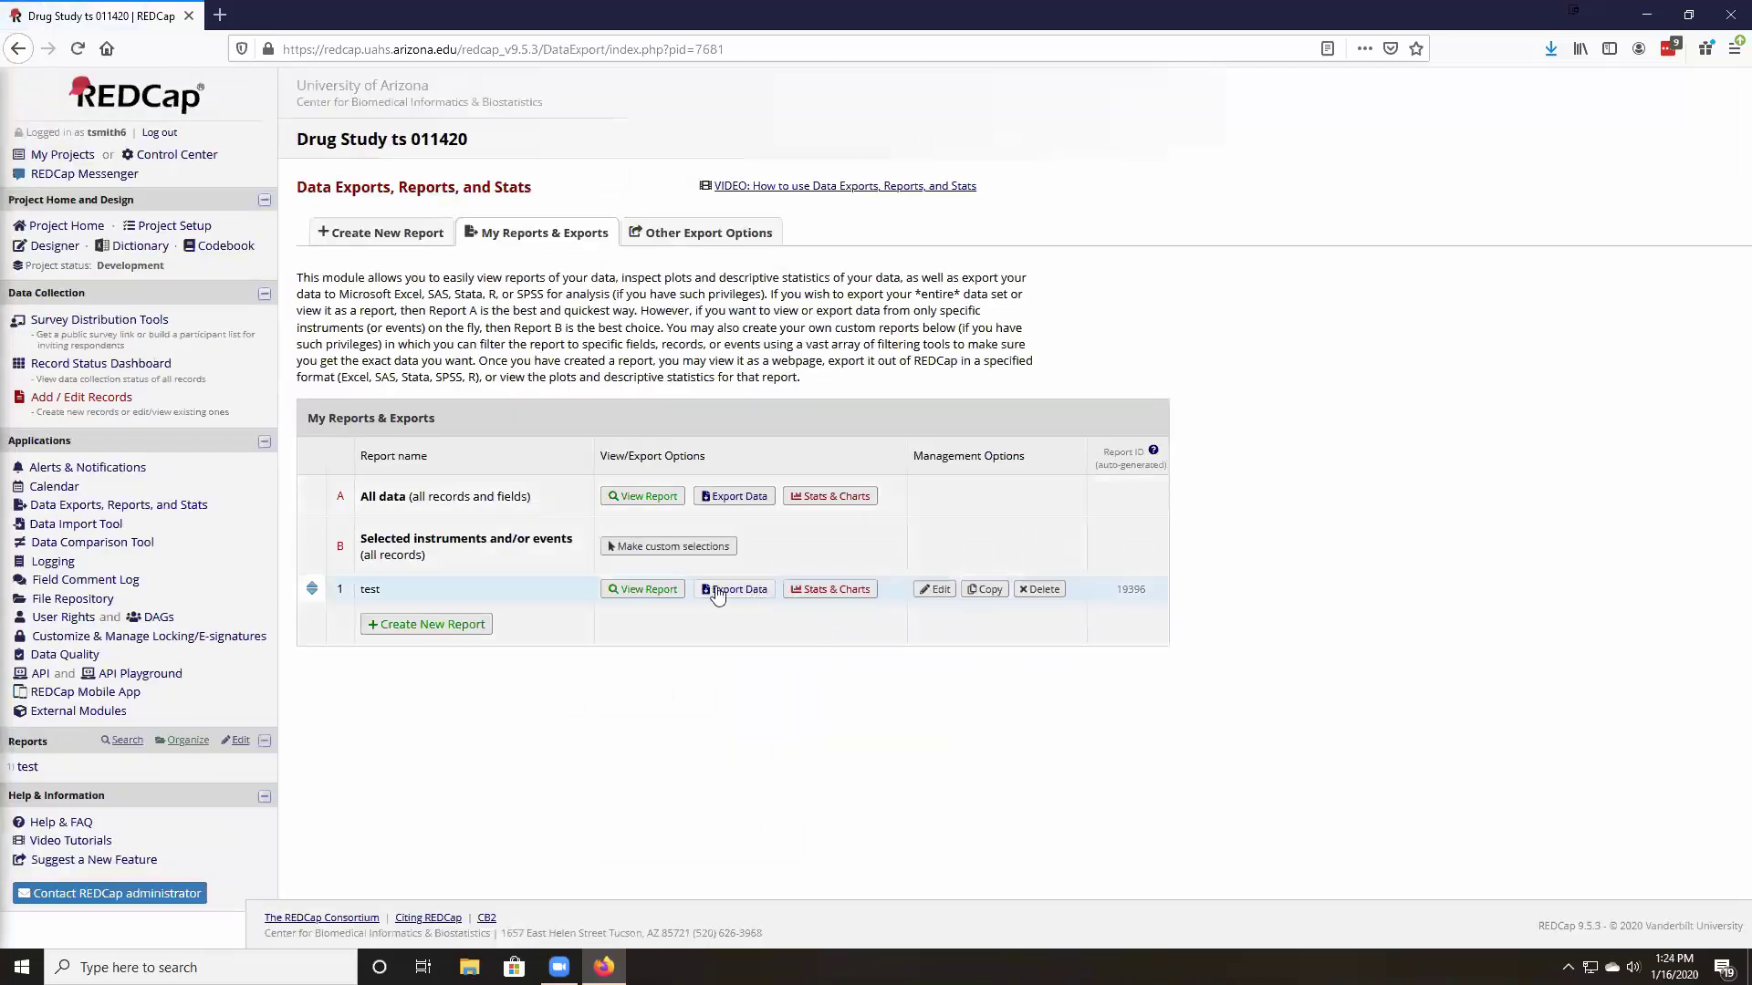
left_click(749, 592)
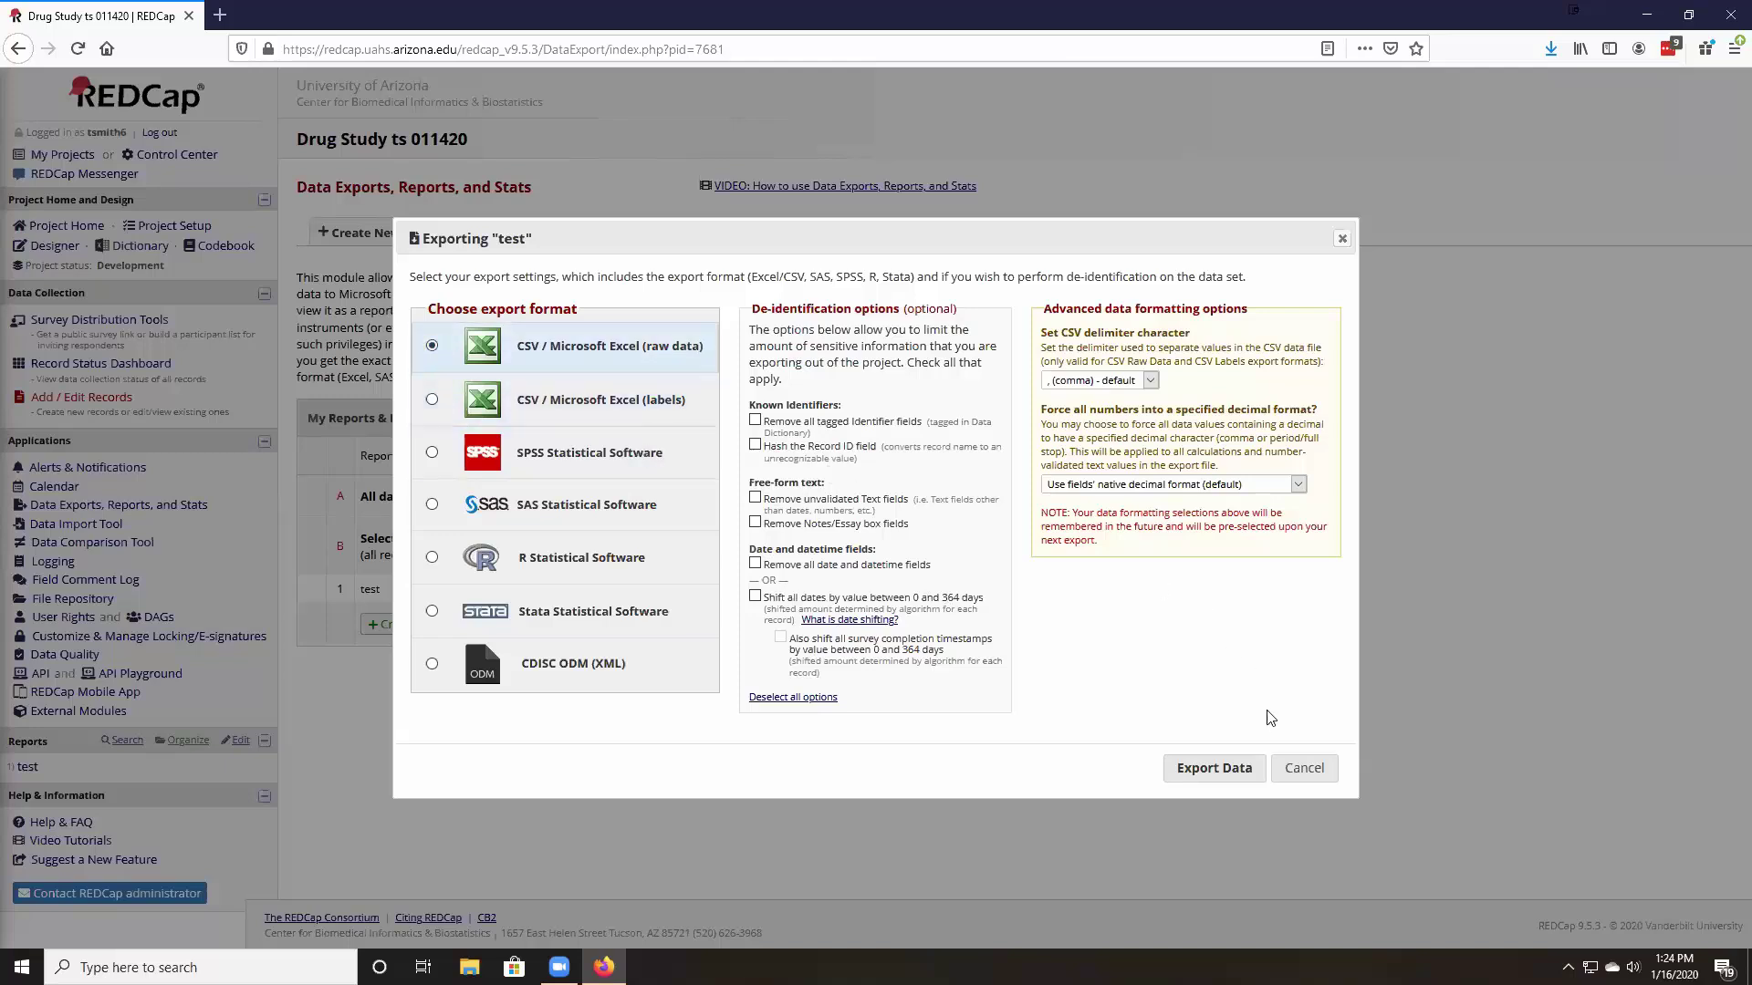
left_click(1305, 771)
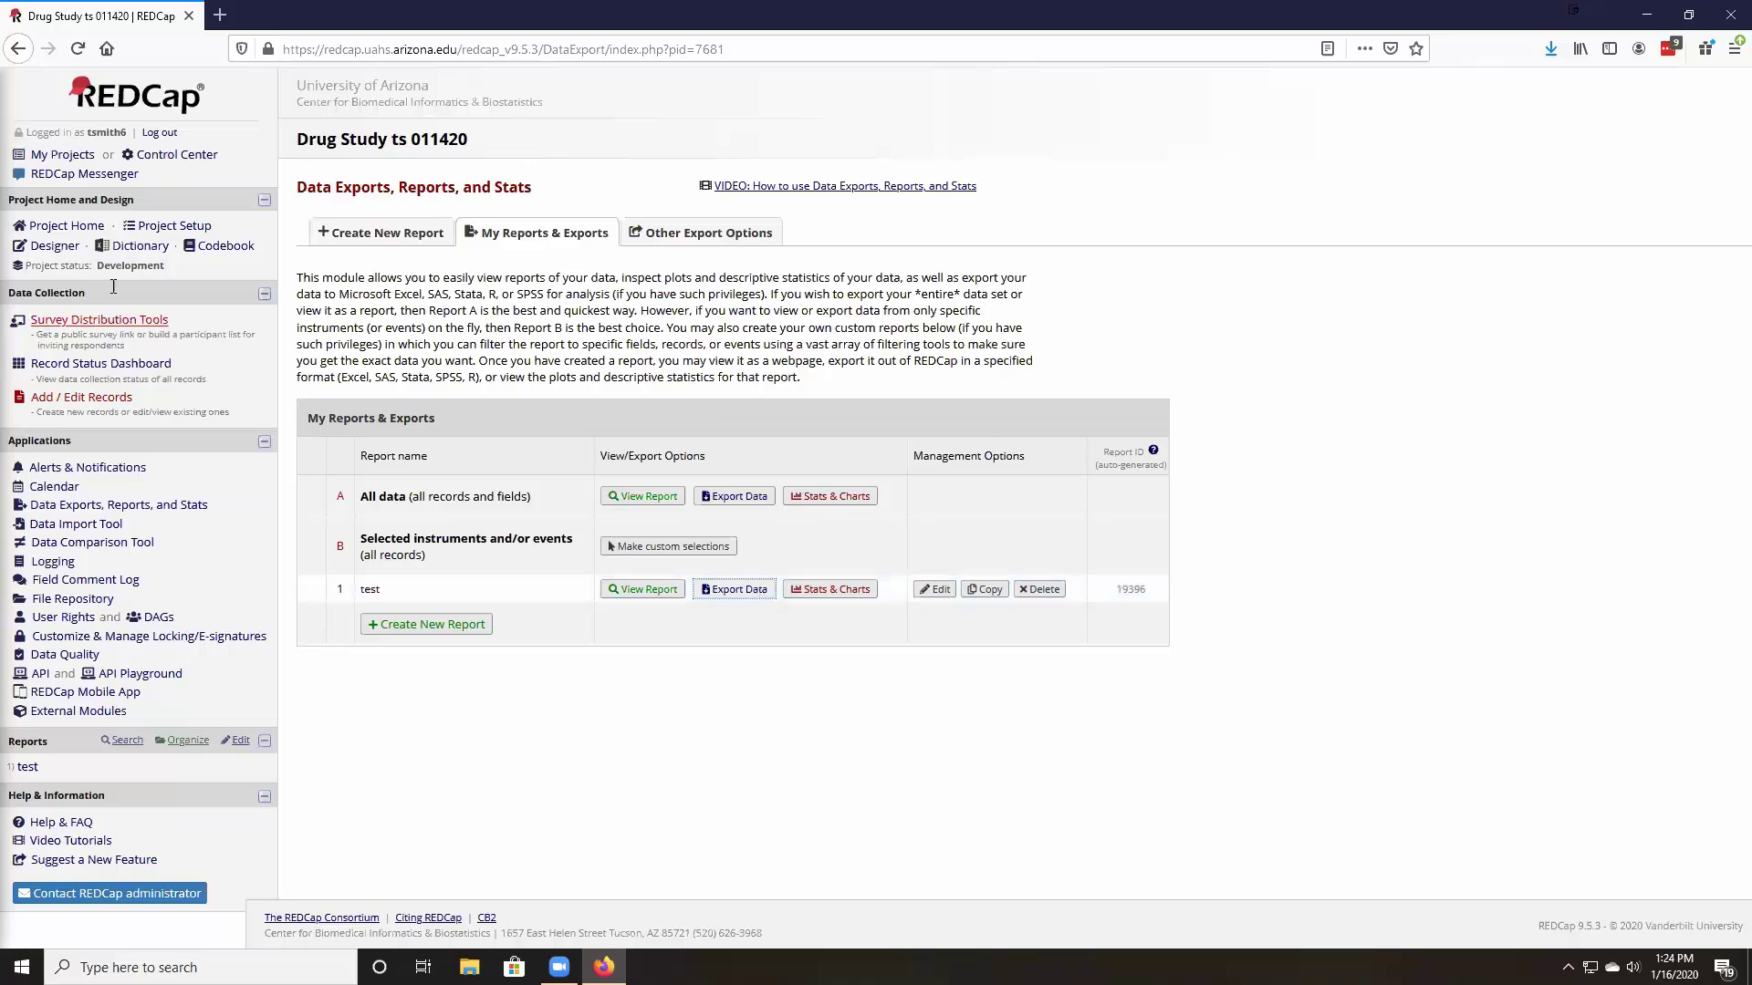
Step: Reopen the detailed Missing Data Codes instructions in the project setup and compare the data exports note with the defined codes
left_click(179, 227)
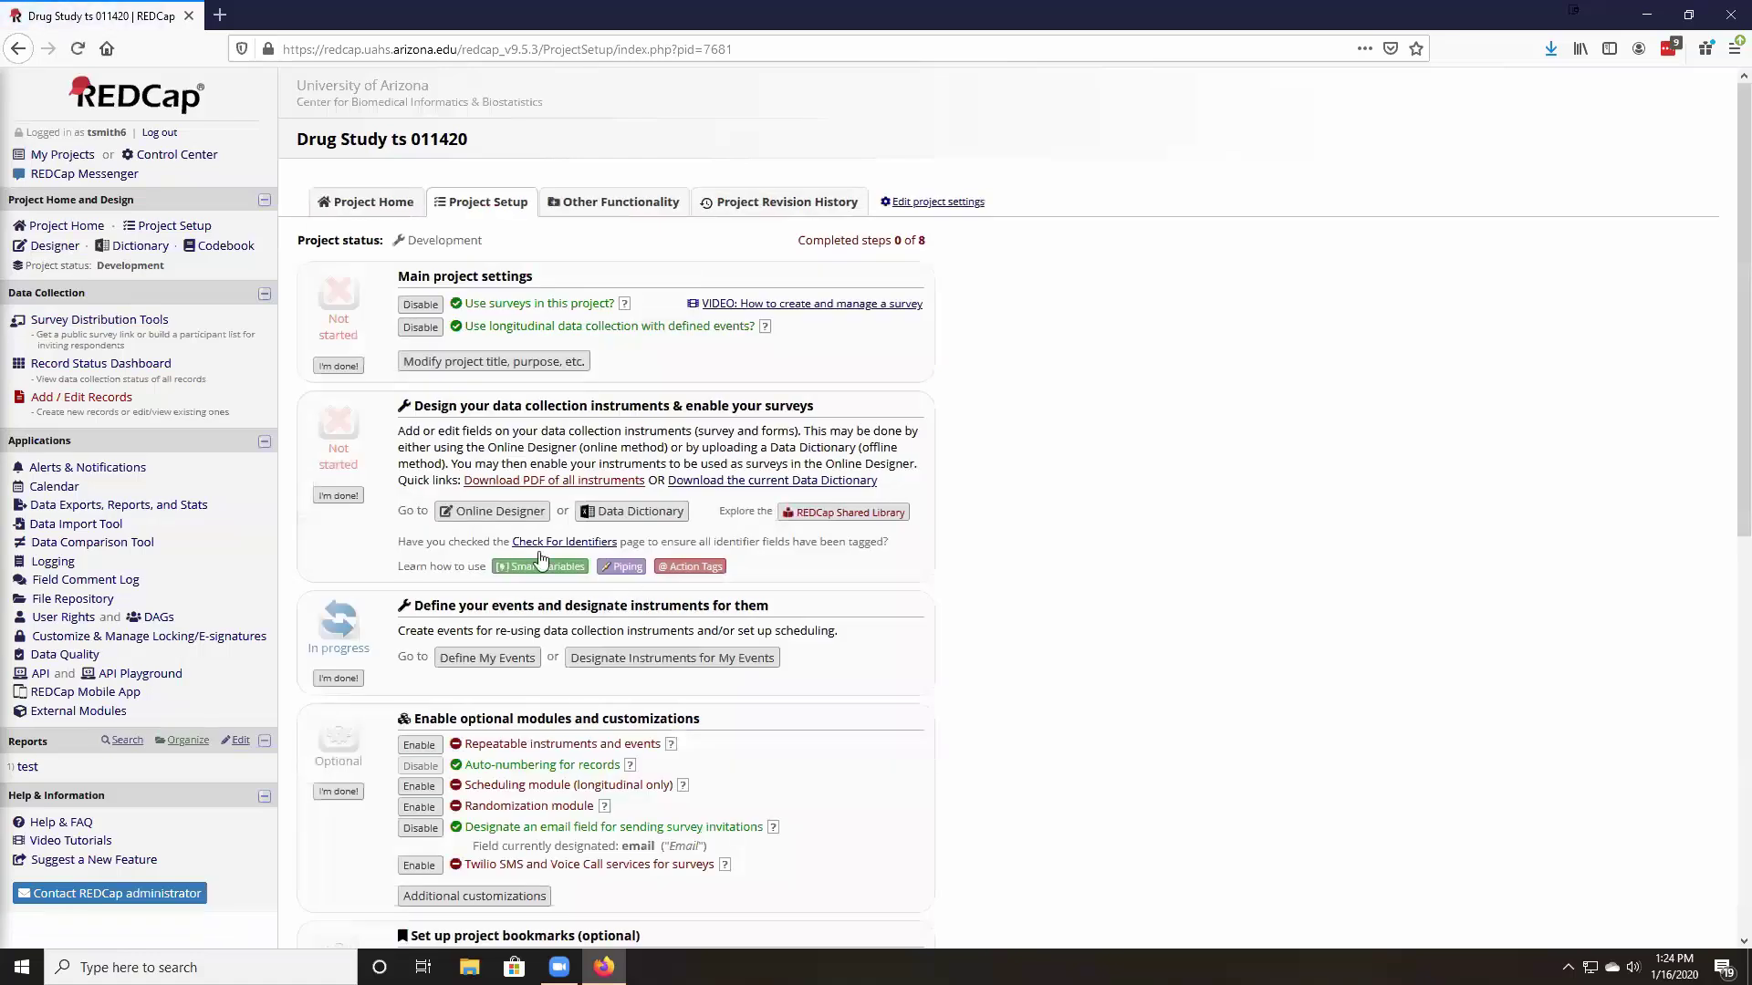
left_click(475, 896)
scroll(672, 650, "down", 6)
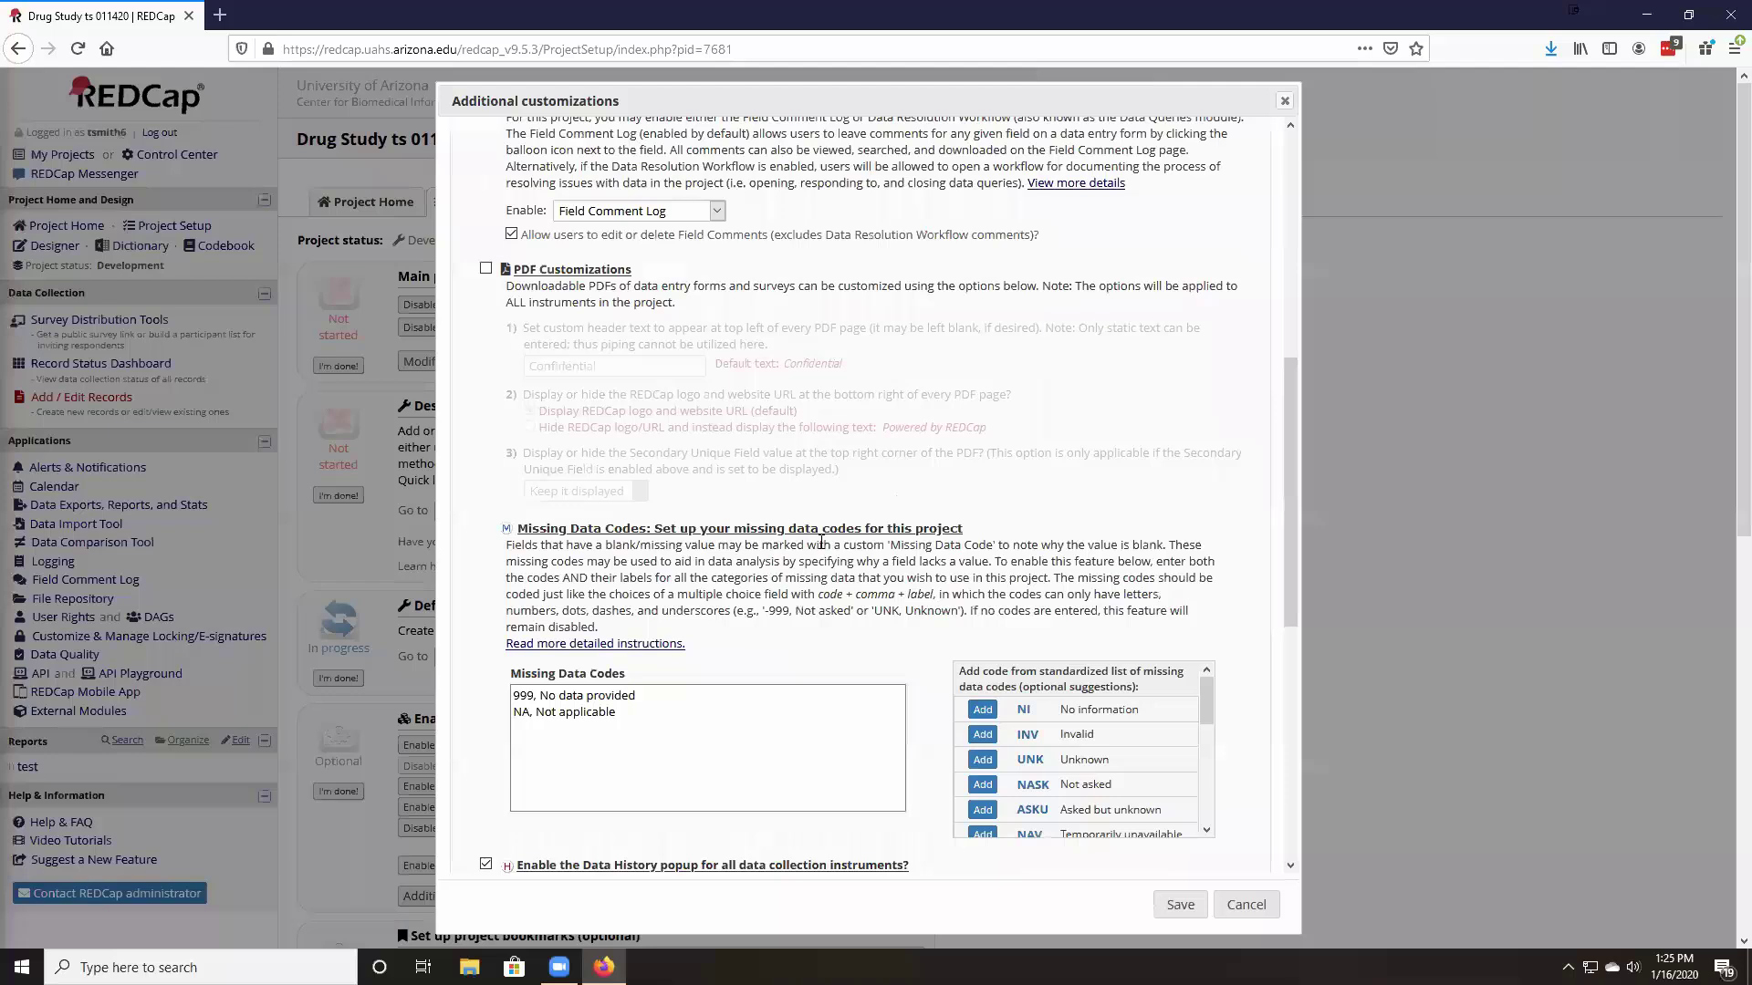
left_click(672, 645)
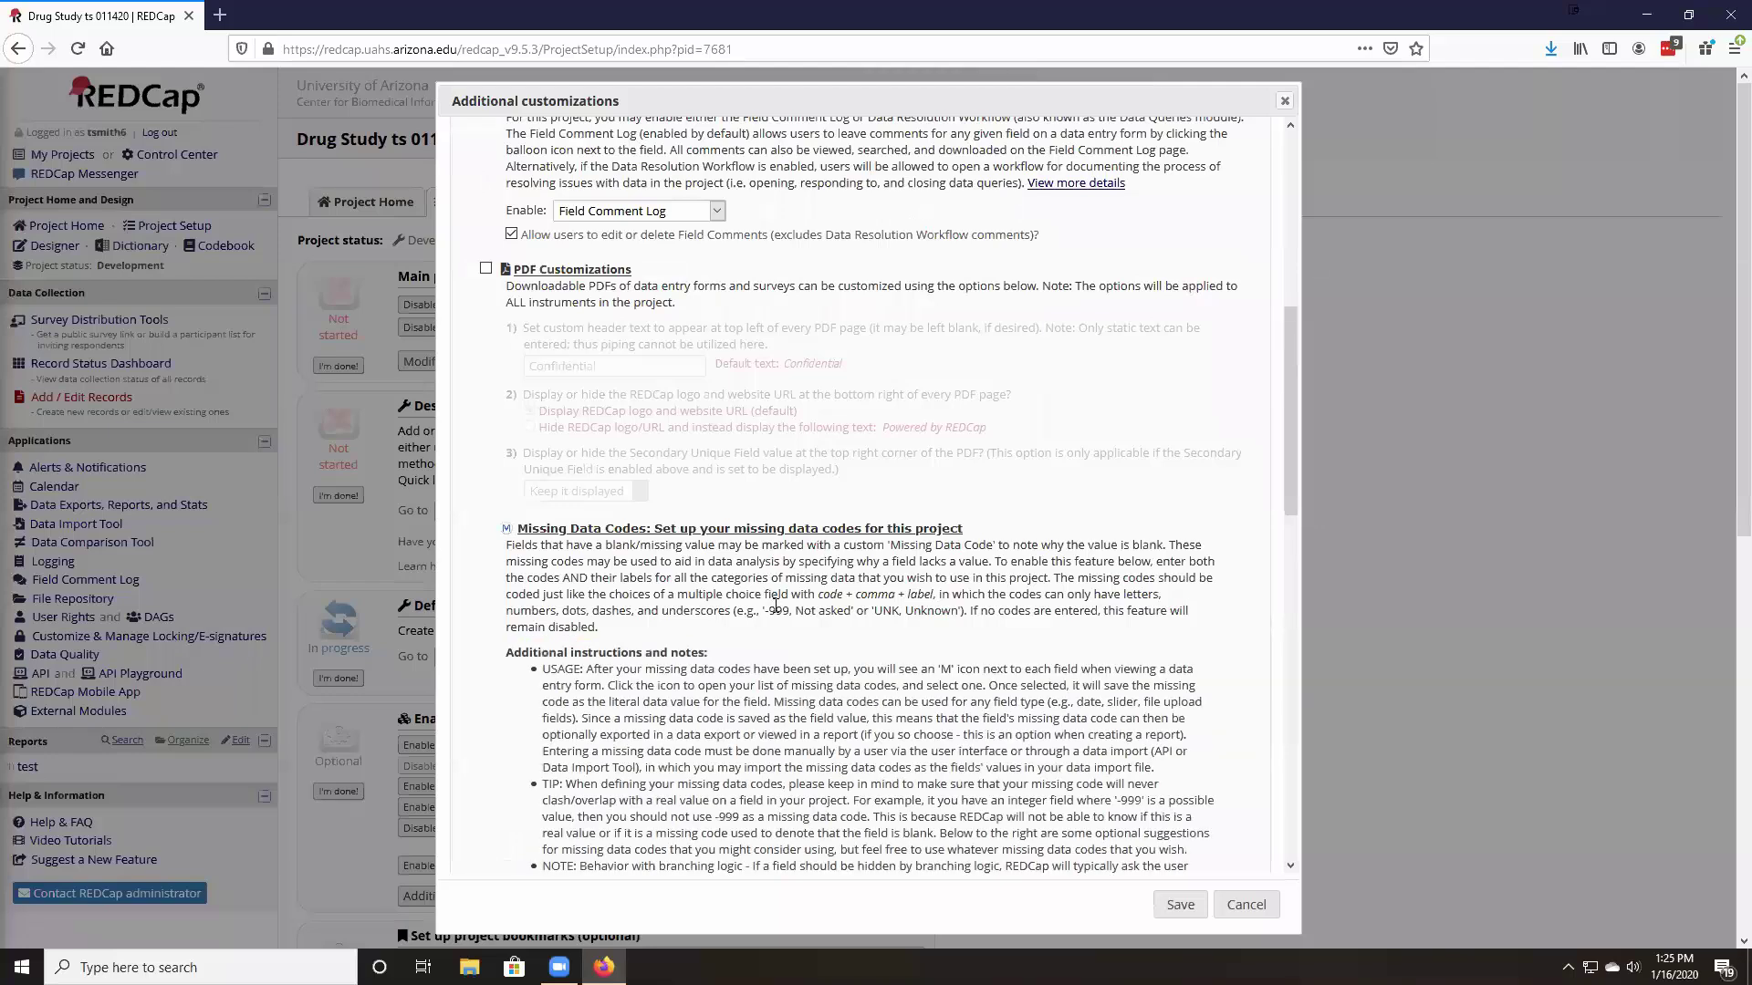
scroll(774, 604, "down", 3)
scroll(773, 604, "down", 3)
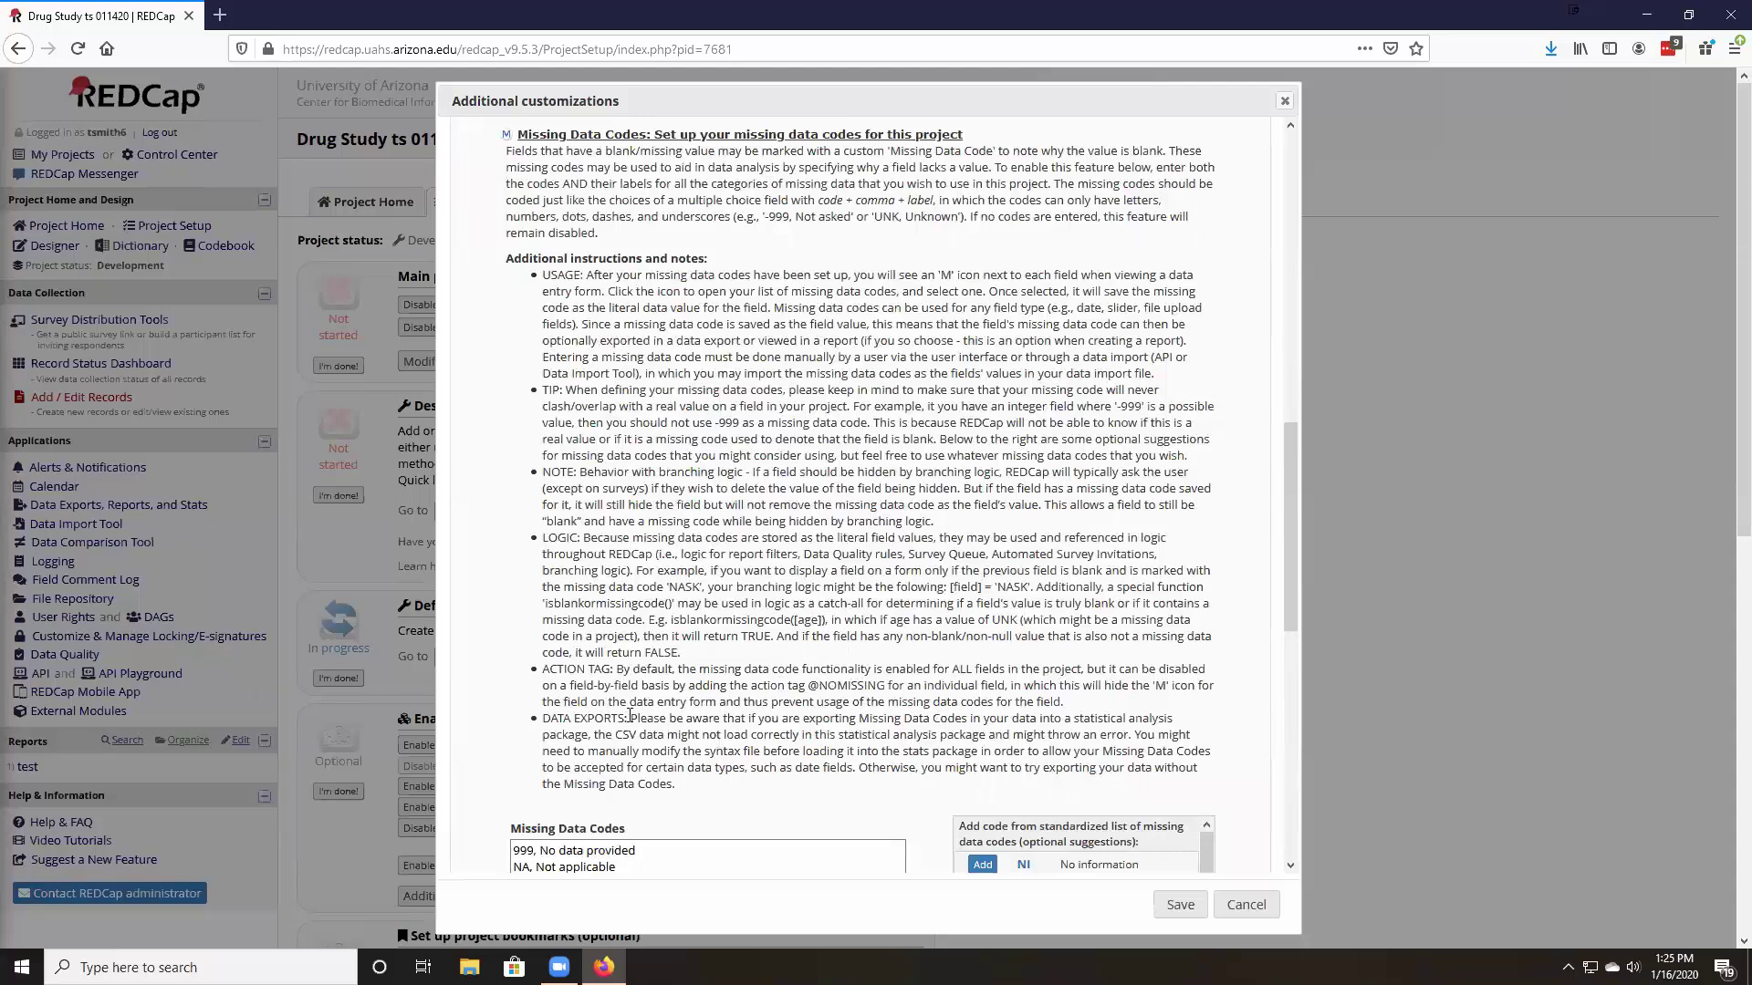
mouse_move(630, 718)
left_mouse_down()
mouse_move(676, 785)
mouse_move(633, 721)
left_mouse_up()
scroll(1048, 823, "down", 3)
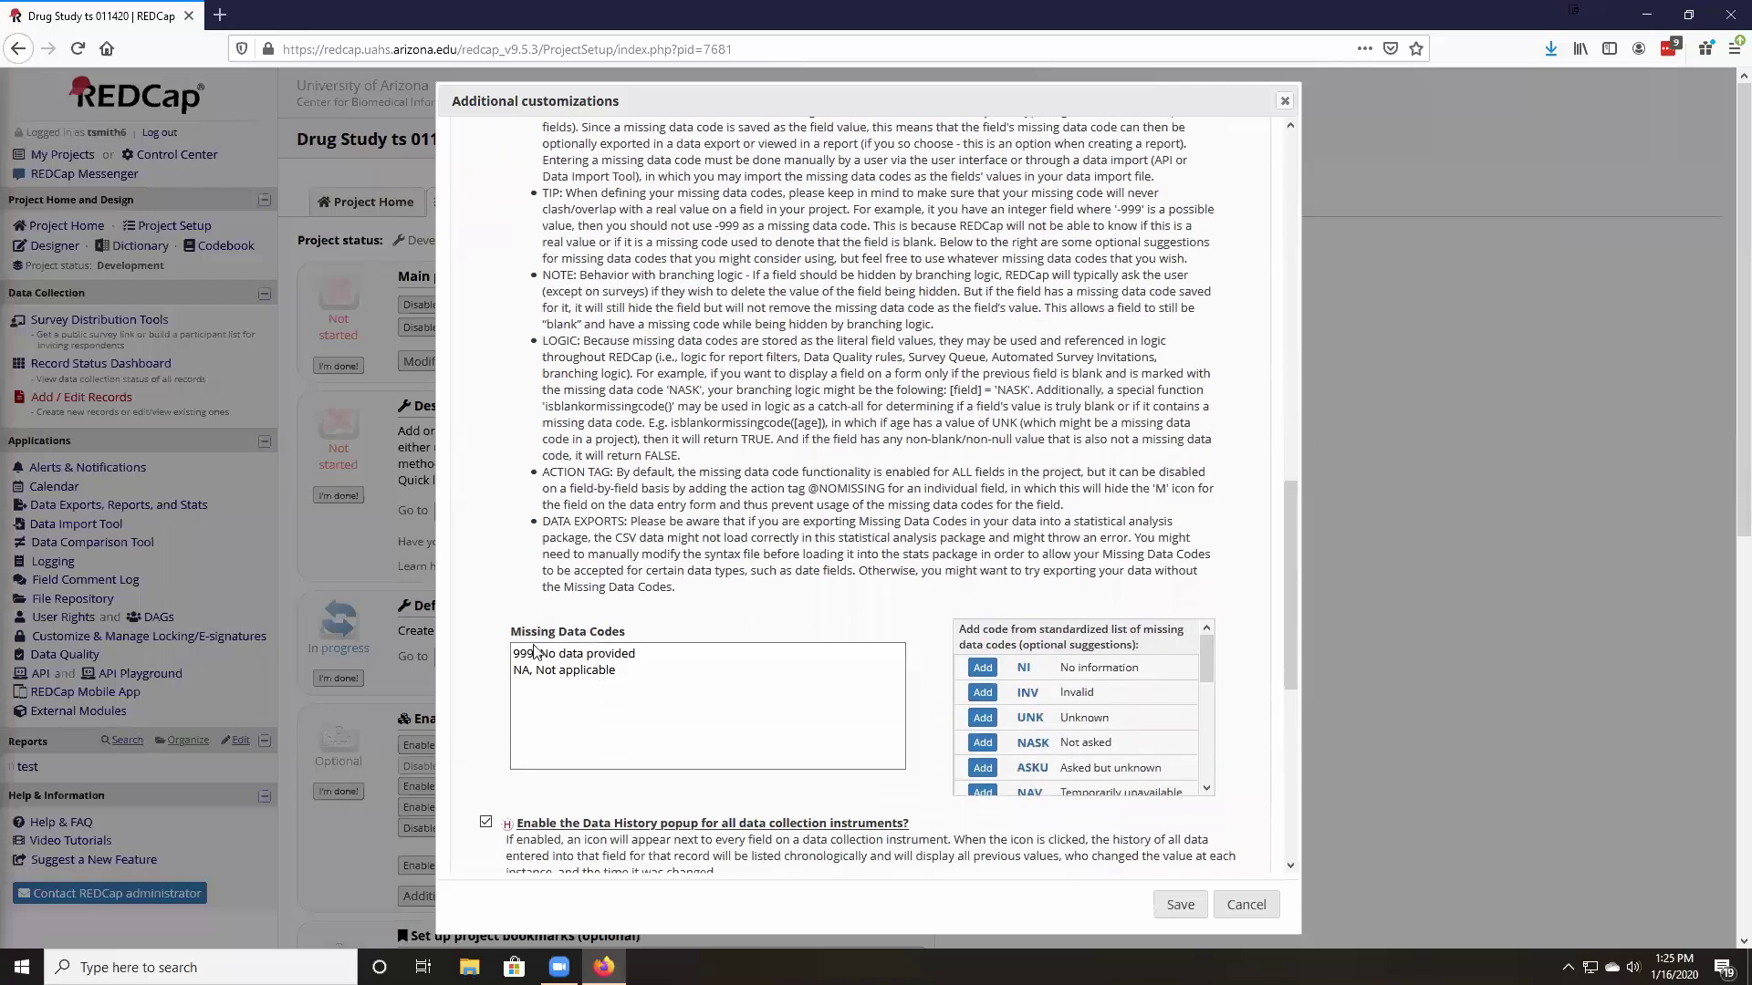
double_click(520, 669)
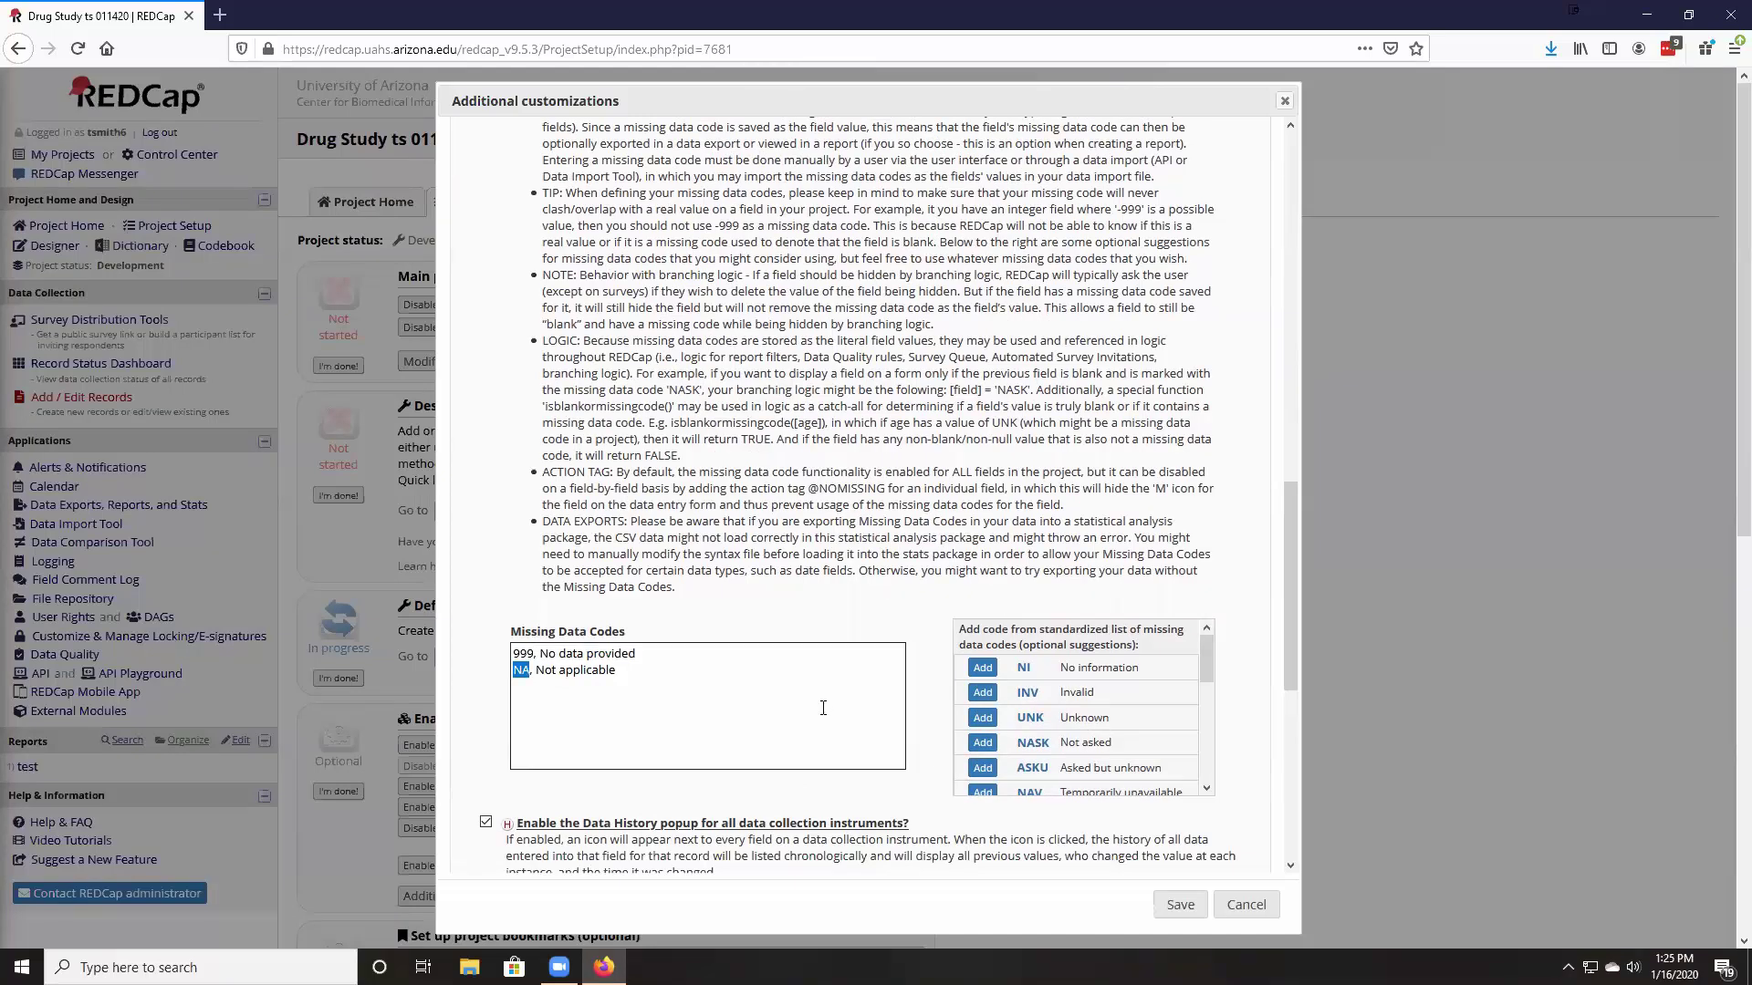
scroll(823, 708, "up", 1)
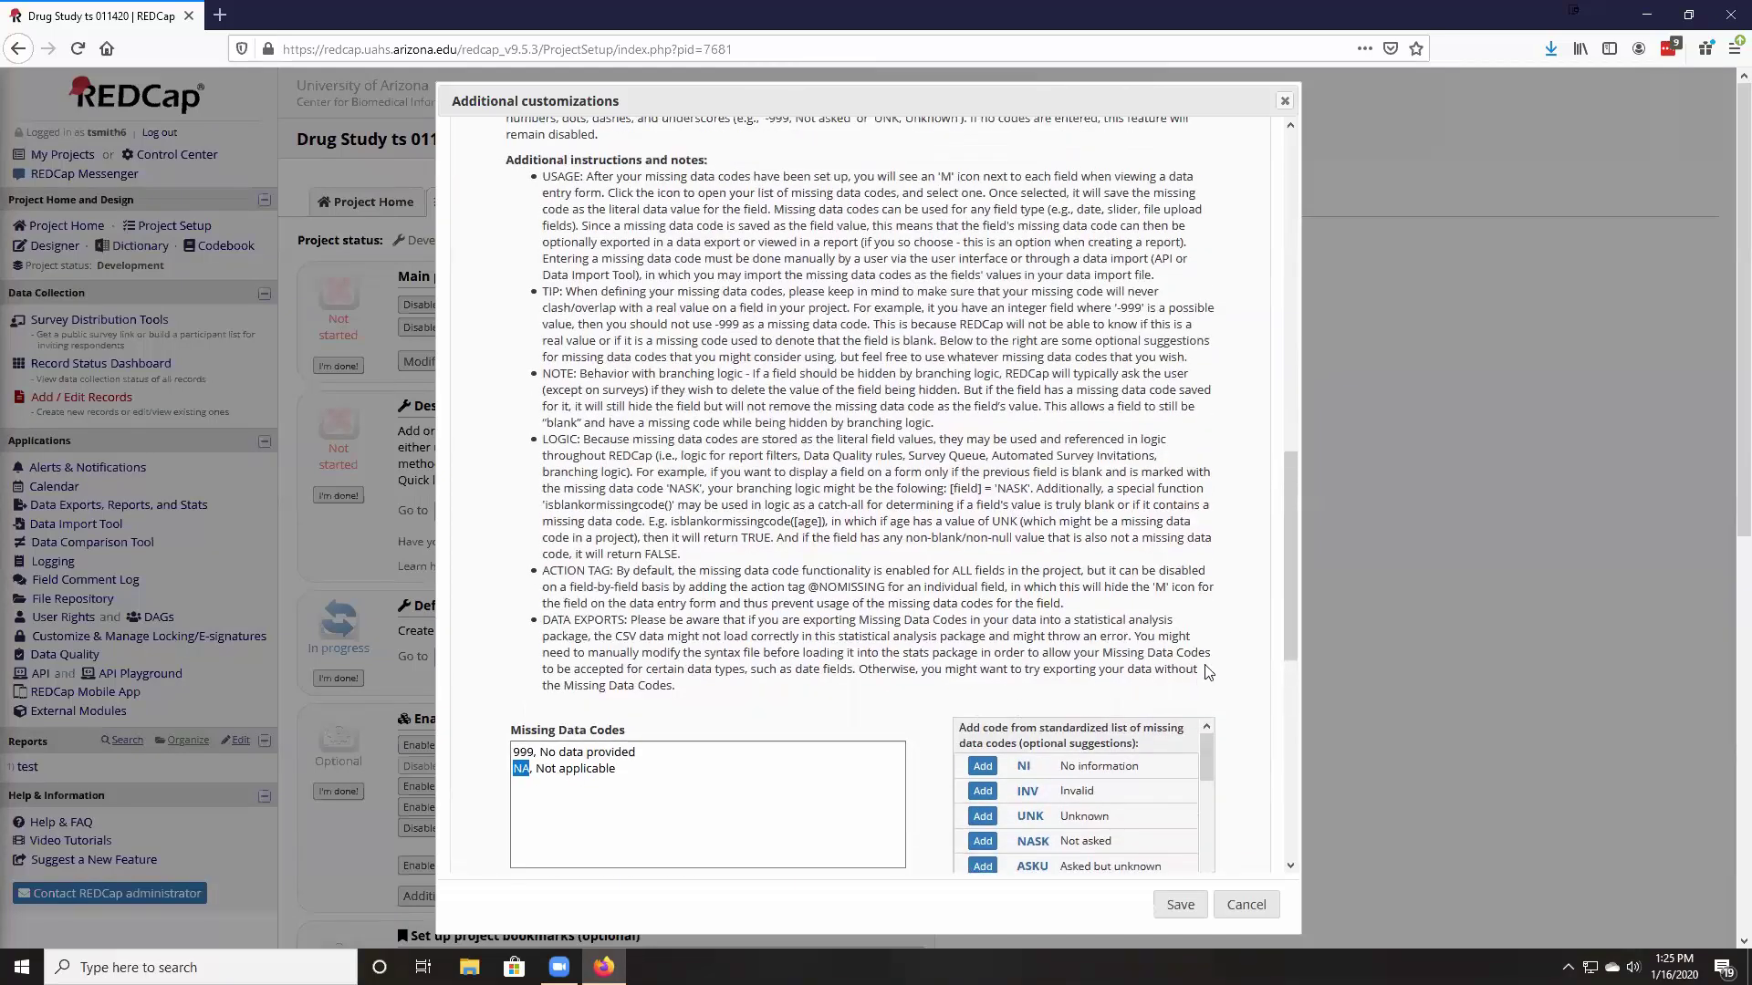
scroll(933, 636, "up", 1)
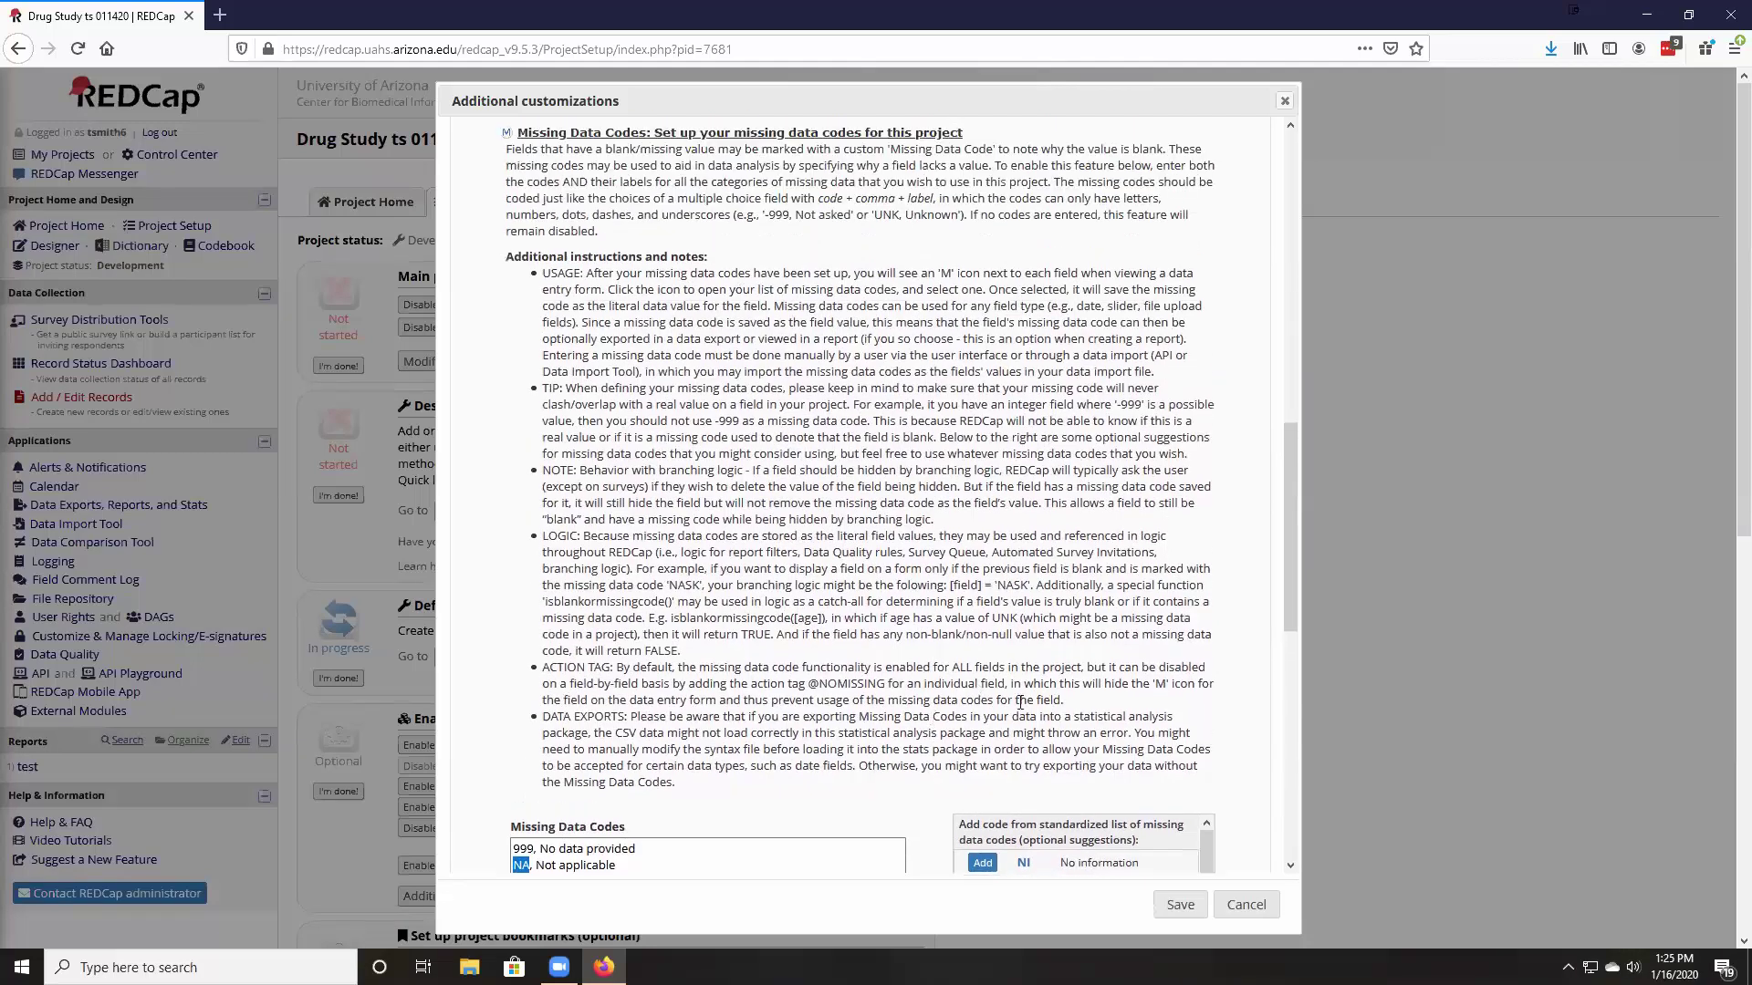
left_click_drag(890, 767, 940, 774)
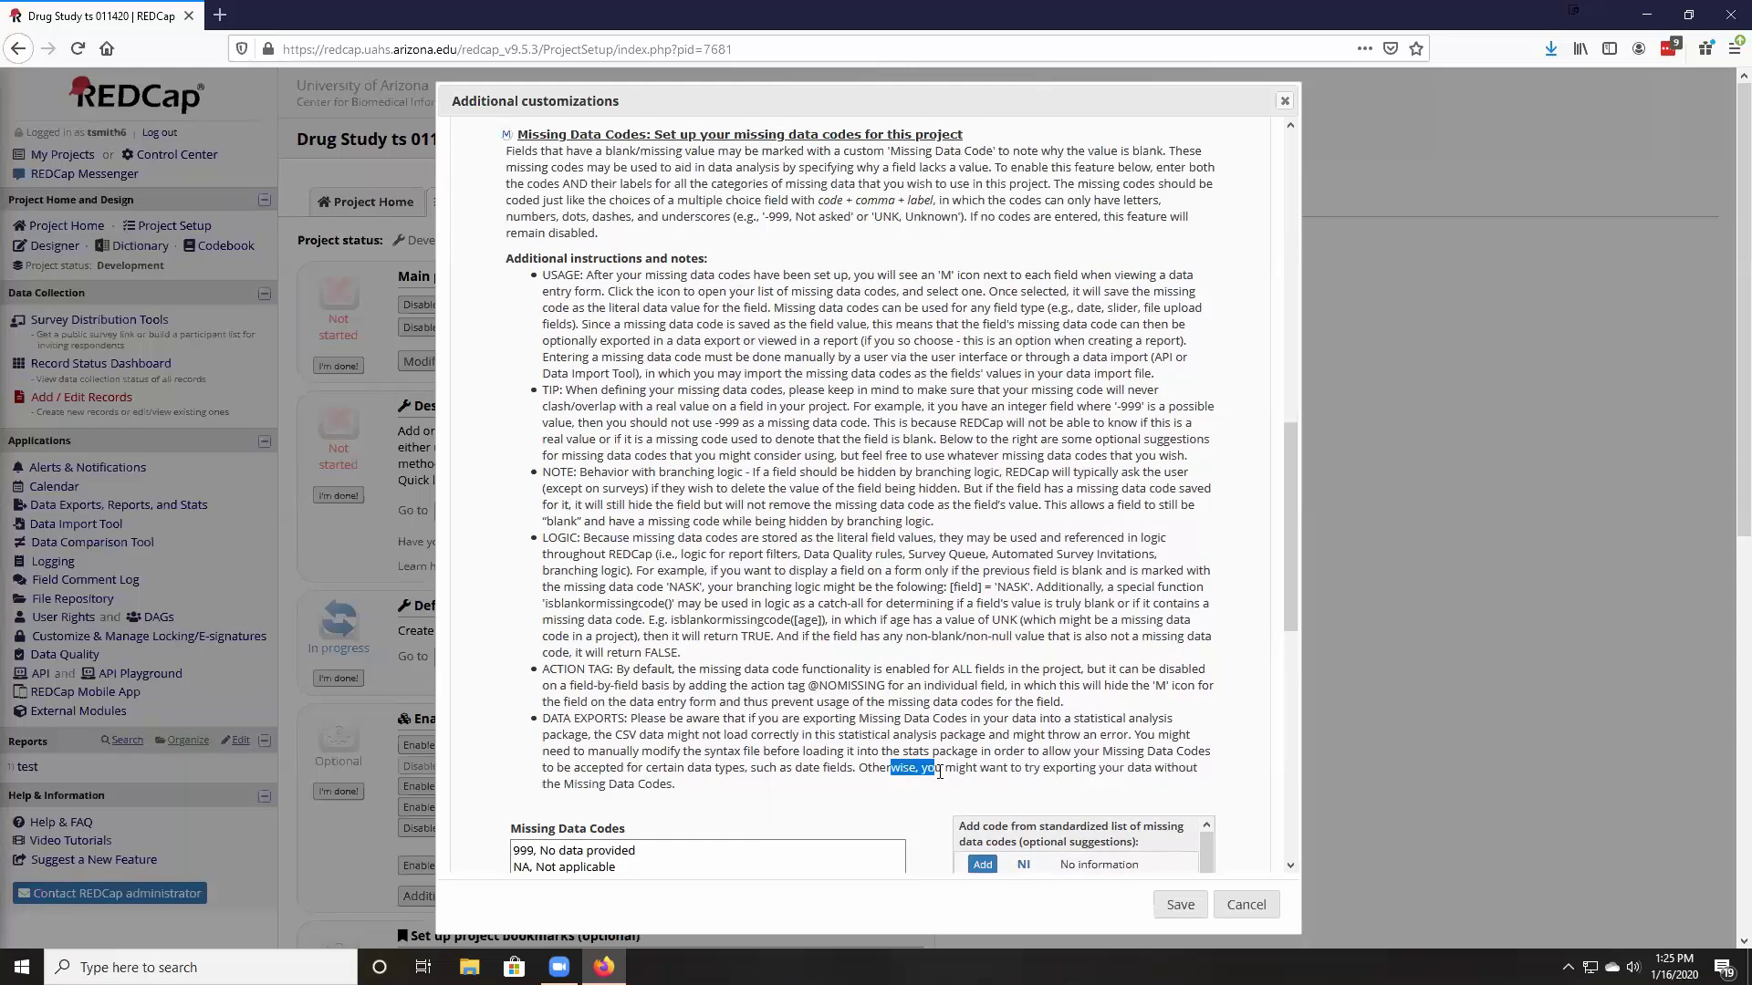
scroll(936, 762, "up", 1)
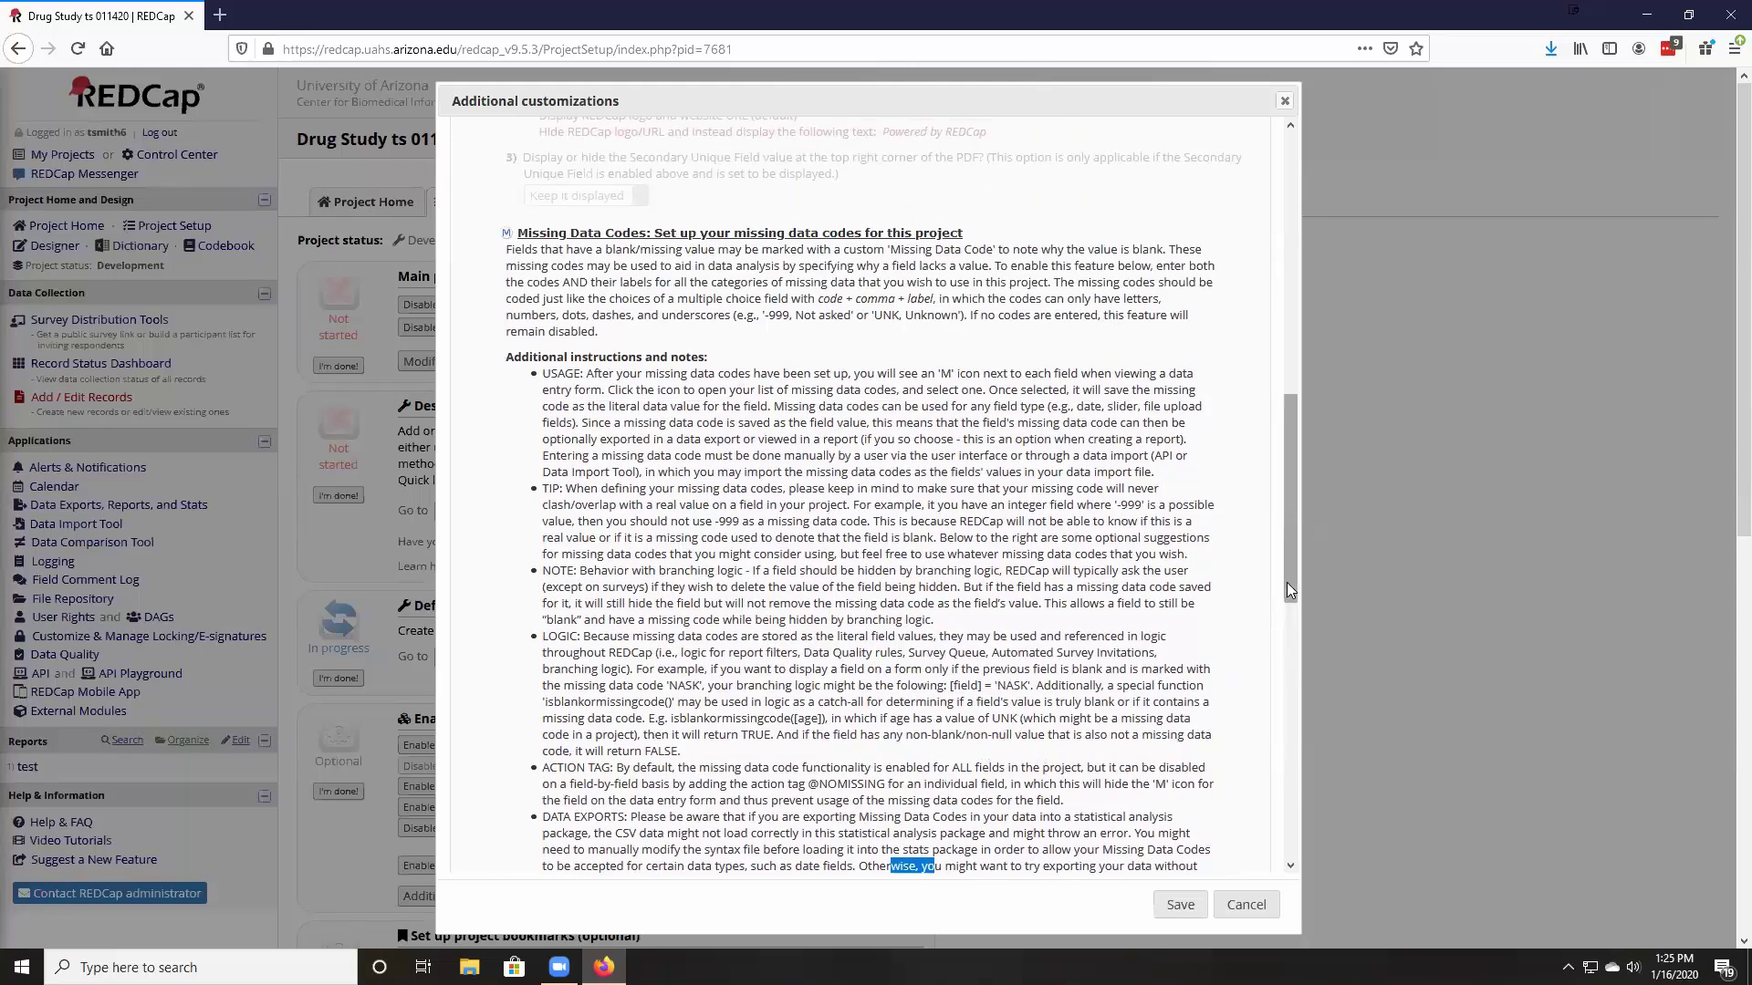
left_click_drag(1287, 582, 1291, 615)
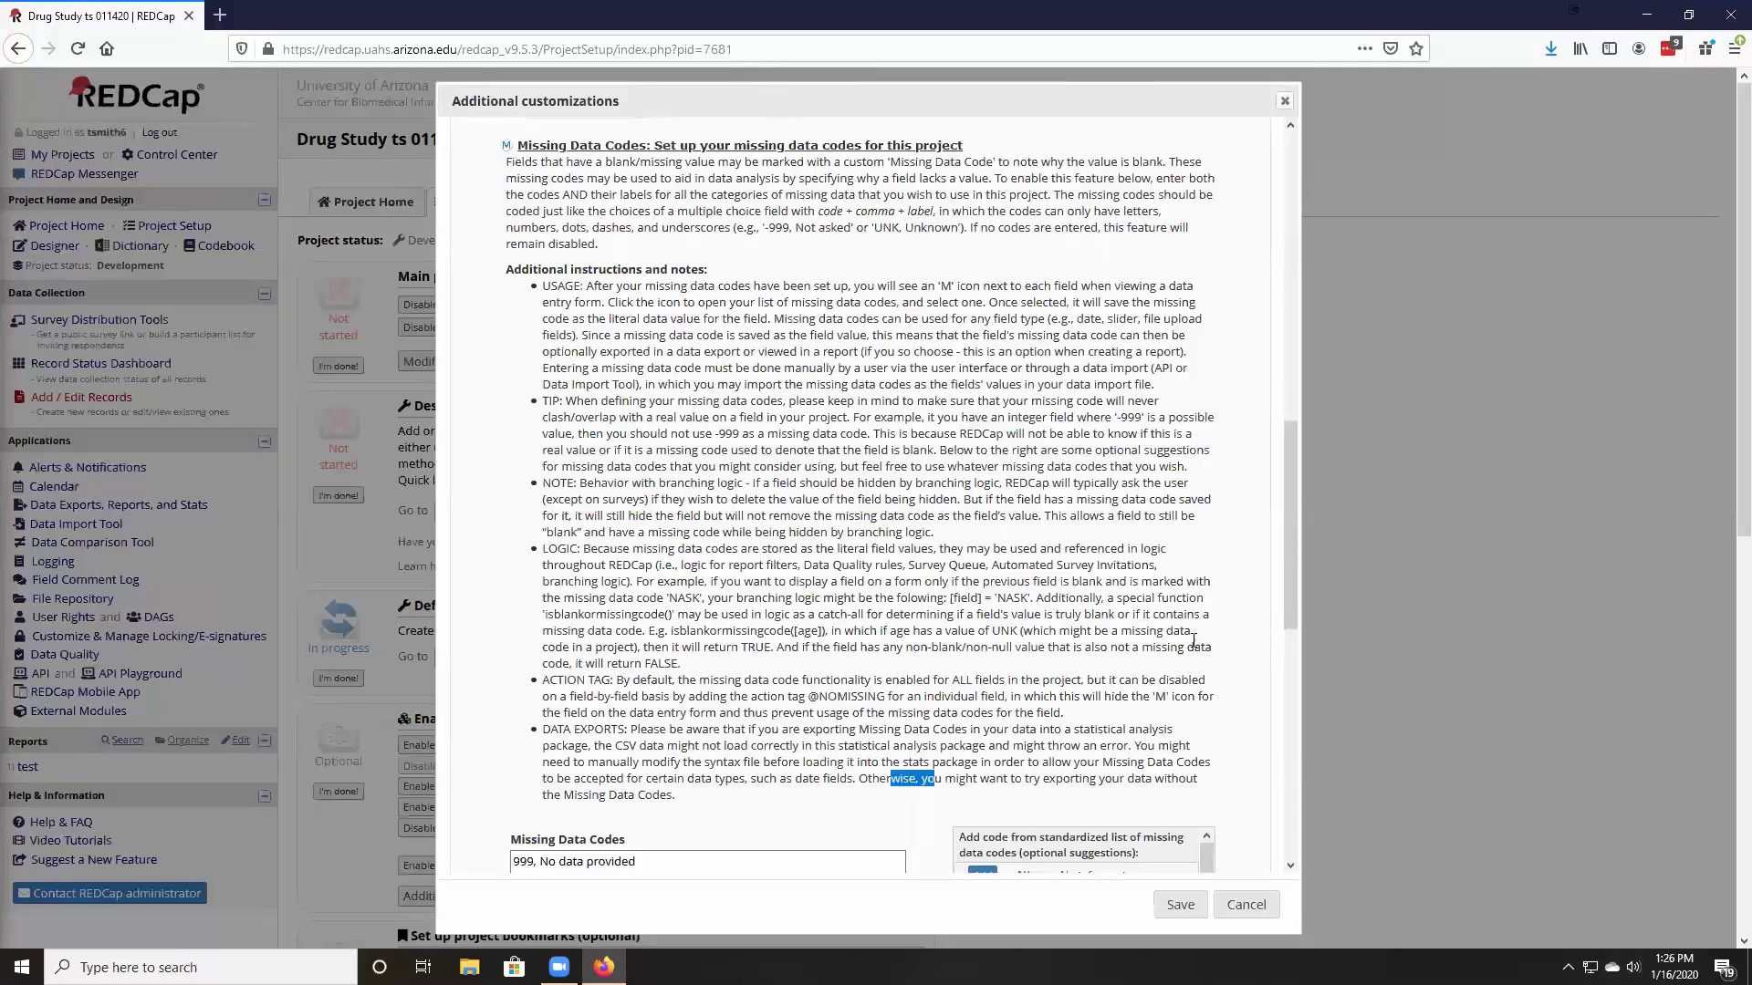
left_click(895, 750)
scroll(712, 759, "down", 2)
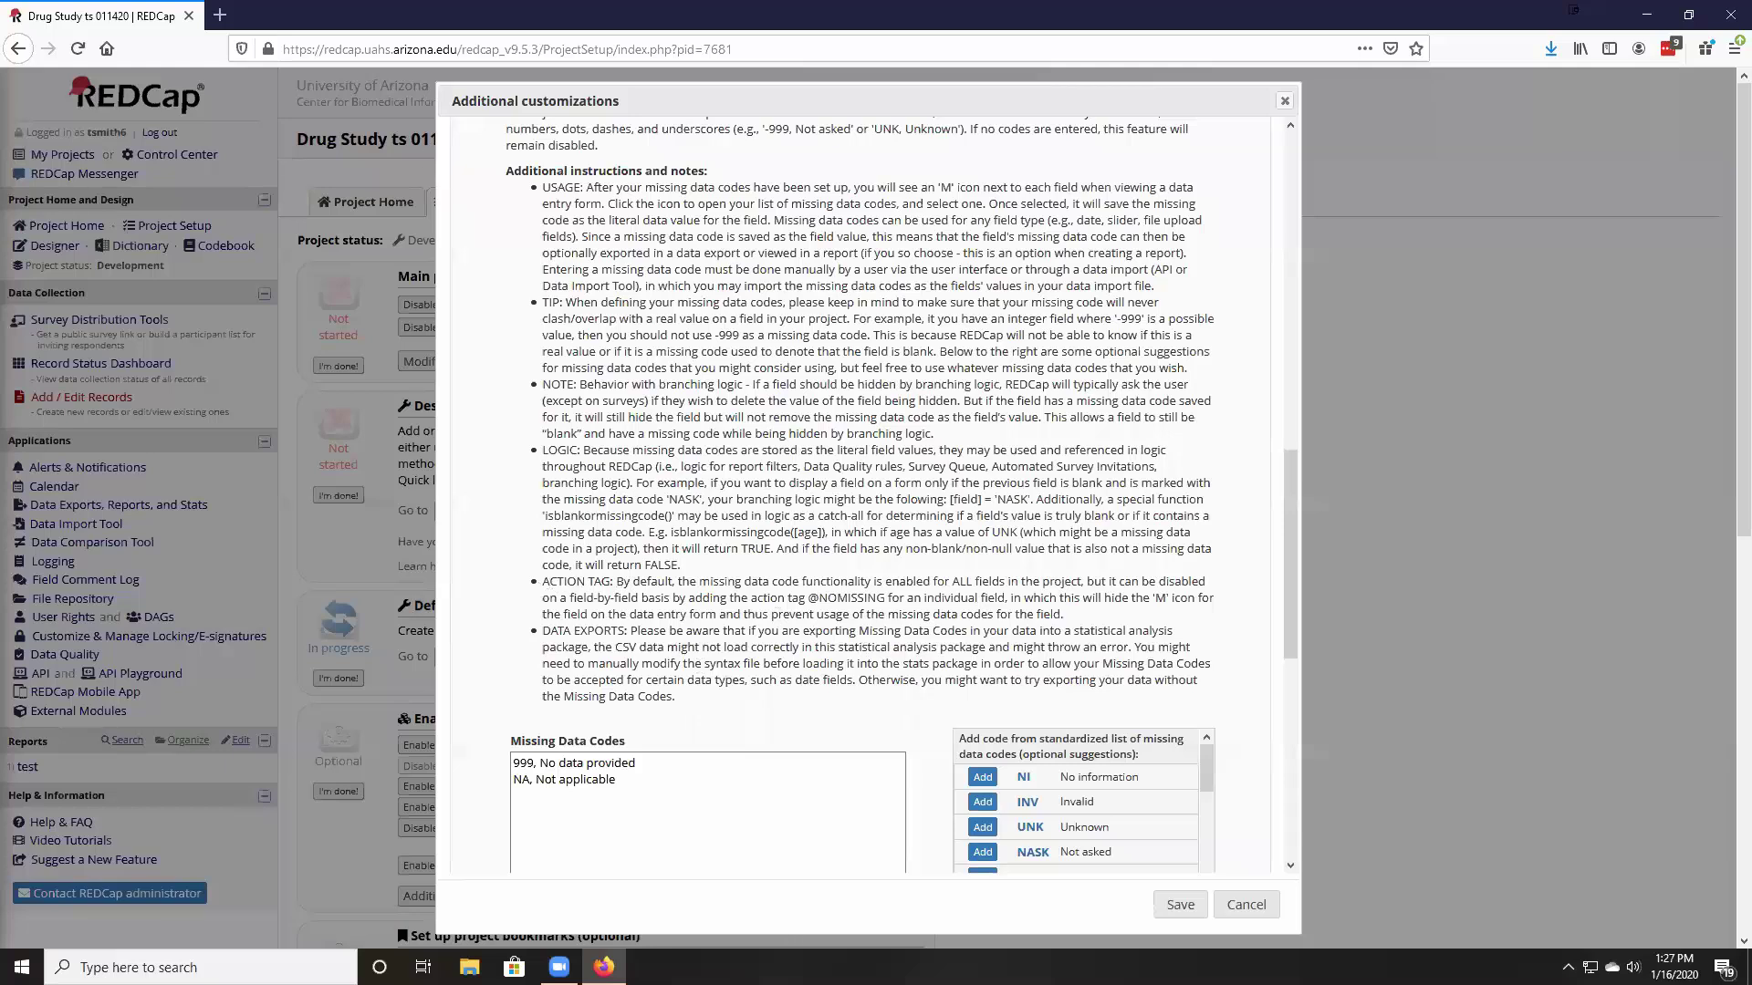
scroll(941, 809, "up", 2)
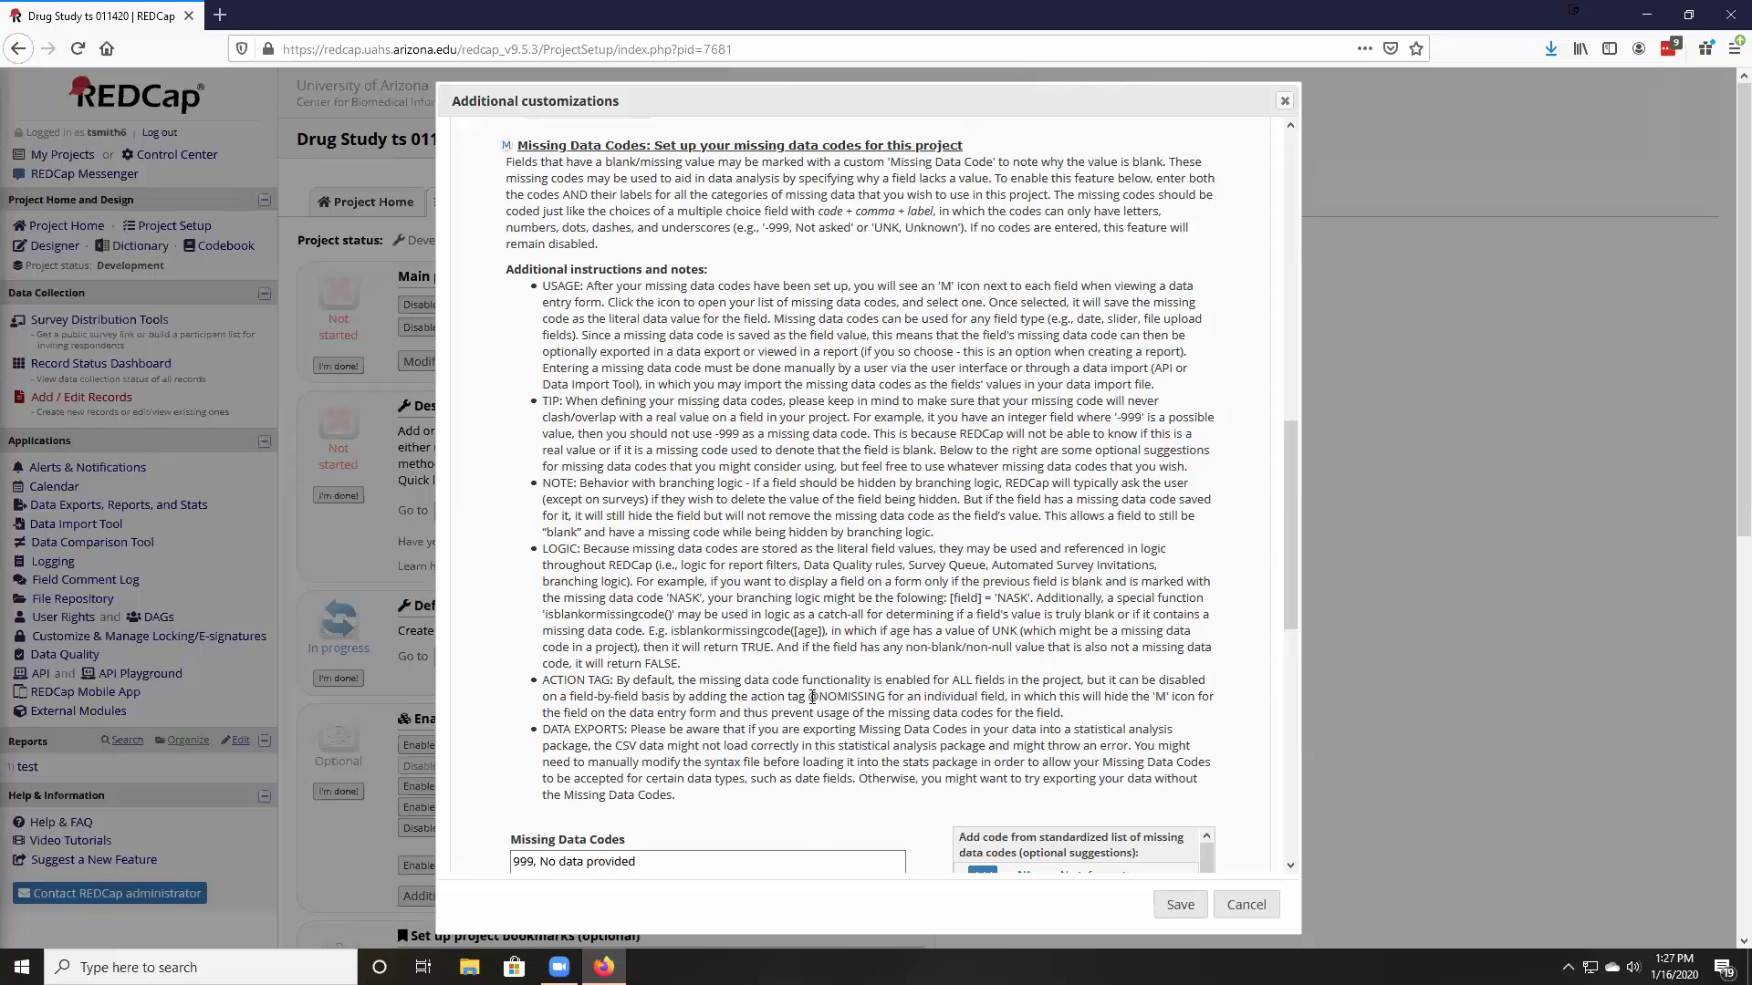
left_click_drag(818, 698, 884, 698)
left_click(1285, 100)
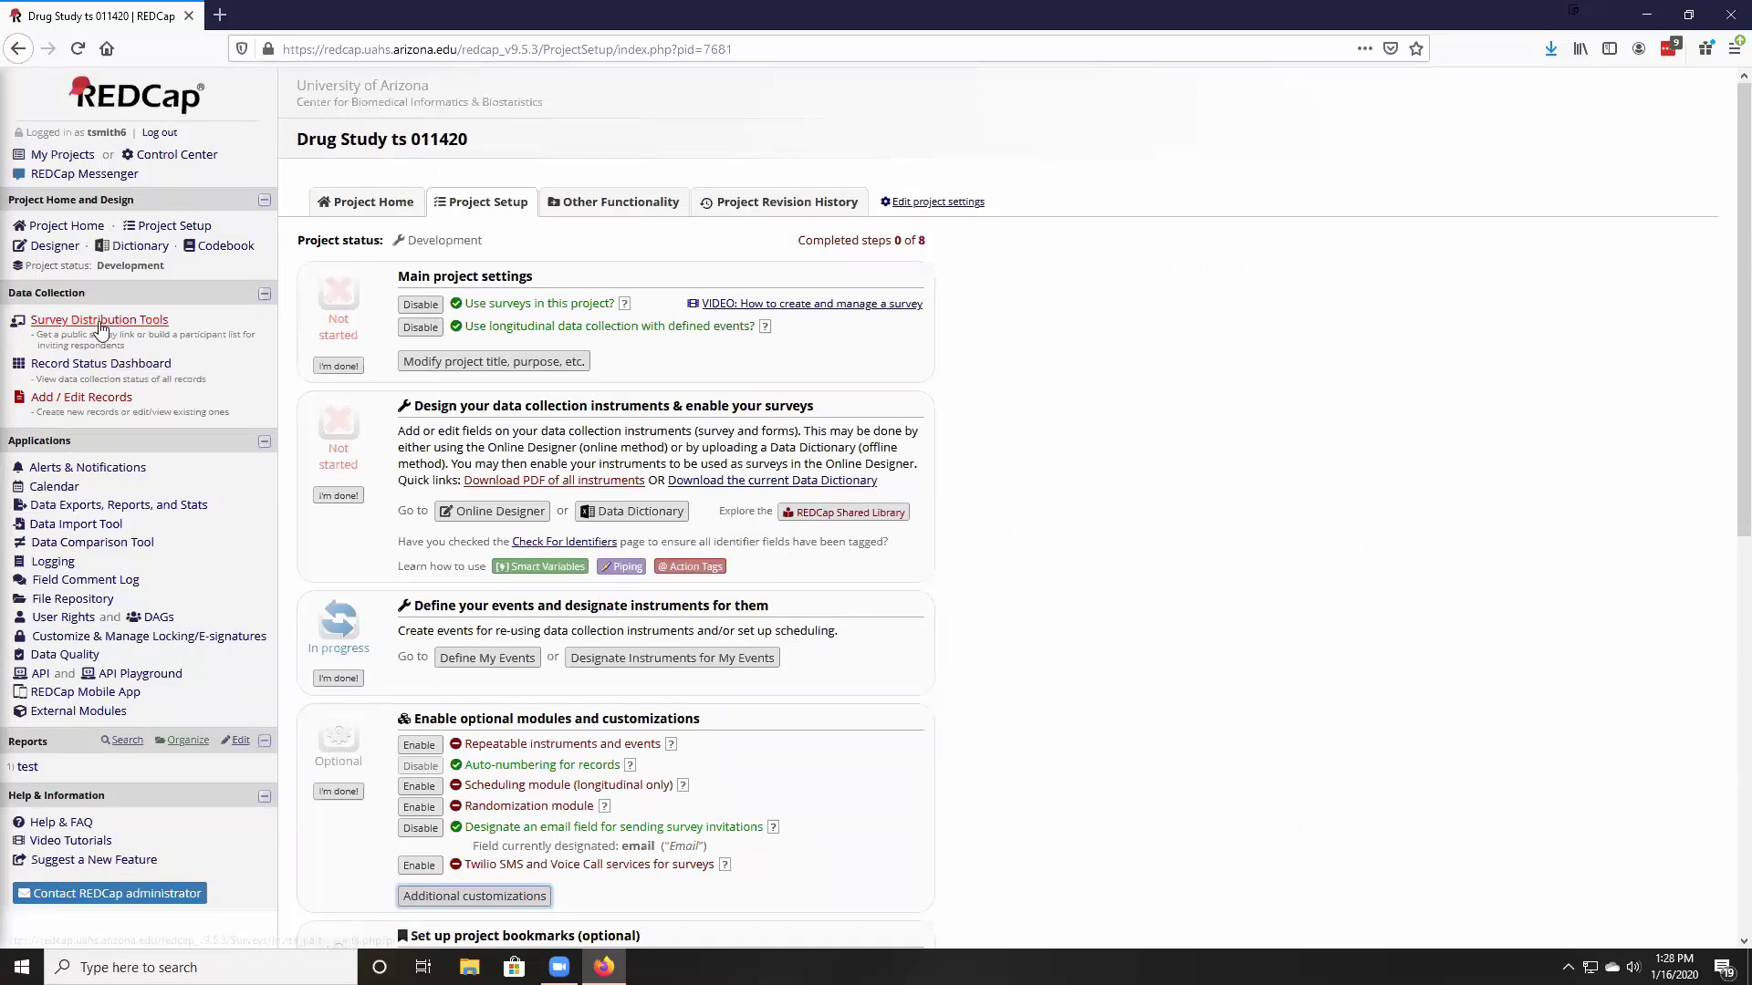
Step: Open the first subject's Screening Form through the Record Status Dashboard and view the Ethnicity field's comment log without adding a comment
left_click(100, 363)
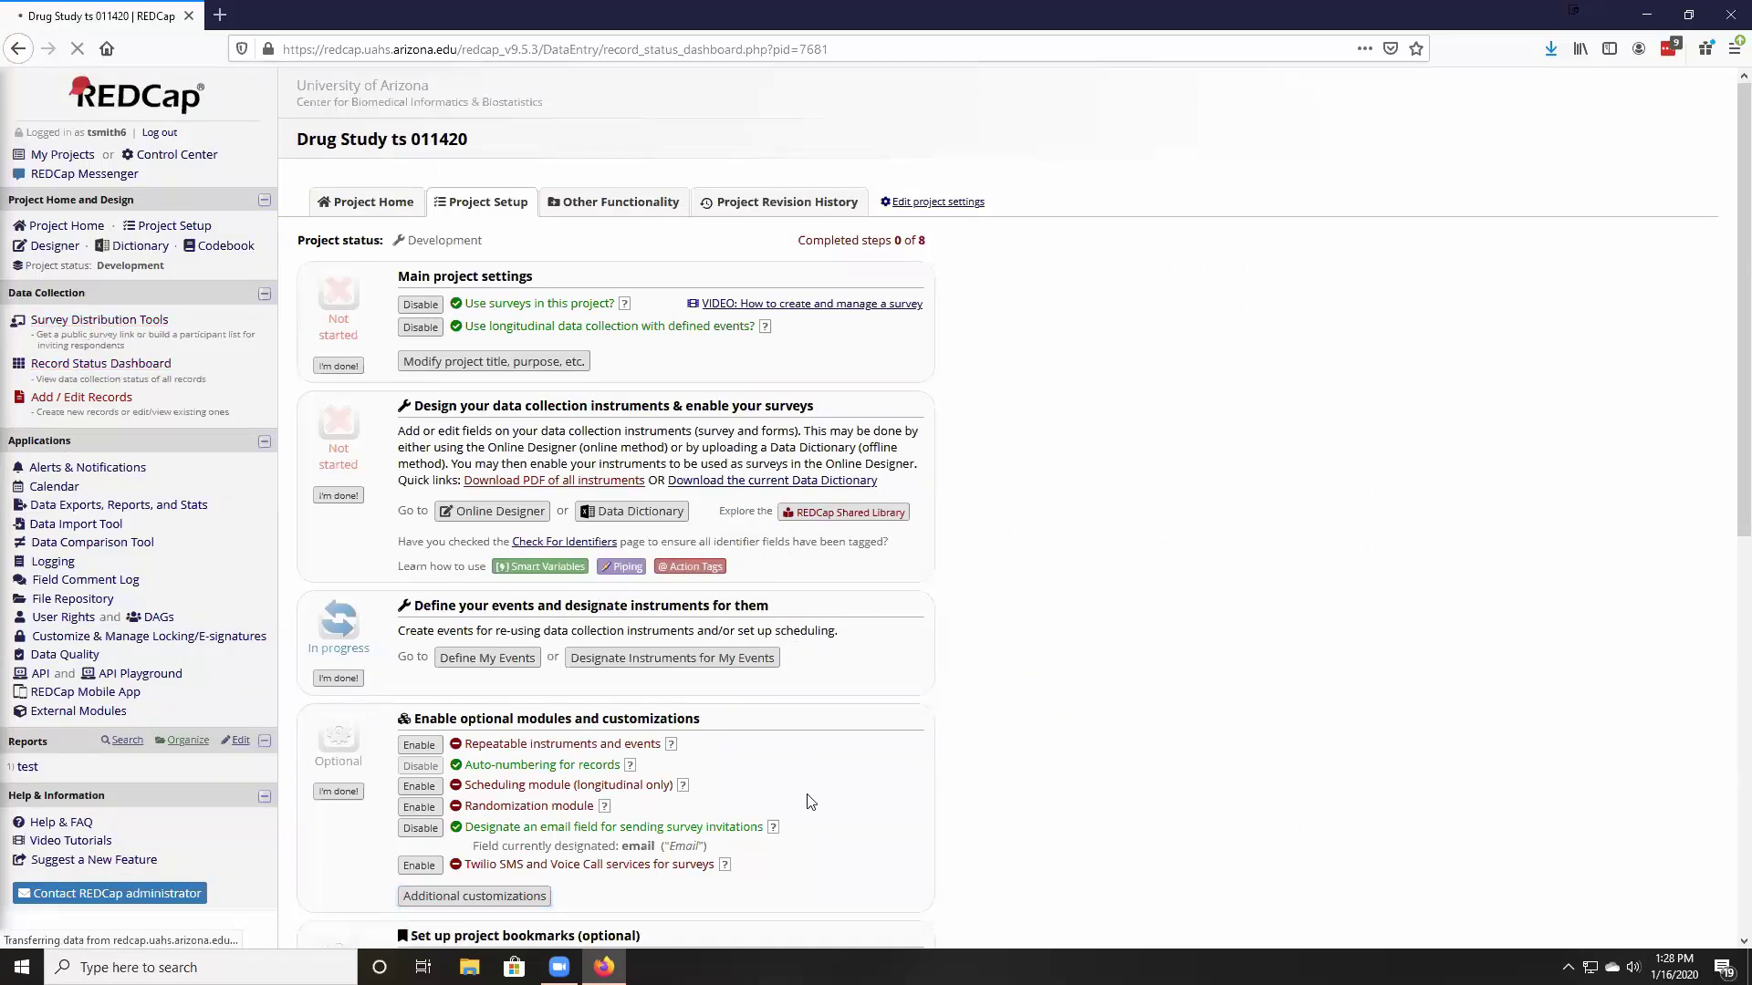
left_click(419, 654)
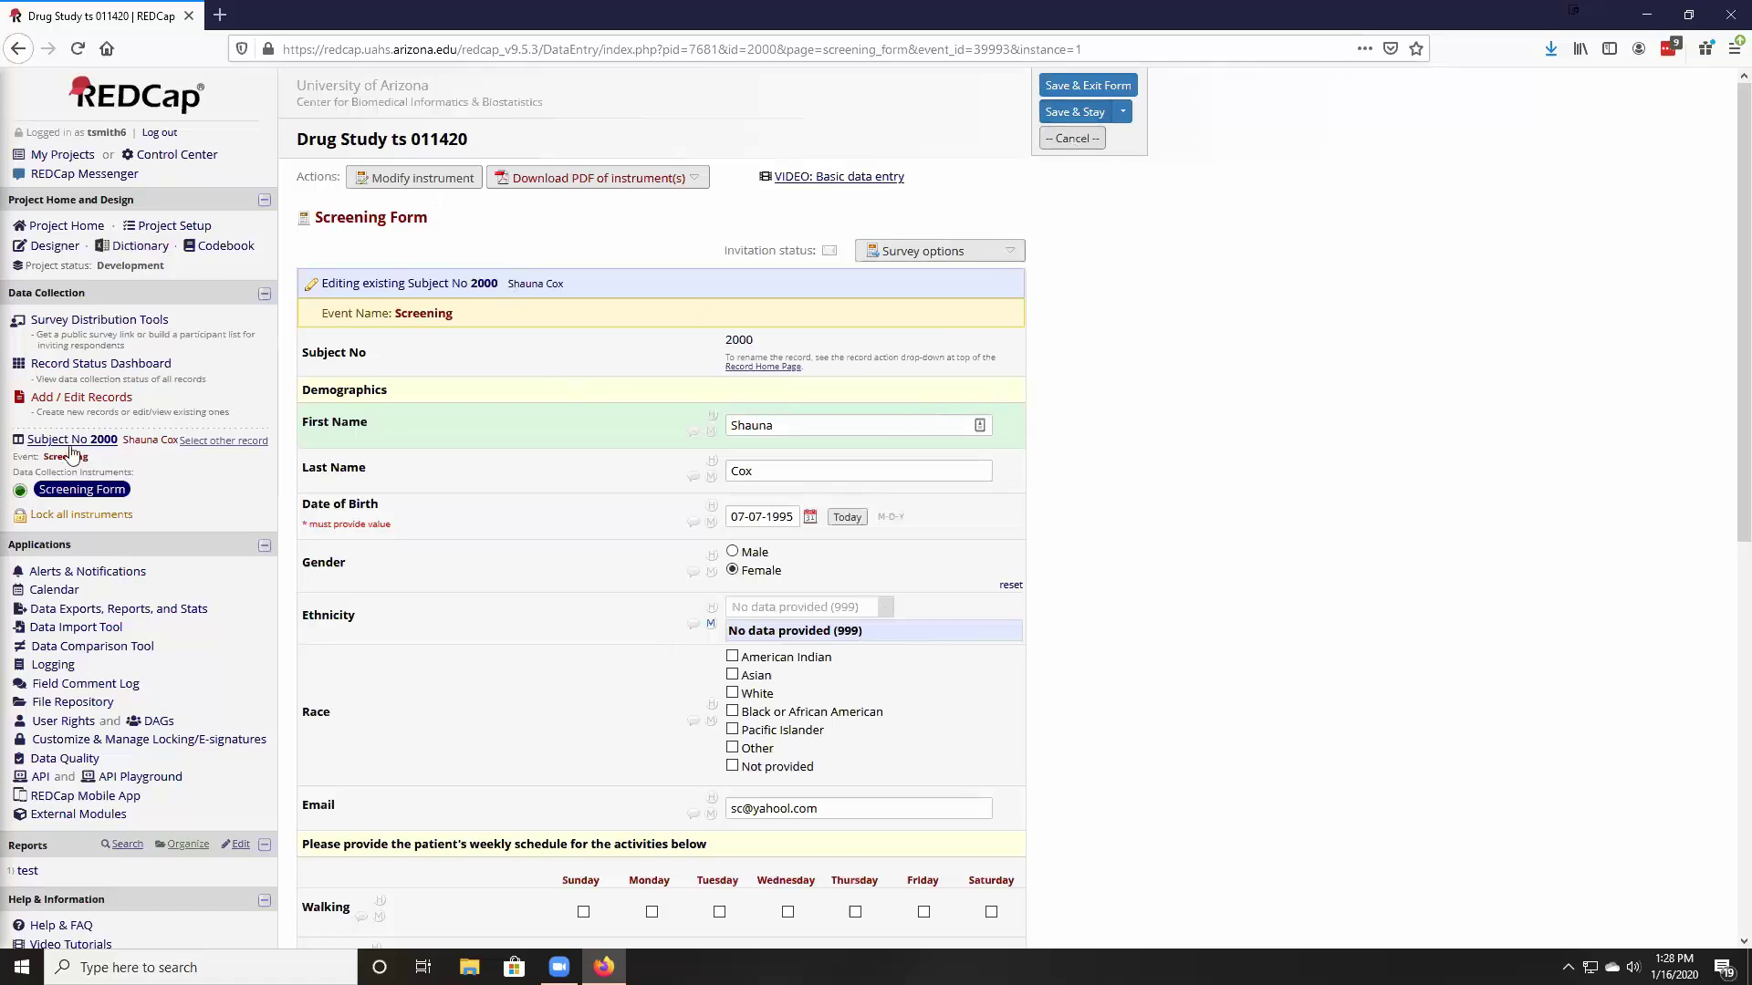
left_click(1074, 138)
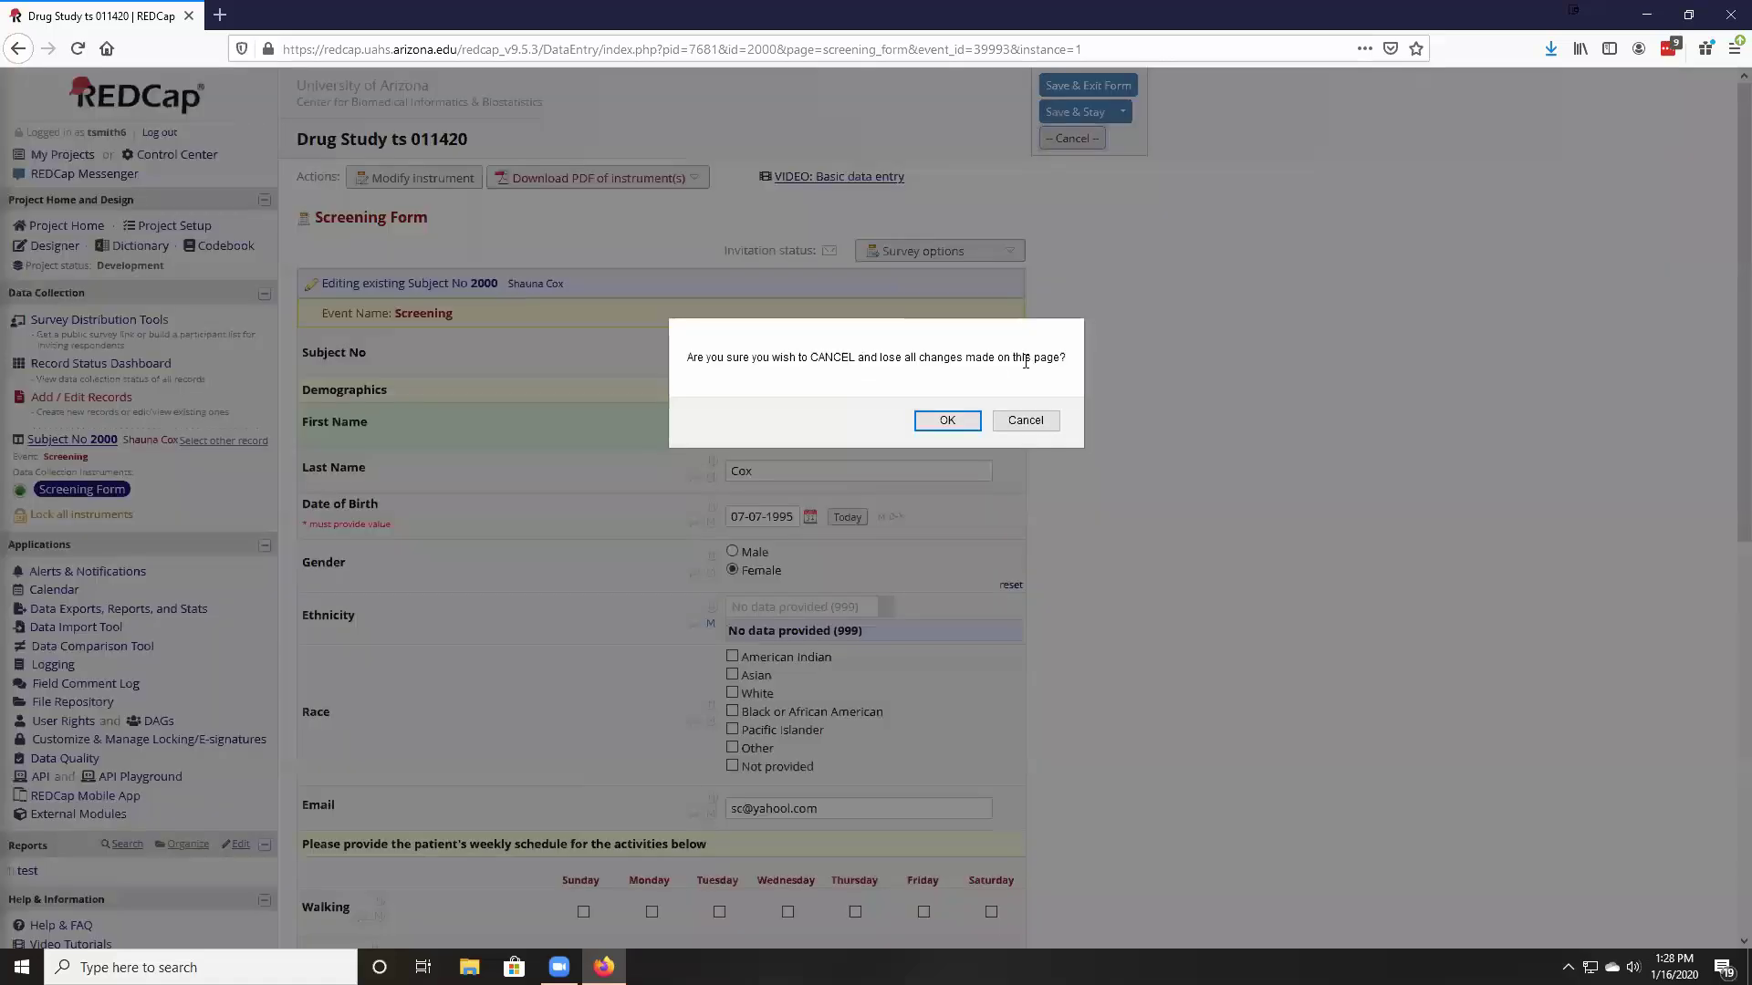
left_click(960, 424)
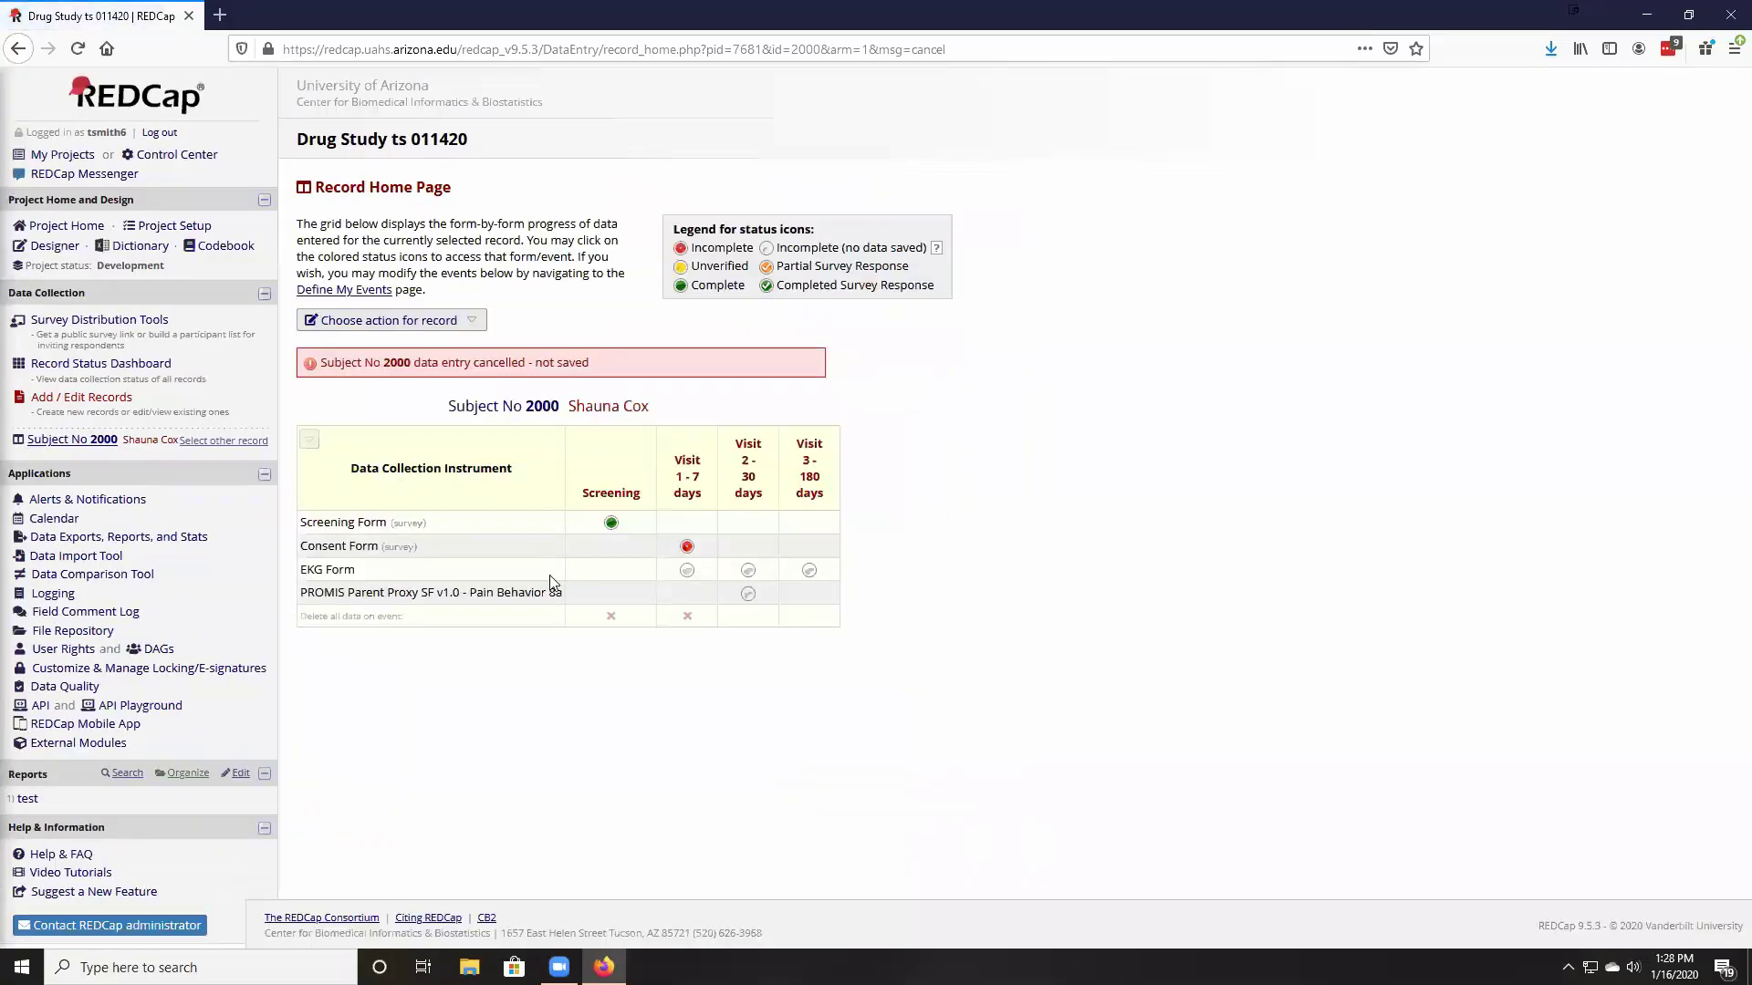
left_click(610, 526)
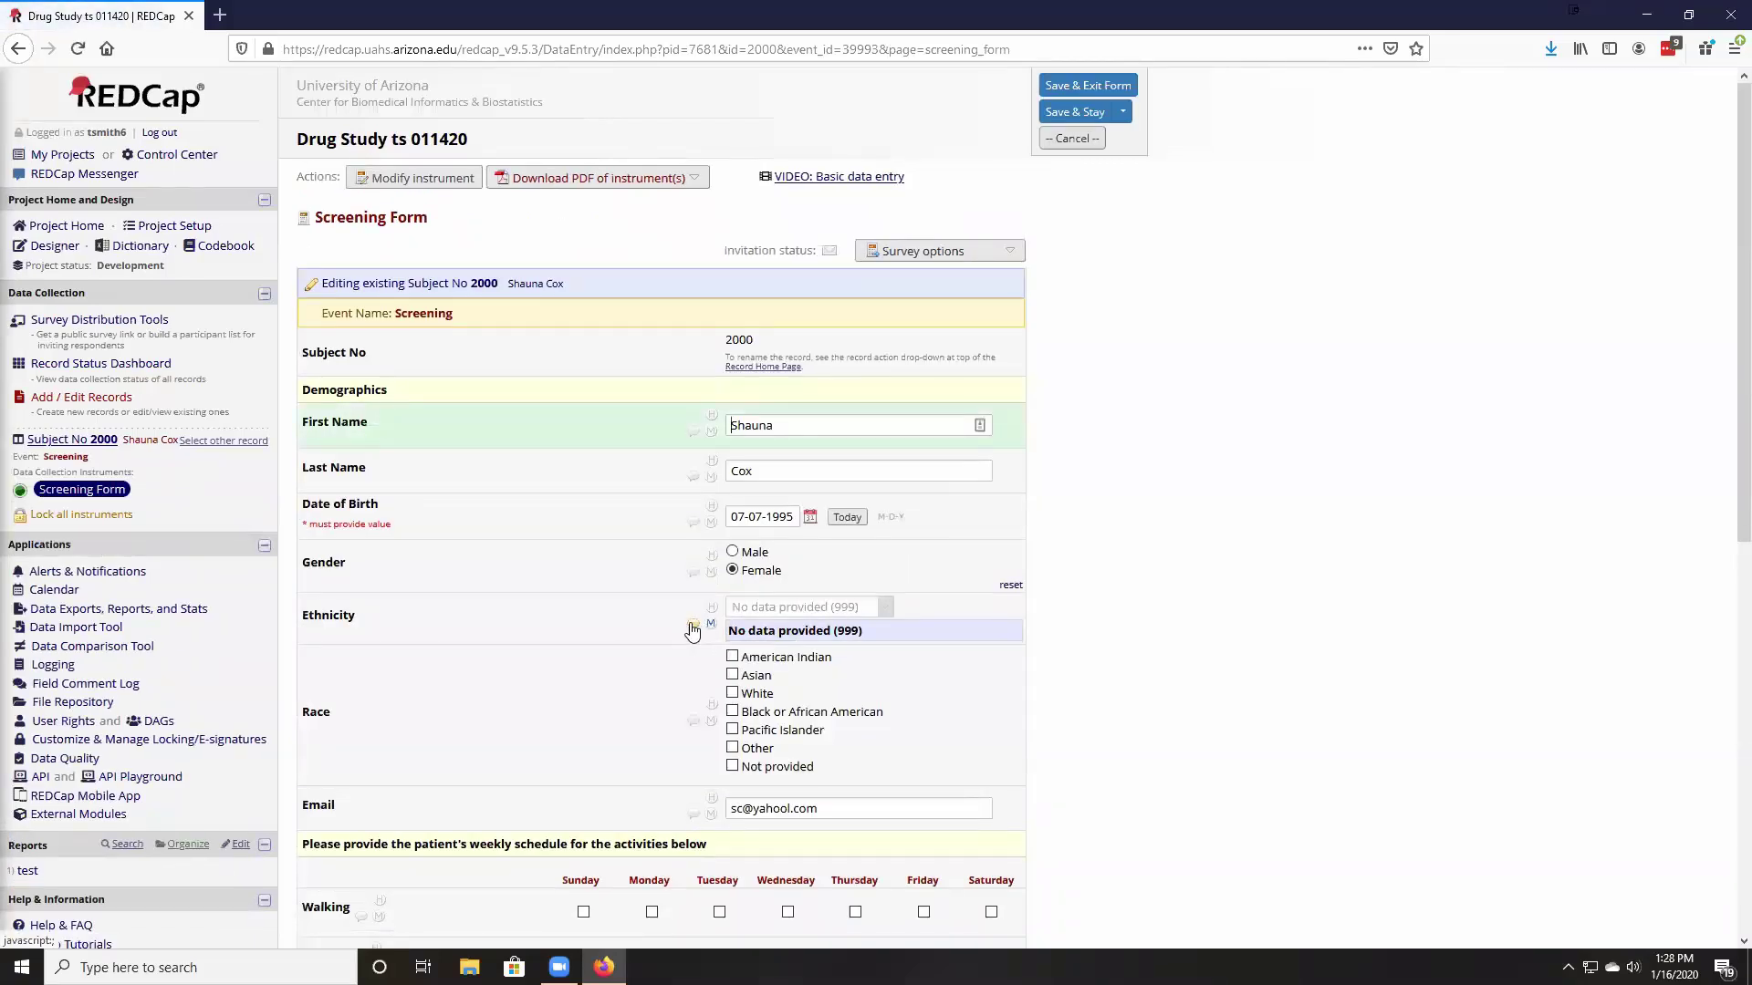
left_click(693, 626)
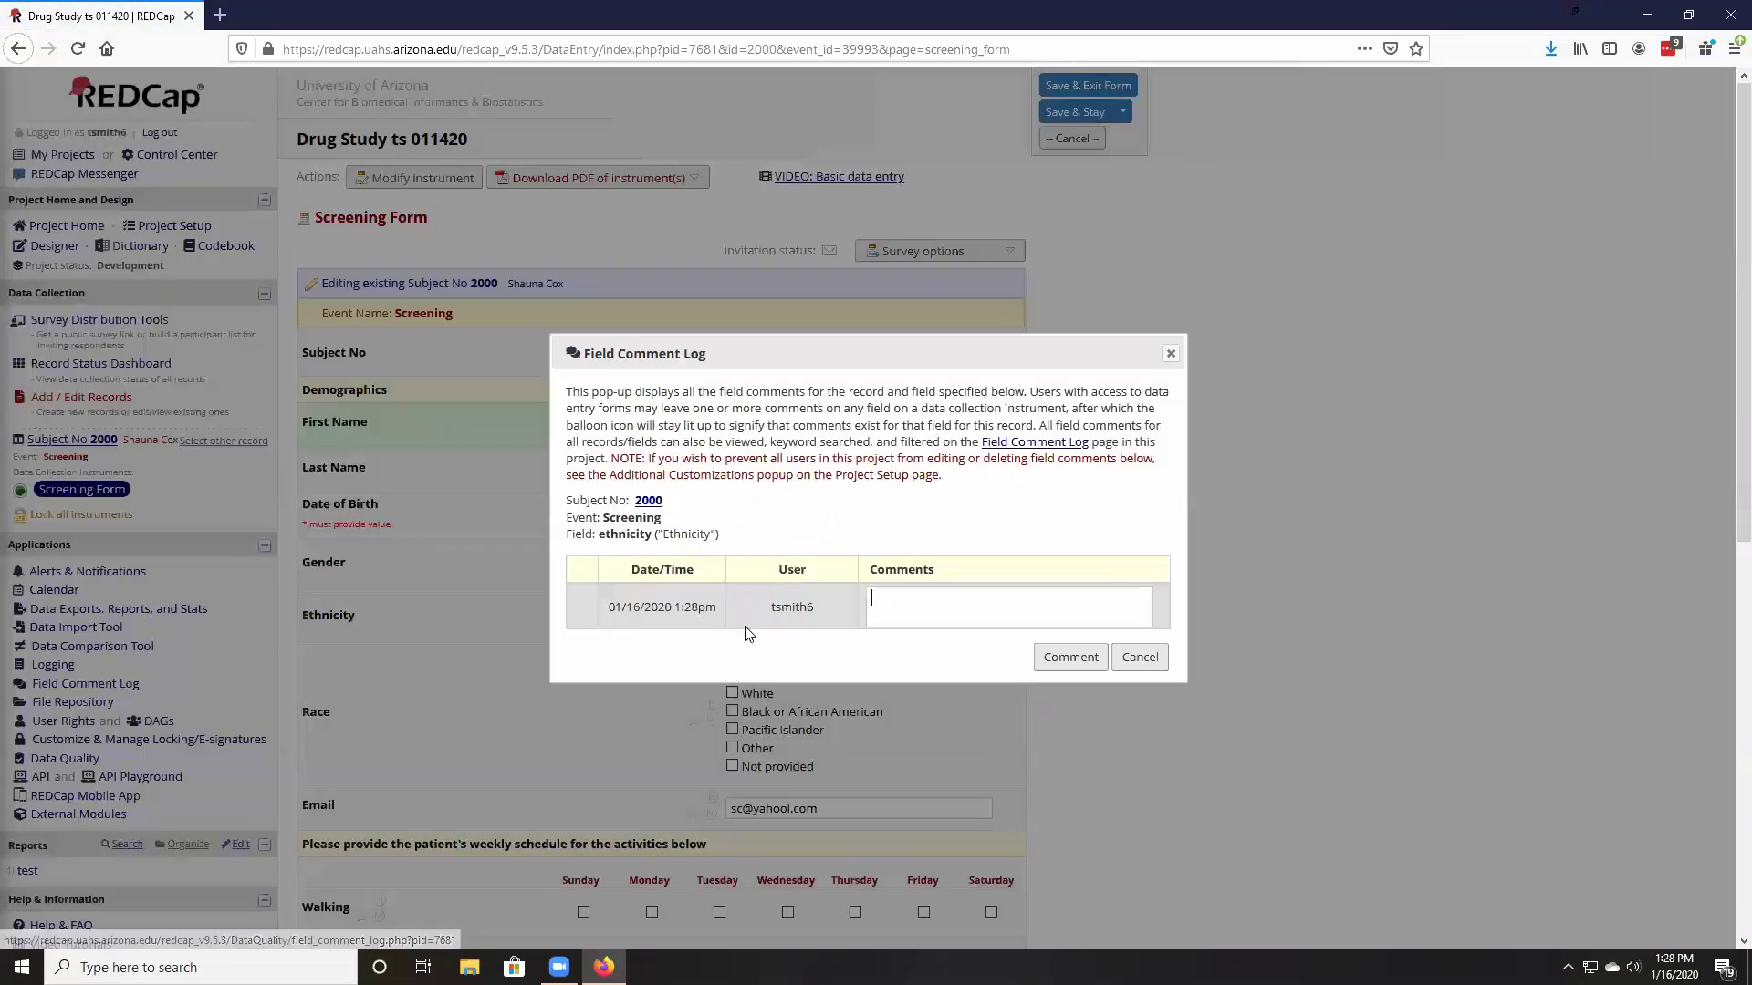
left_click(1141, 661)
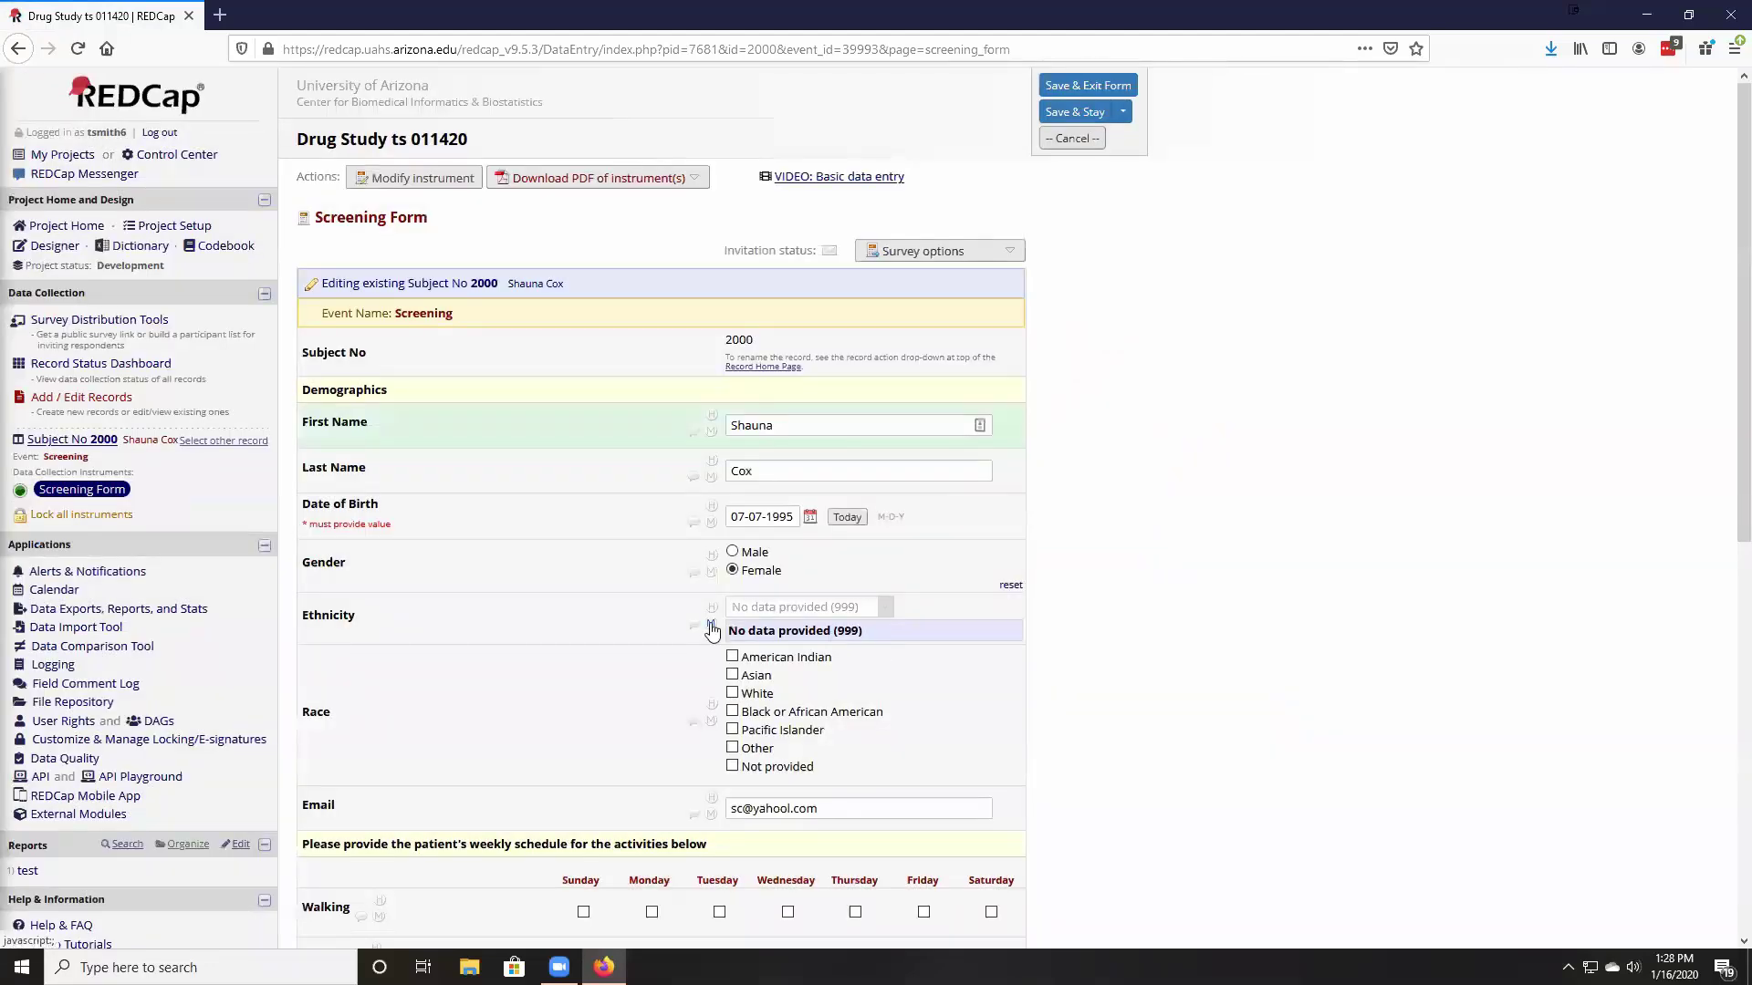
Step: Clear Ethnicity's missing data code and try the values Hispanic, No data provided (999) and Not applicable (NA) in turn
left_click(762, 665)
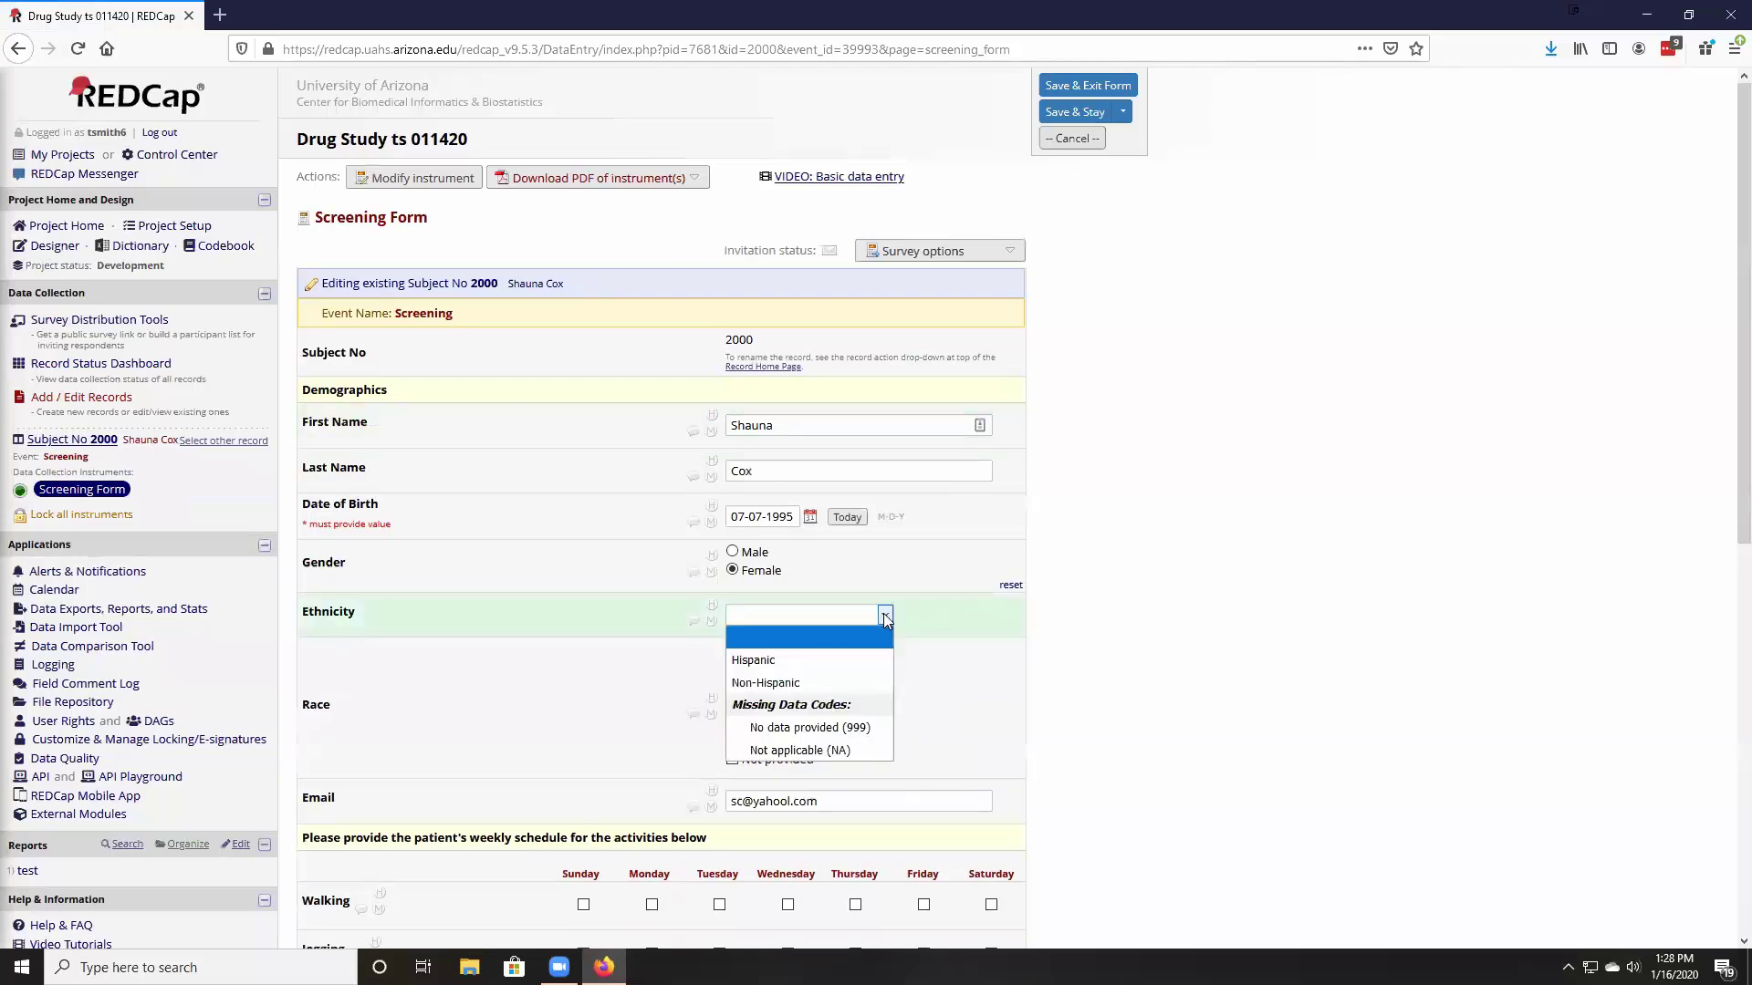
left_click(764, 660)
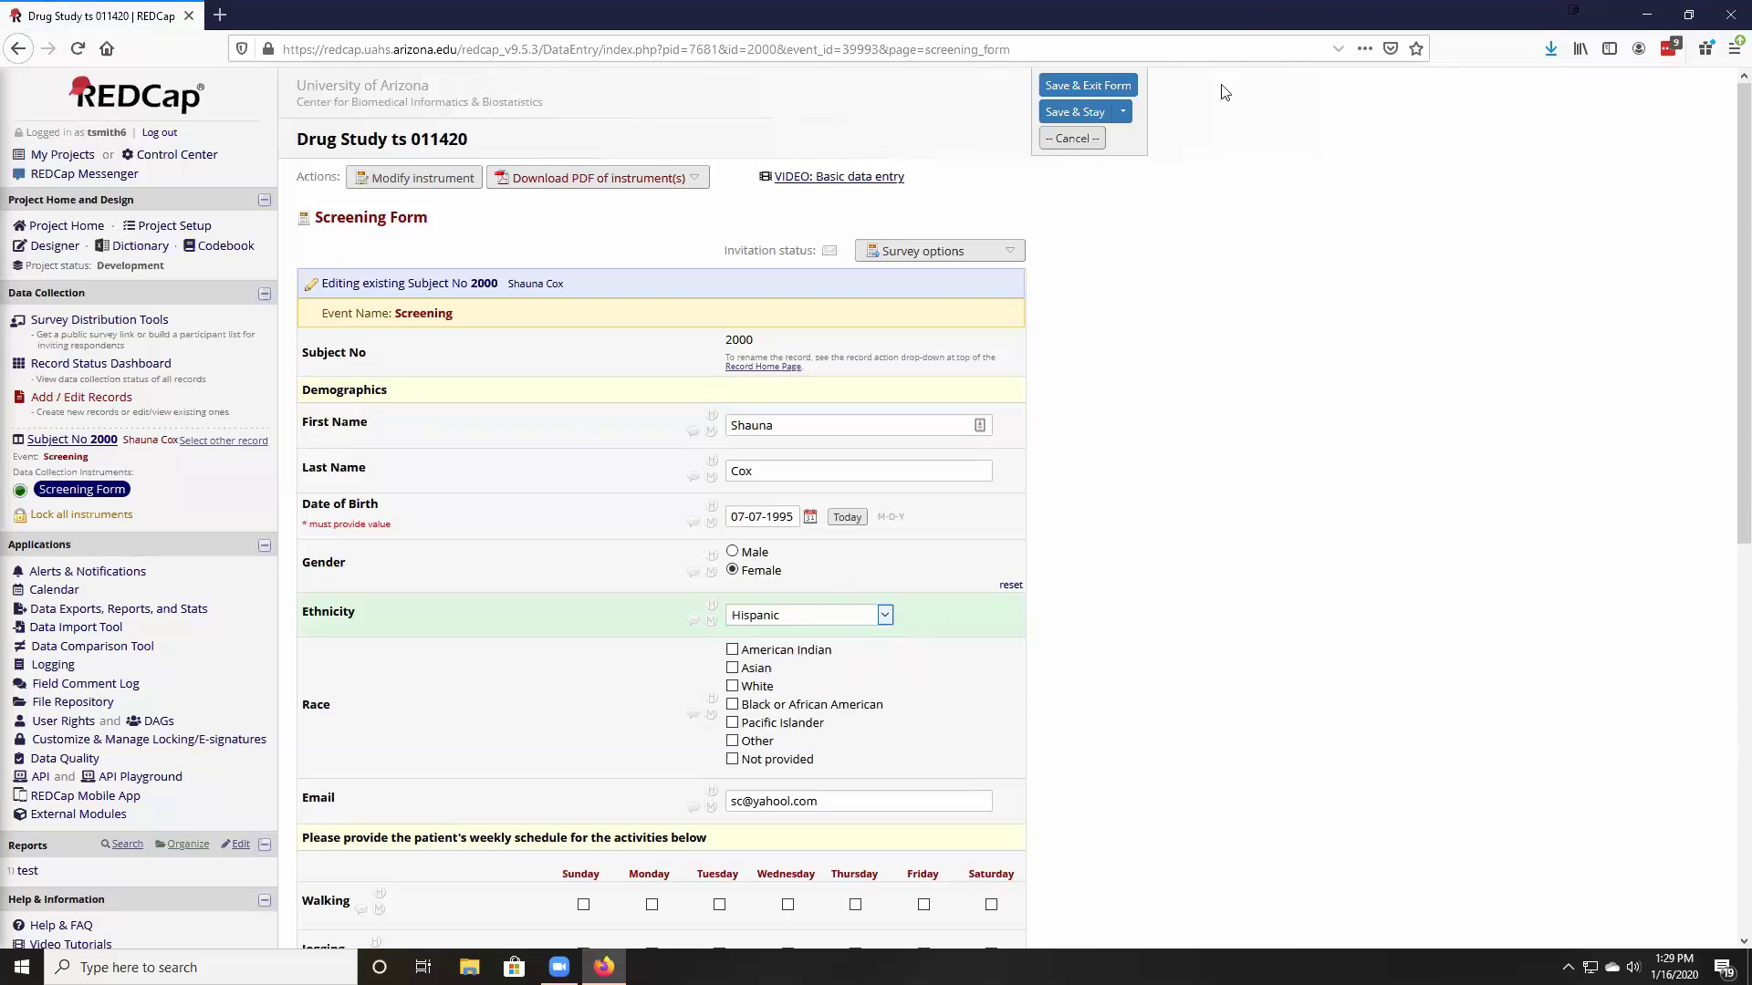
left_click(885, 617)
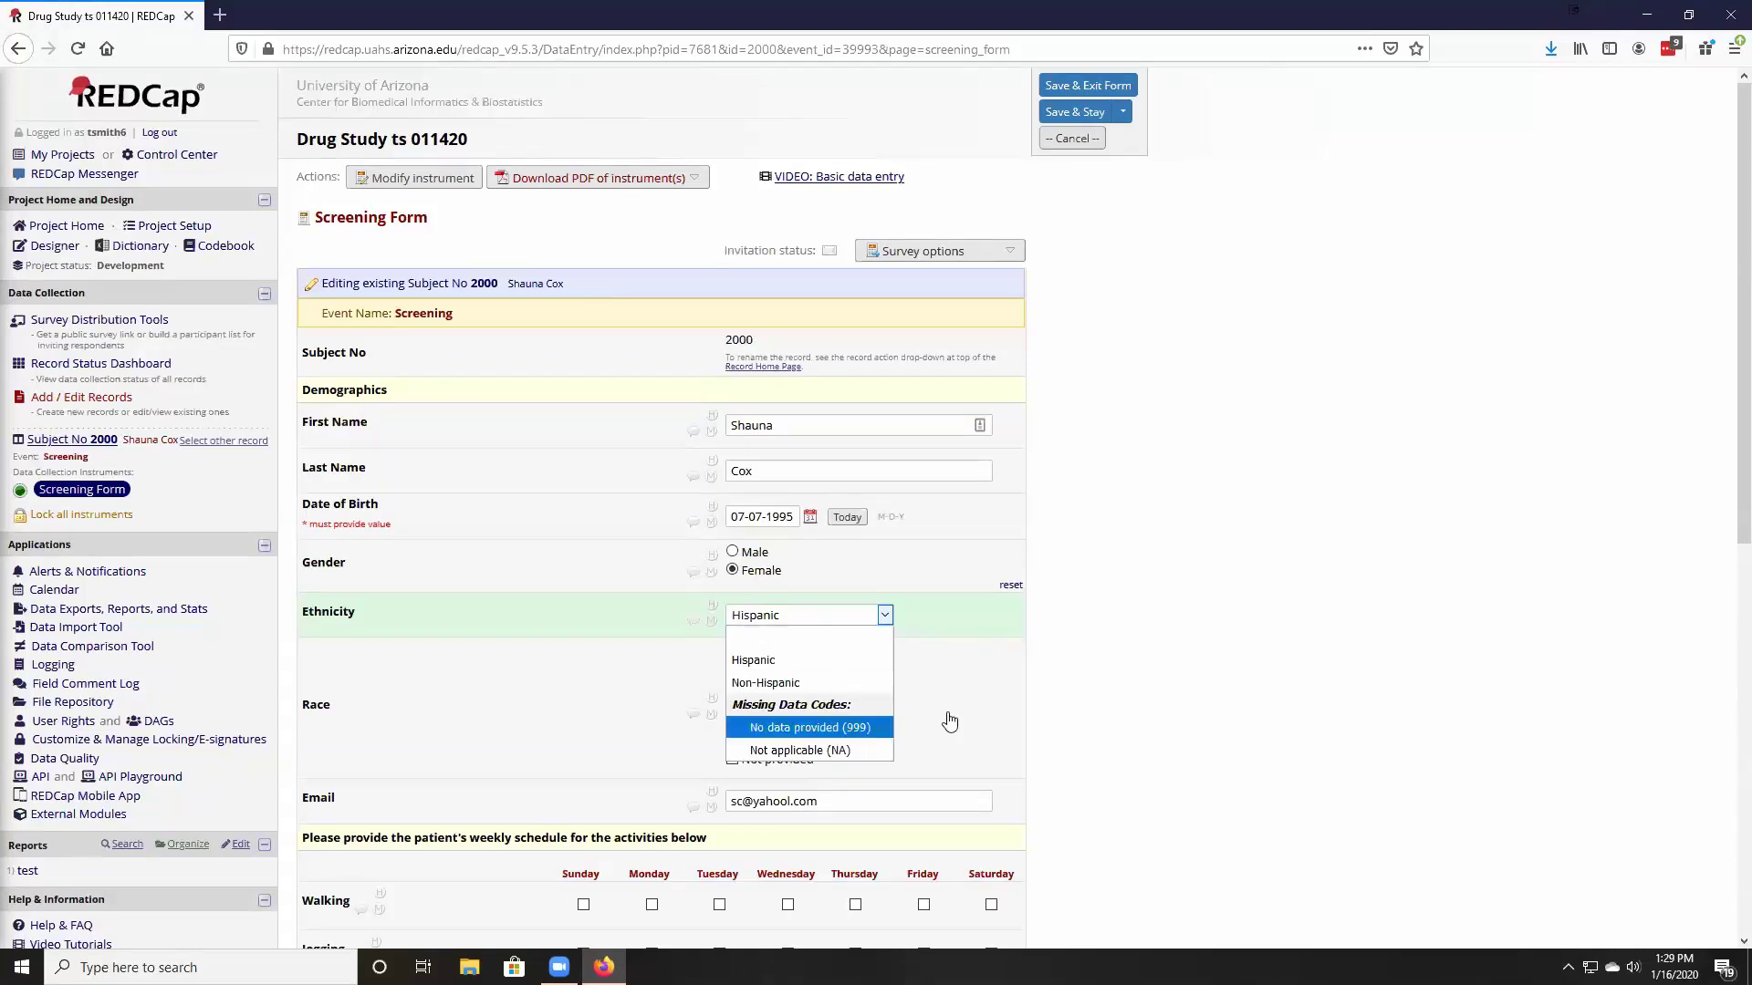
left_click(825, 731)
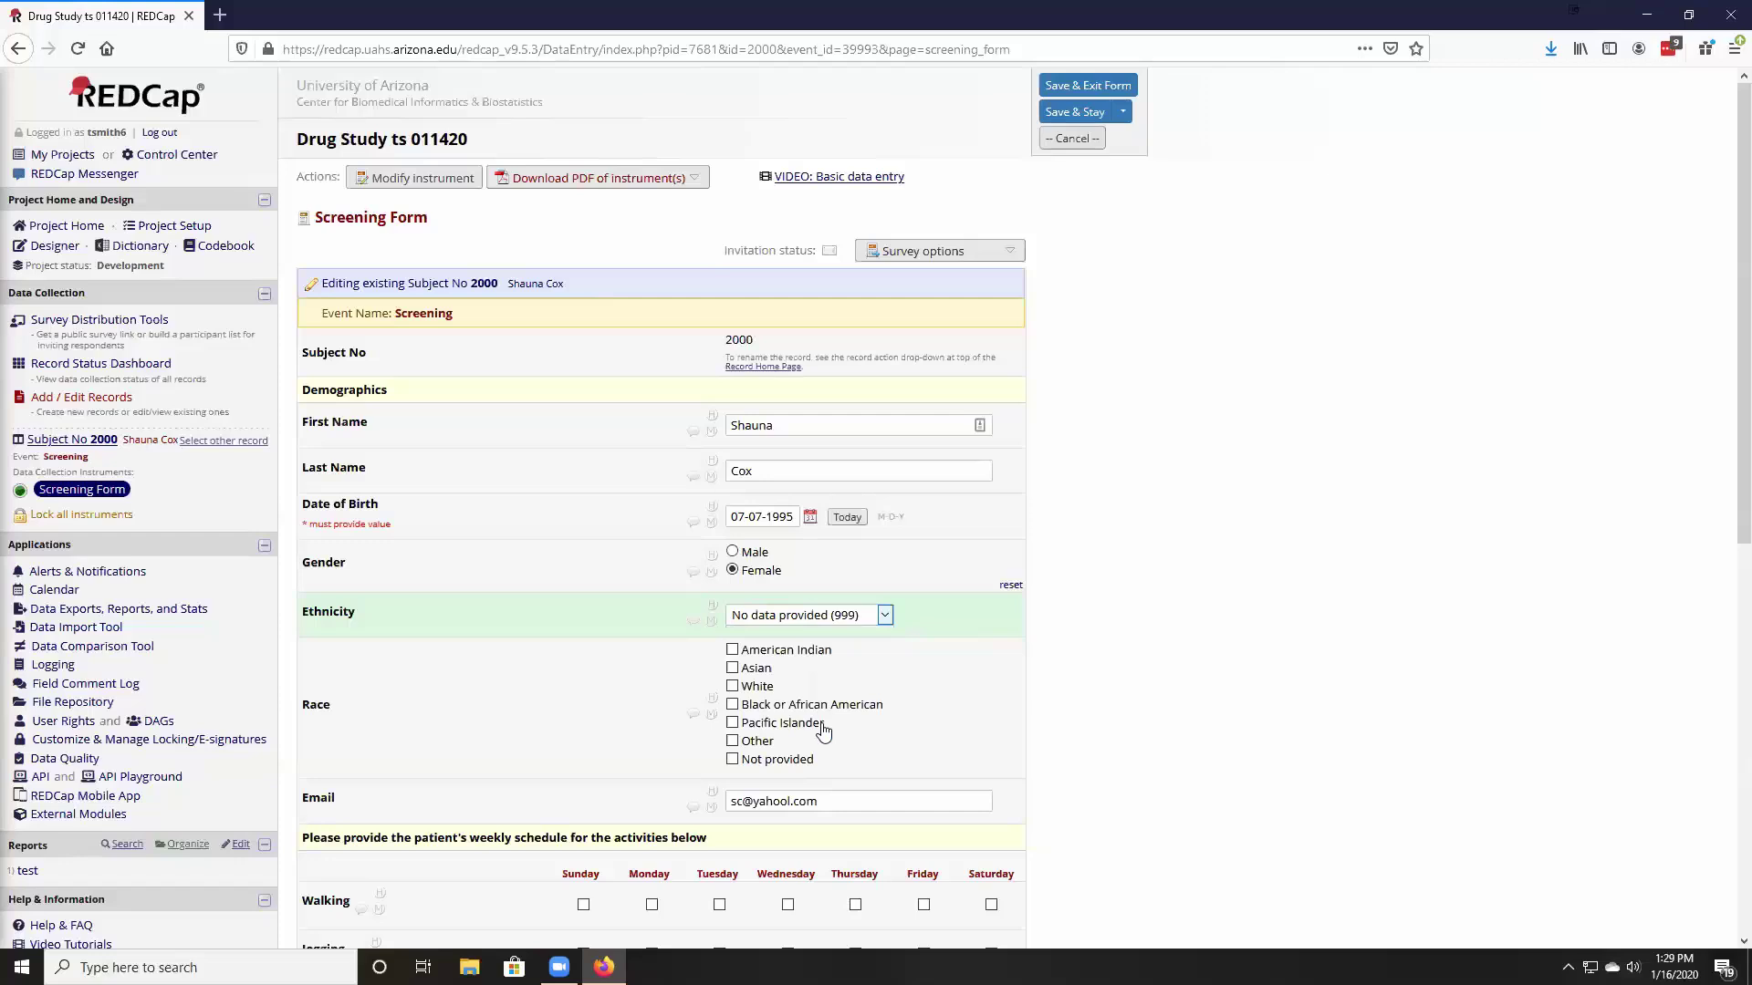
left_click(885, 616)
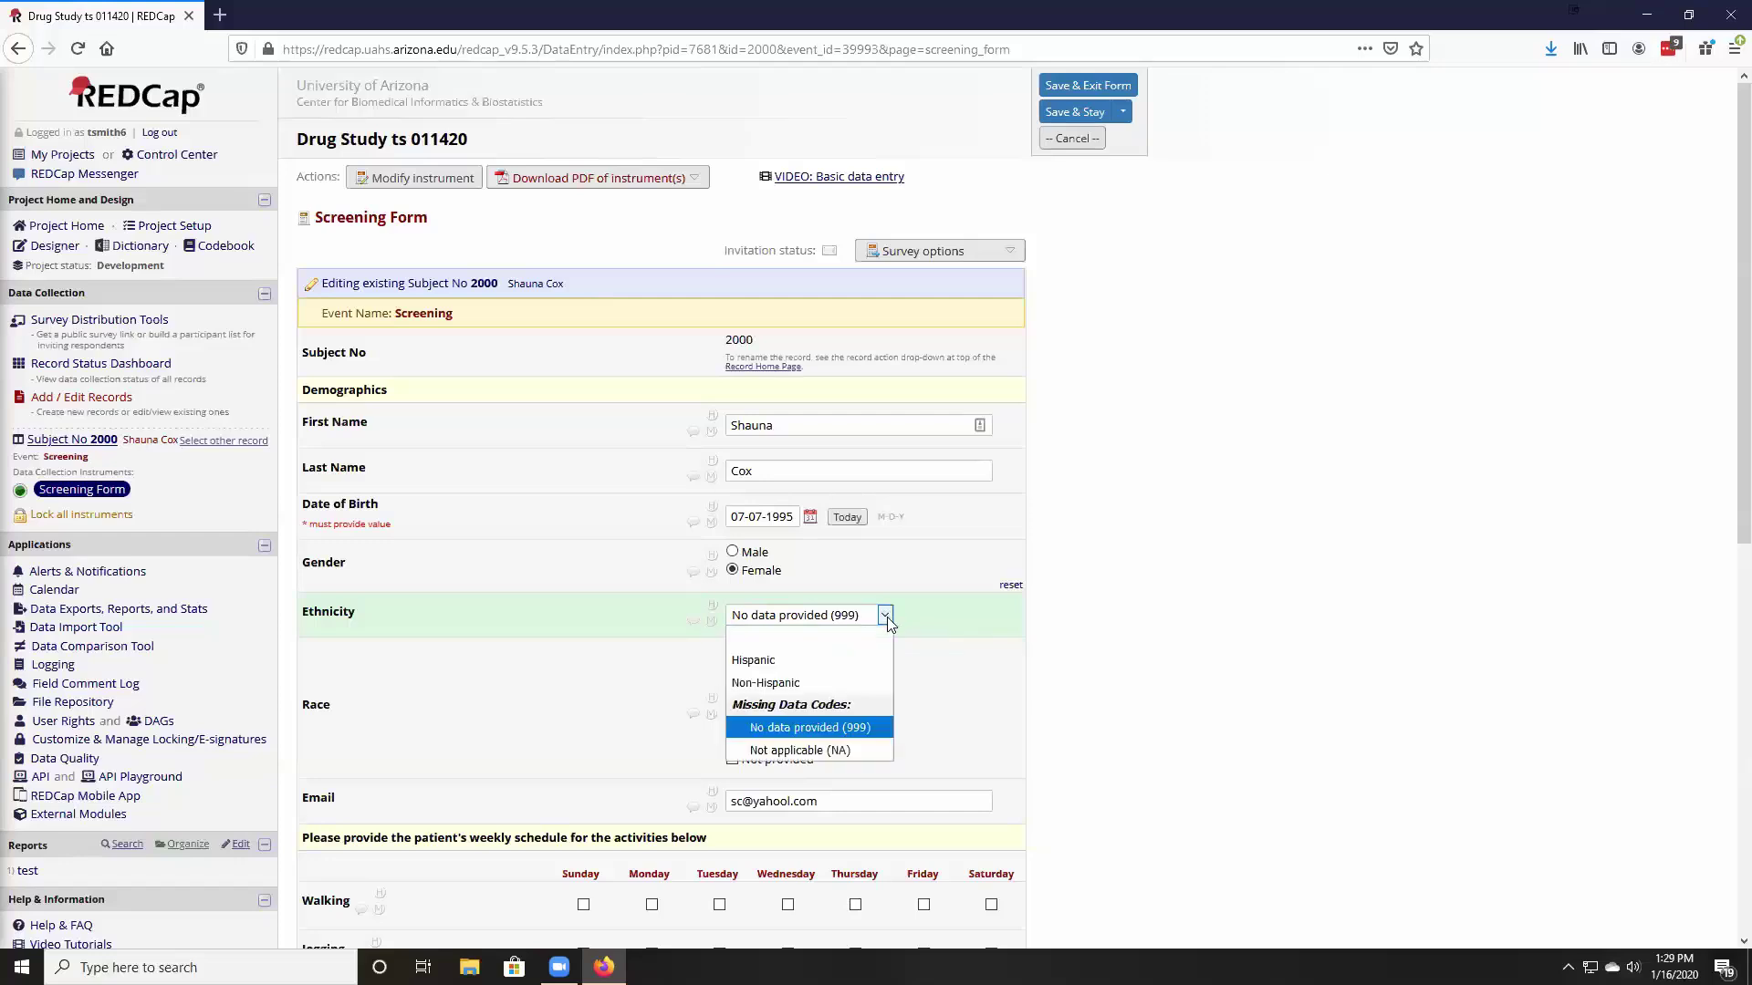
left_click(782, 757)
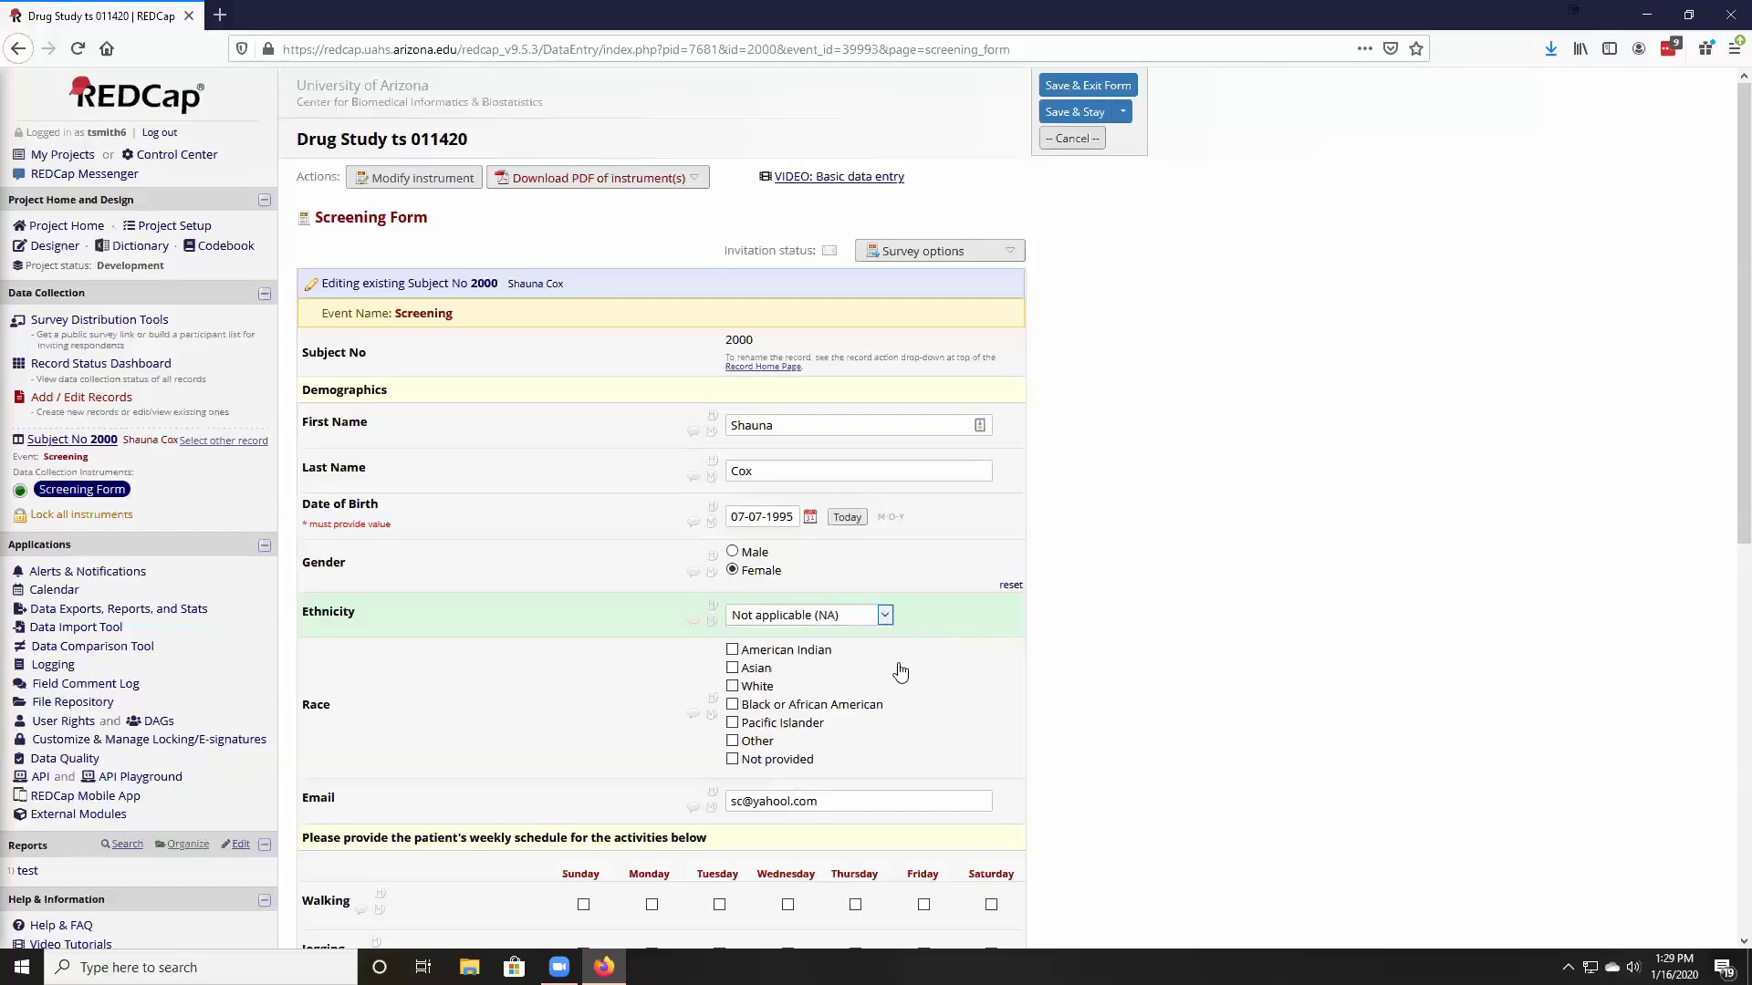
Step: Clear the Ethnicity value and compare the missing data codes in its choices with the Race option "Not provided"
left_click(713, 622)
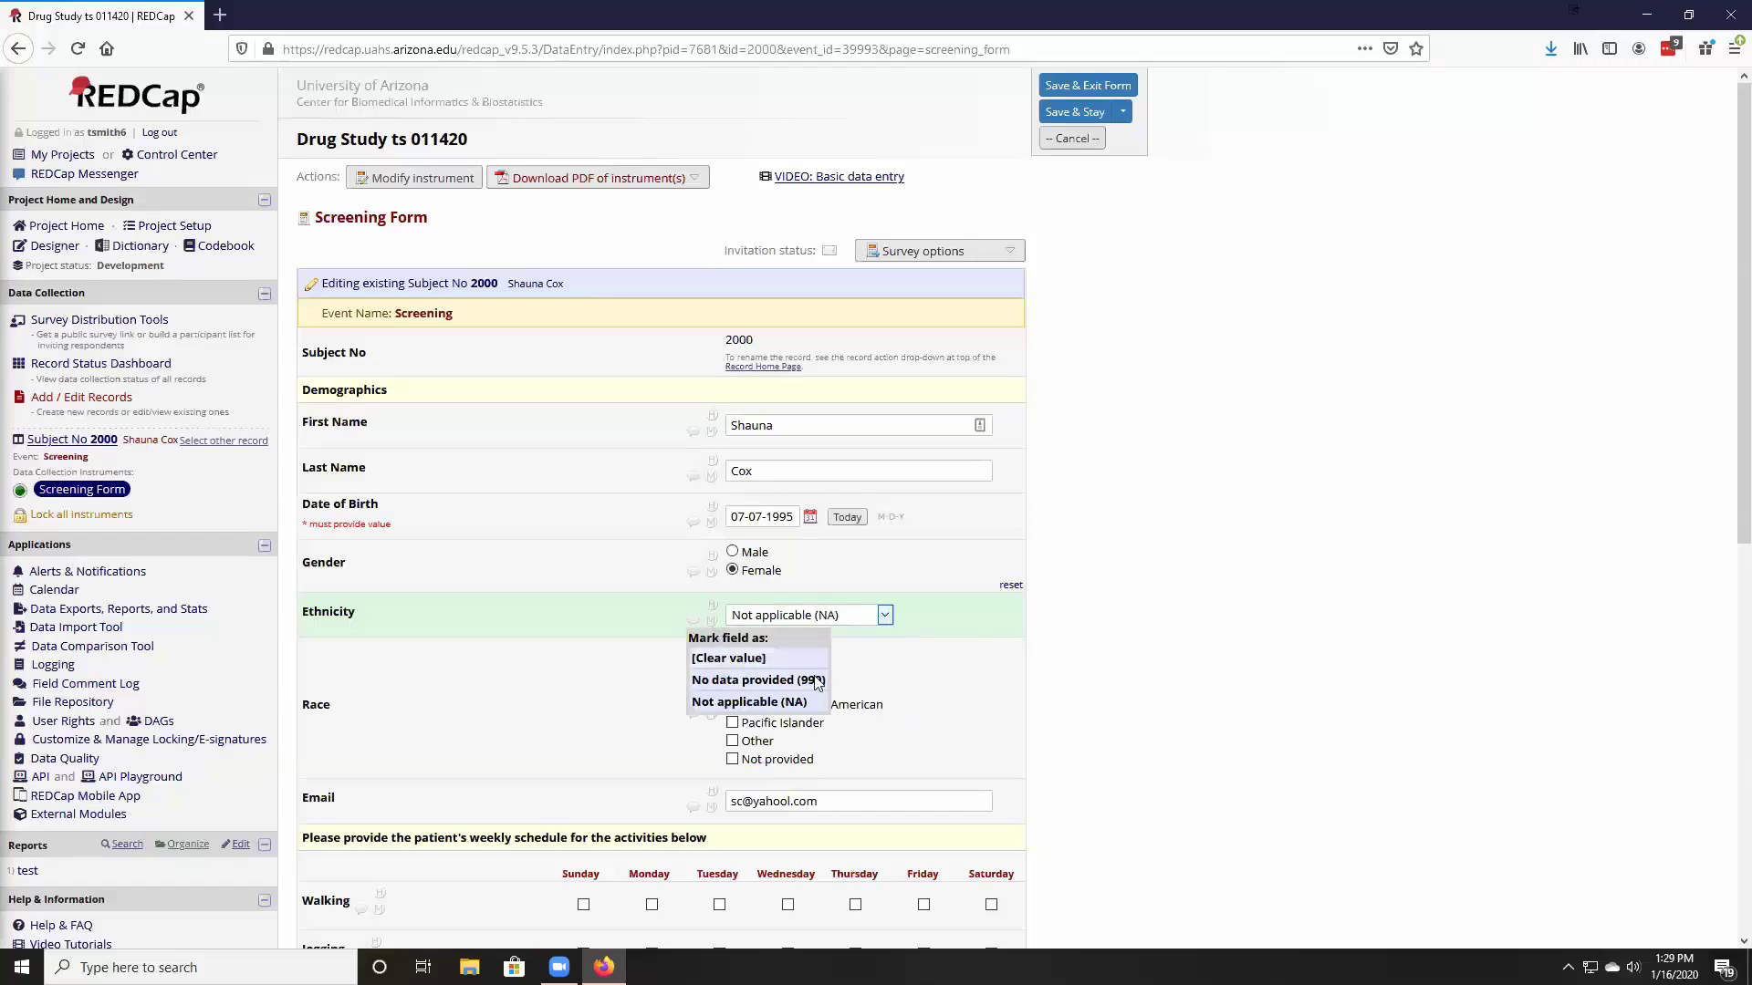
left_click(731, 659)
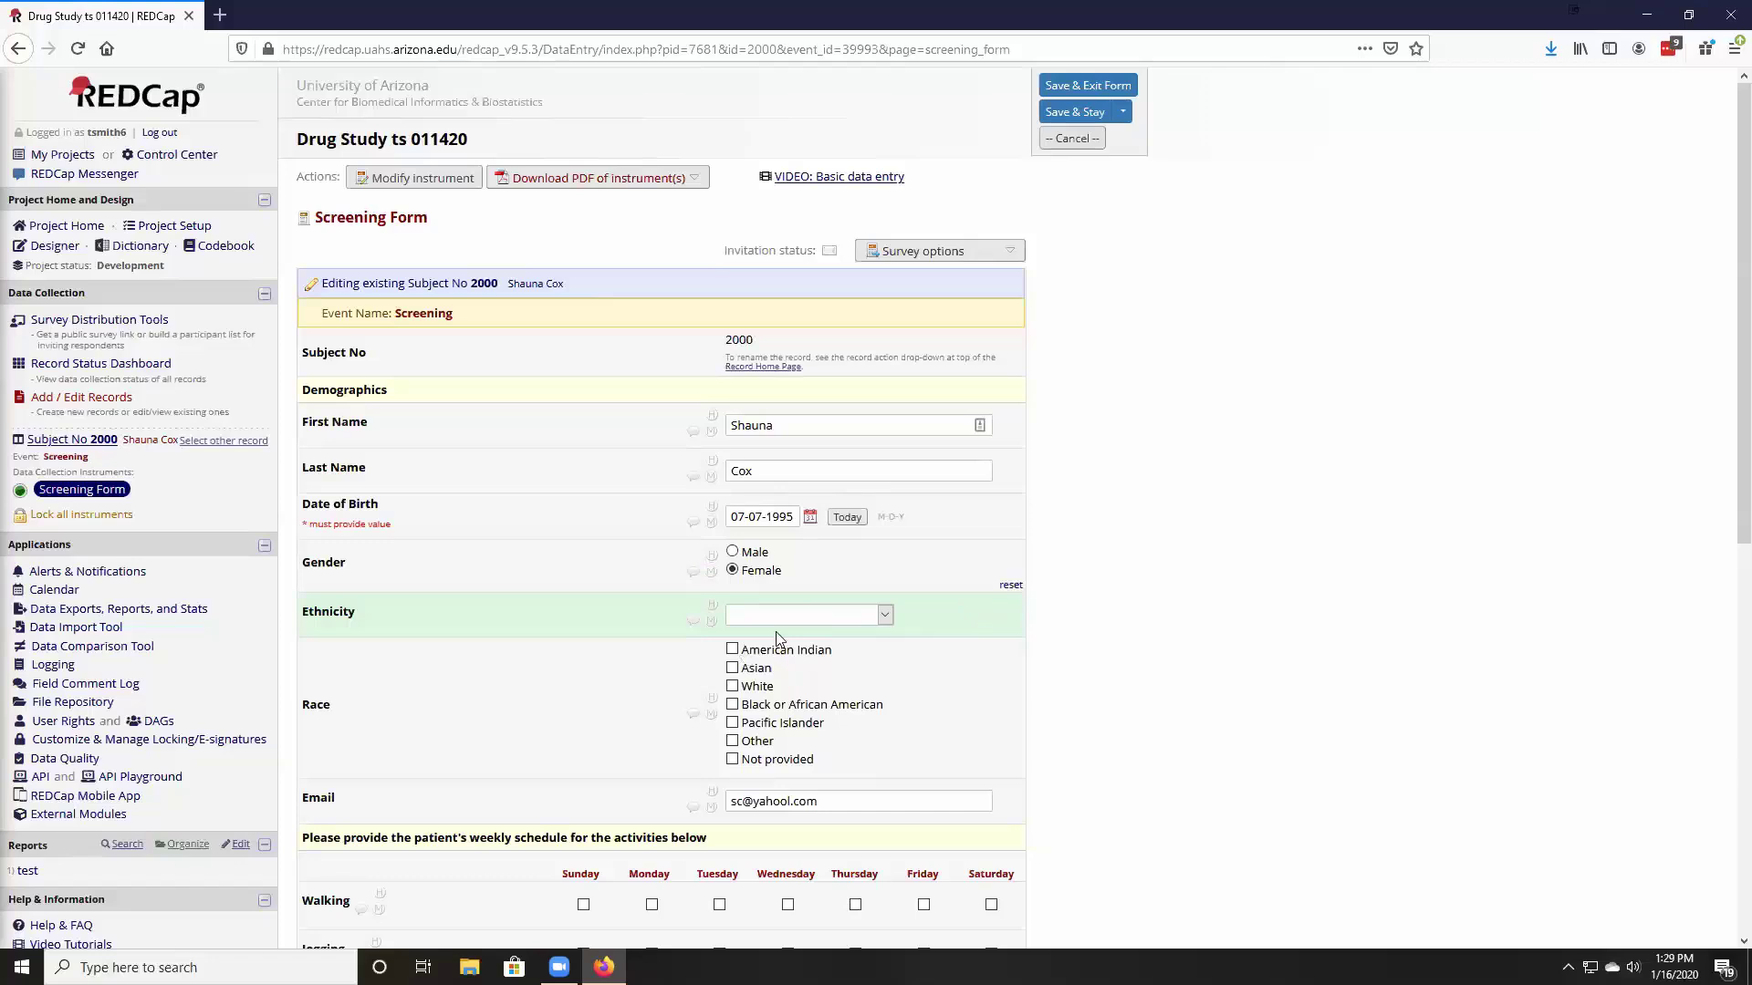
left_click(883, 615)
left_click(883, 615)
left_click_drag(820, 764, 745, 769)
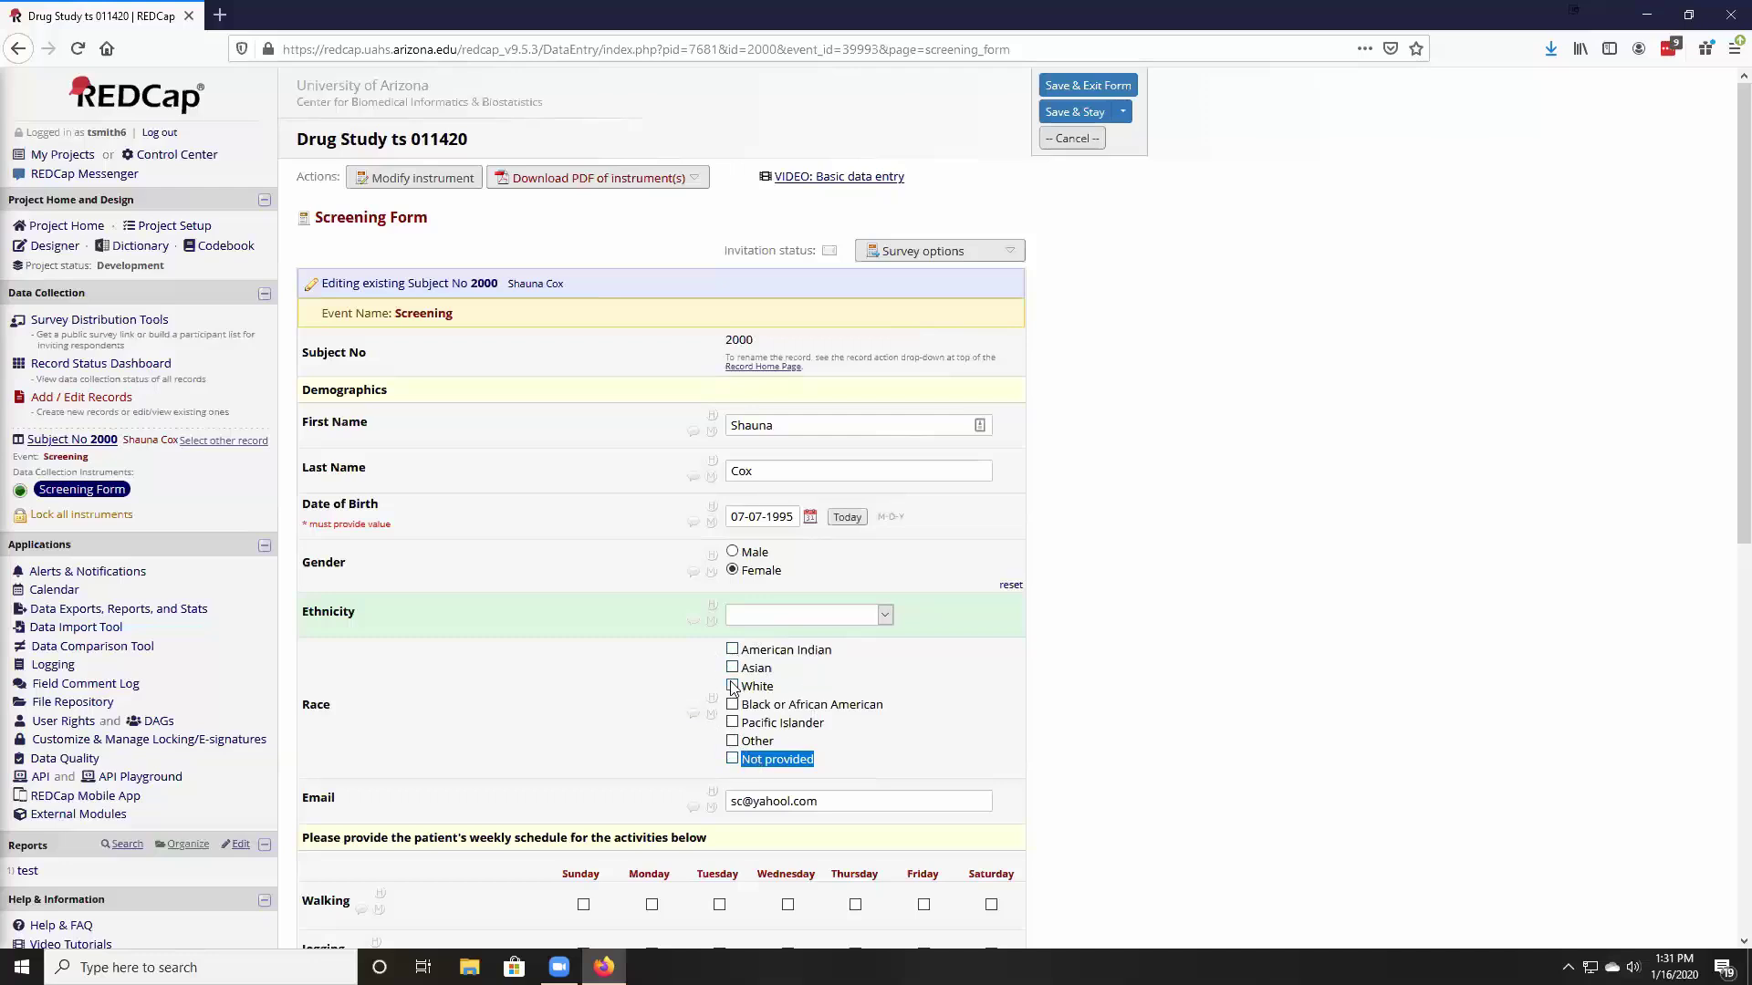
left_click(885, 620)
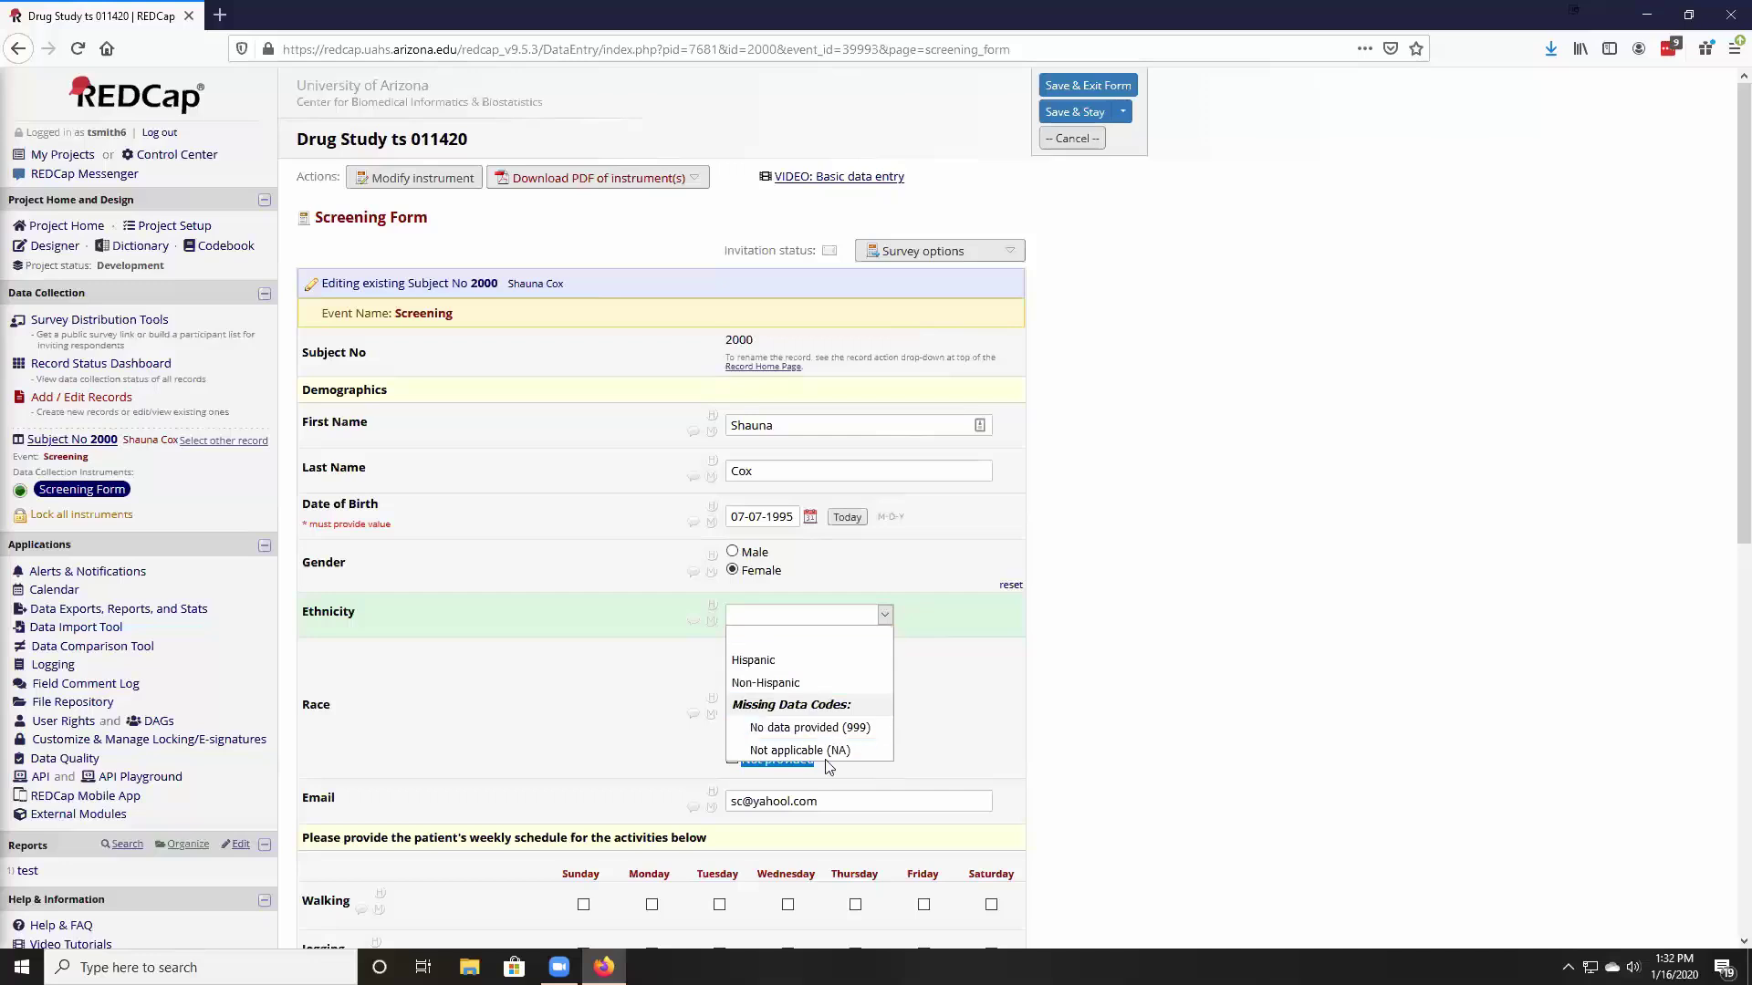
left_click(1140, 623)
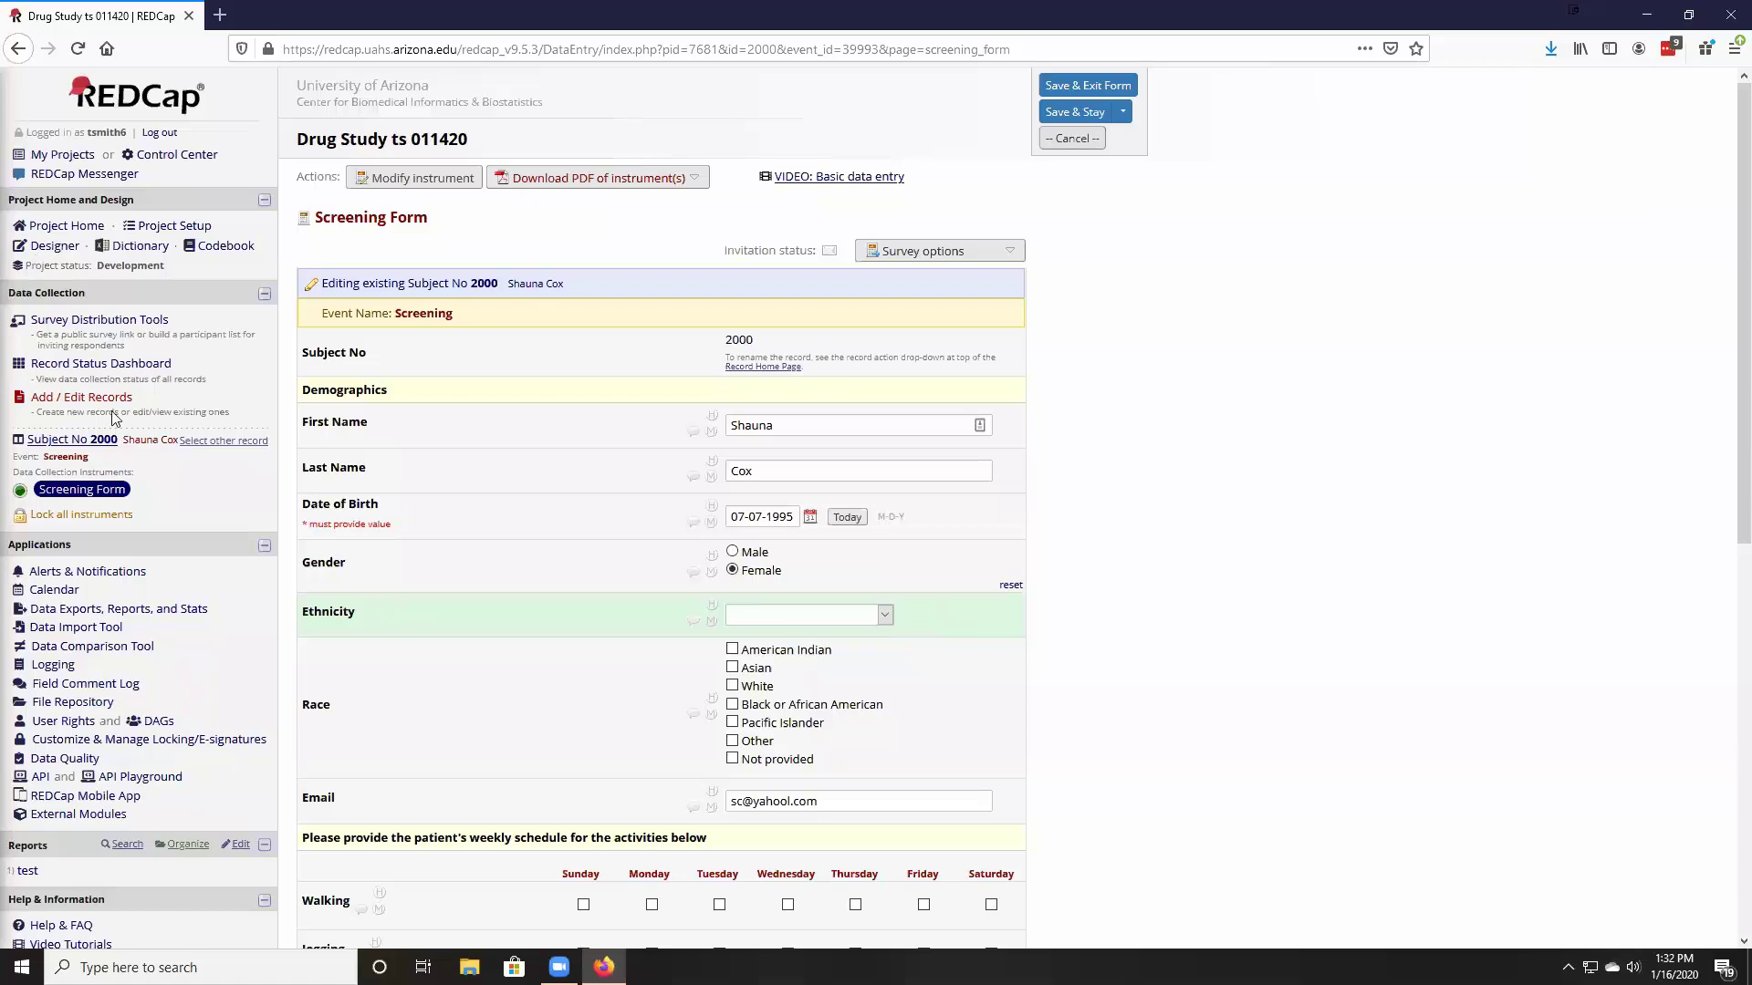
Step: Leave the form without saving, open the public Screening Form survey to check for missing data codes, and close it
left_click(110, 321)
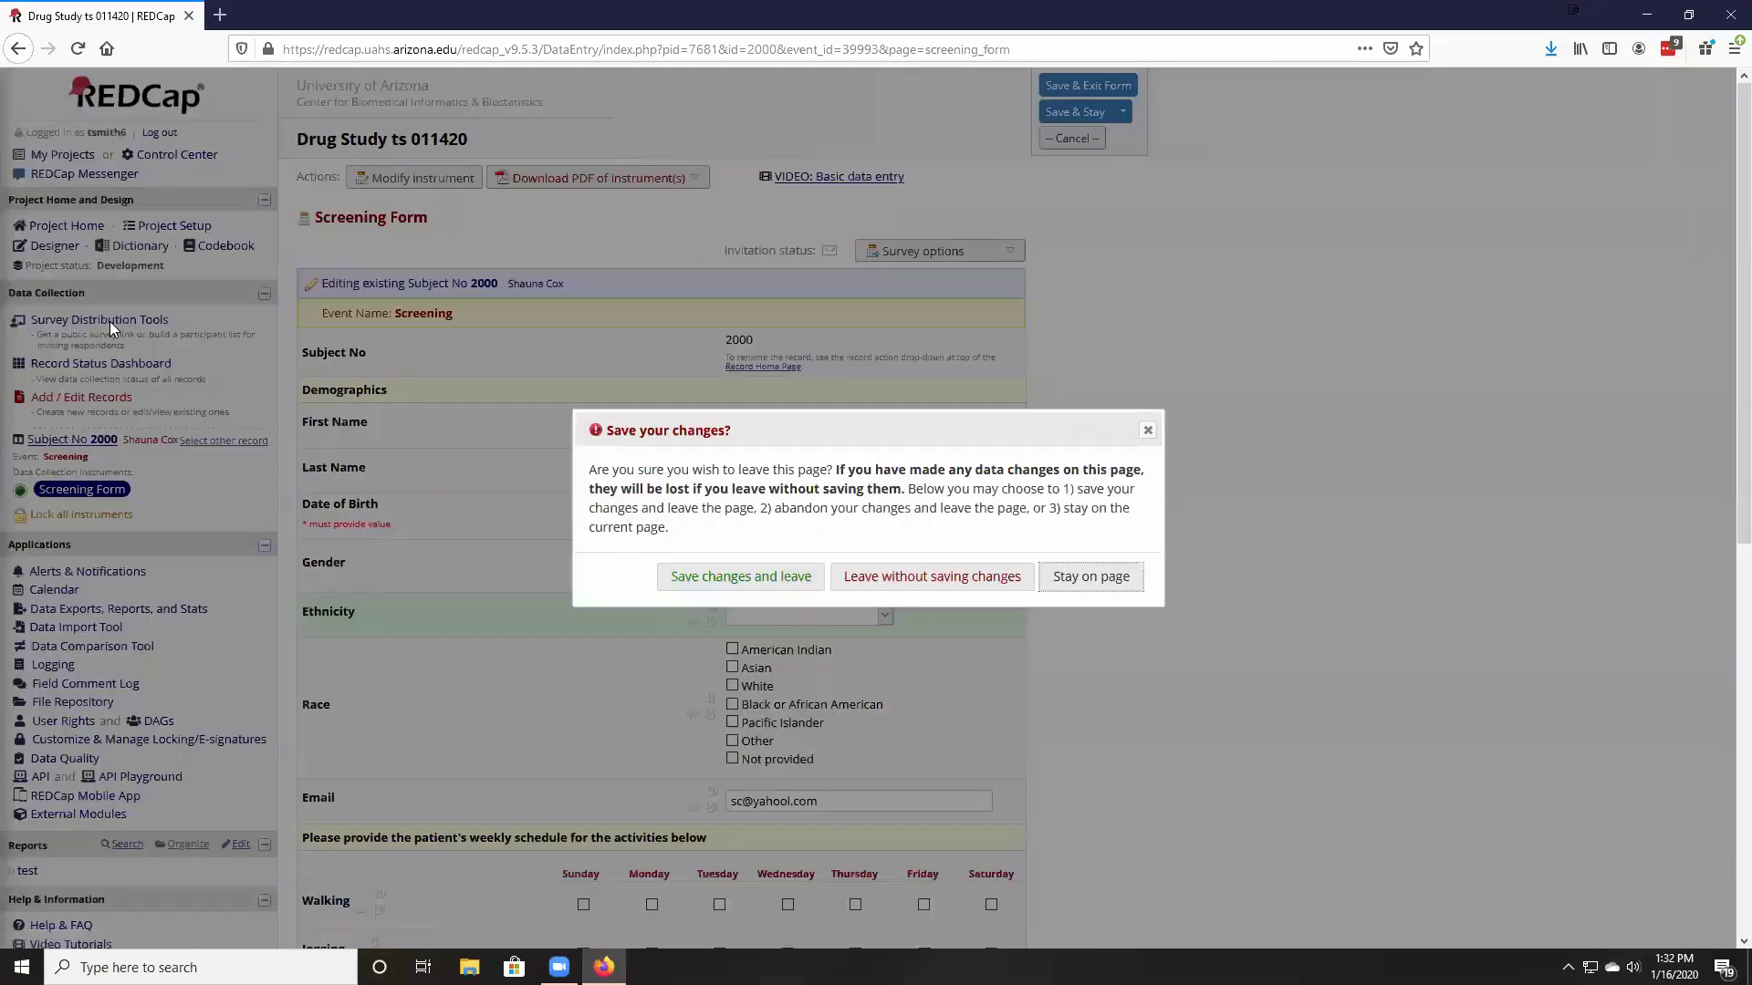
left_click(871, 578)
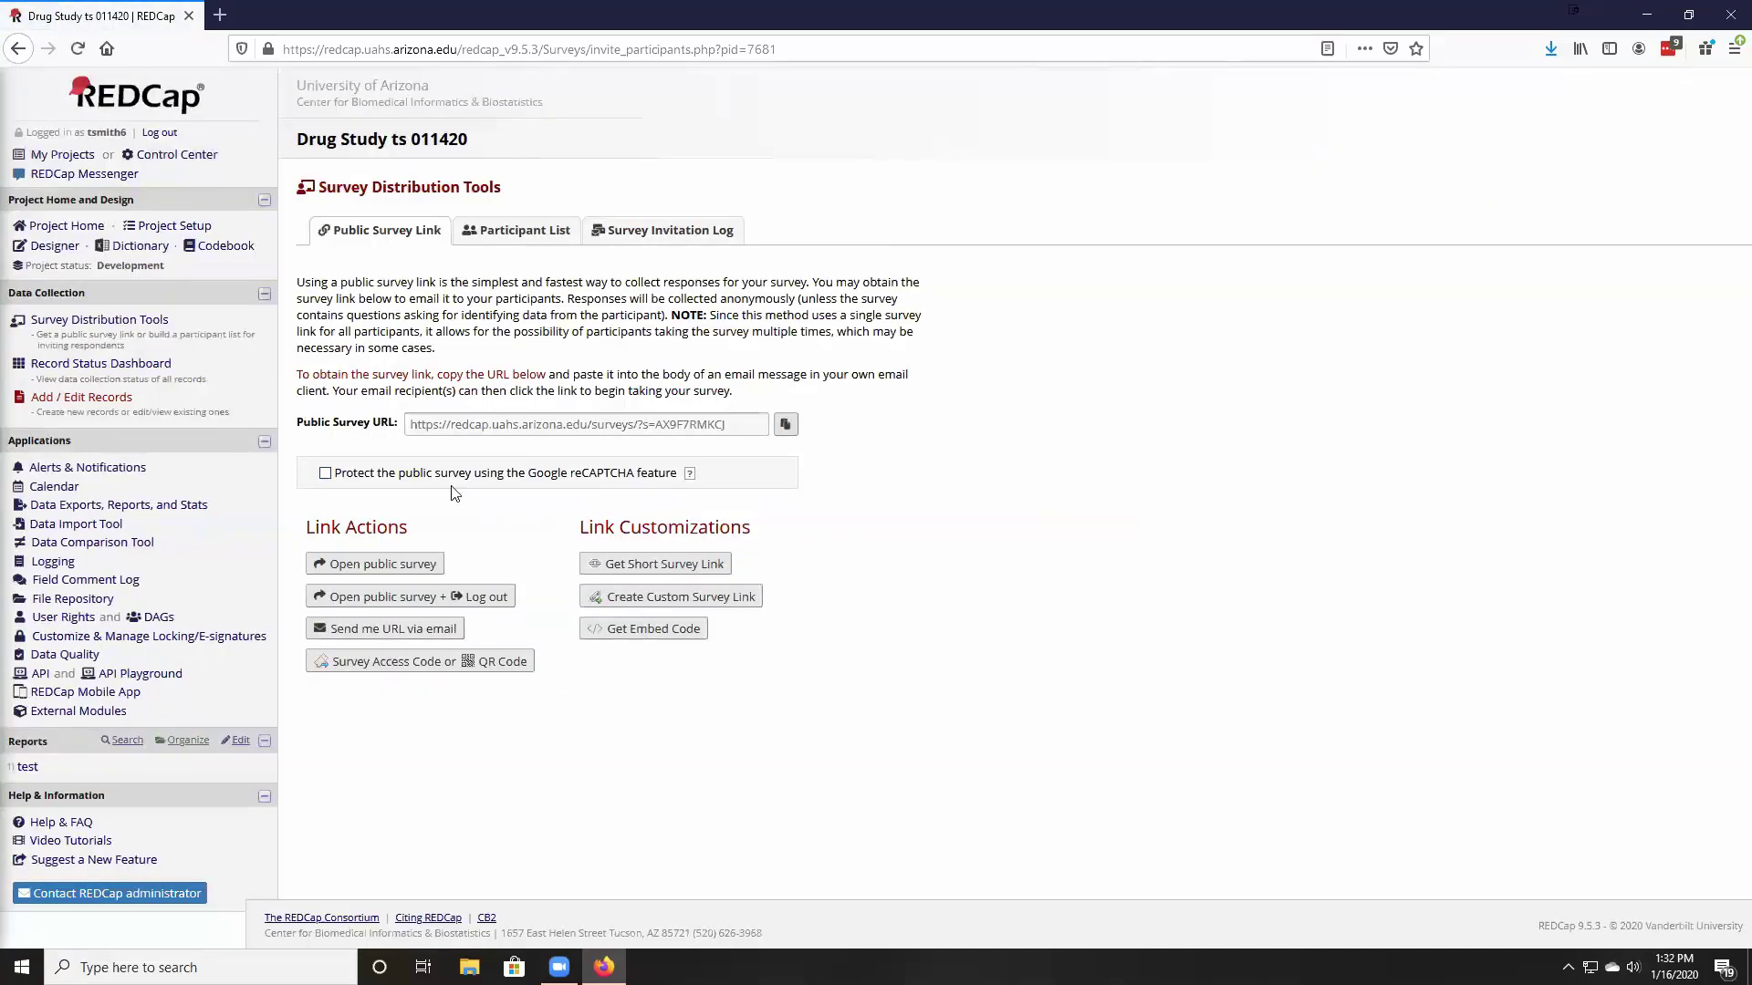
left_click(425, 566)
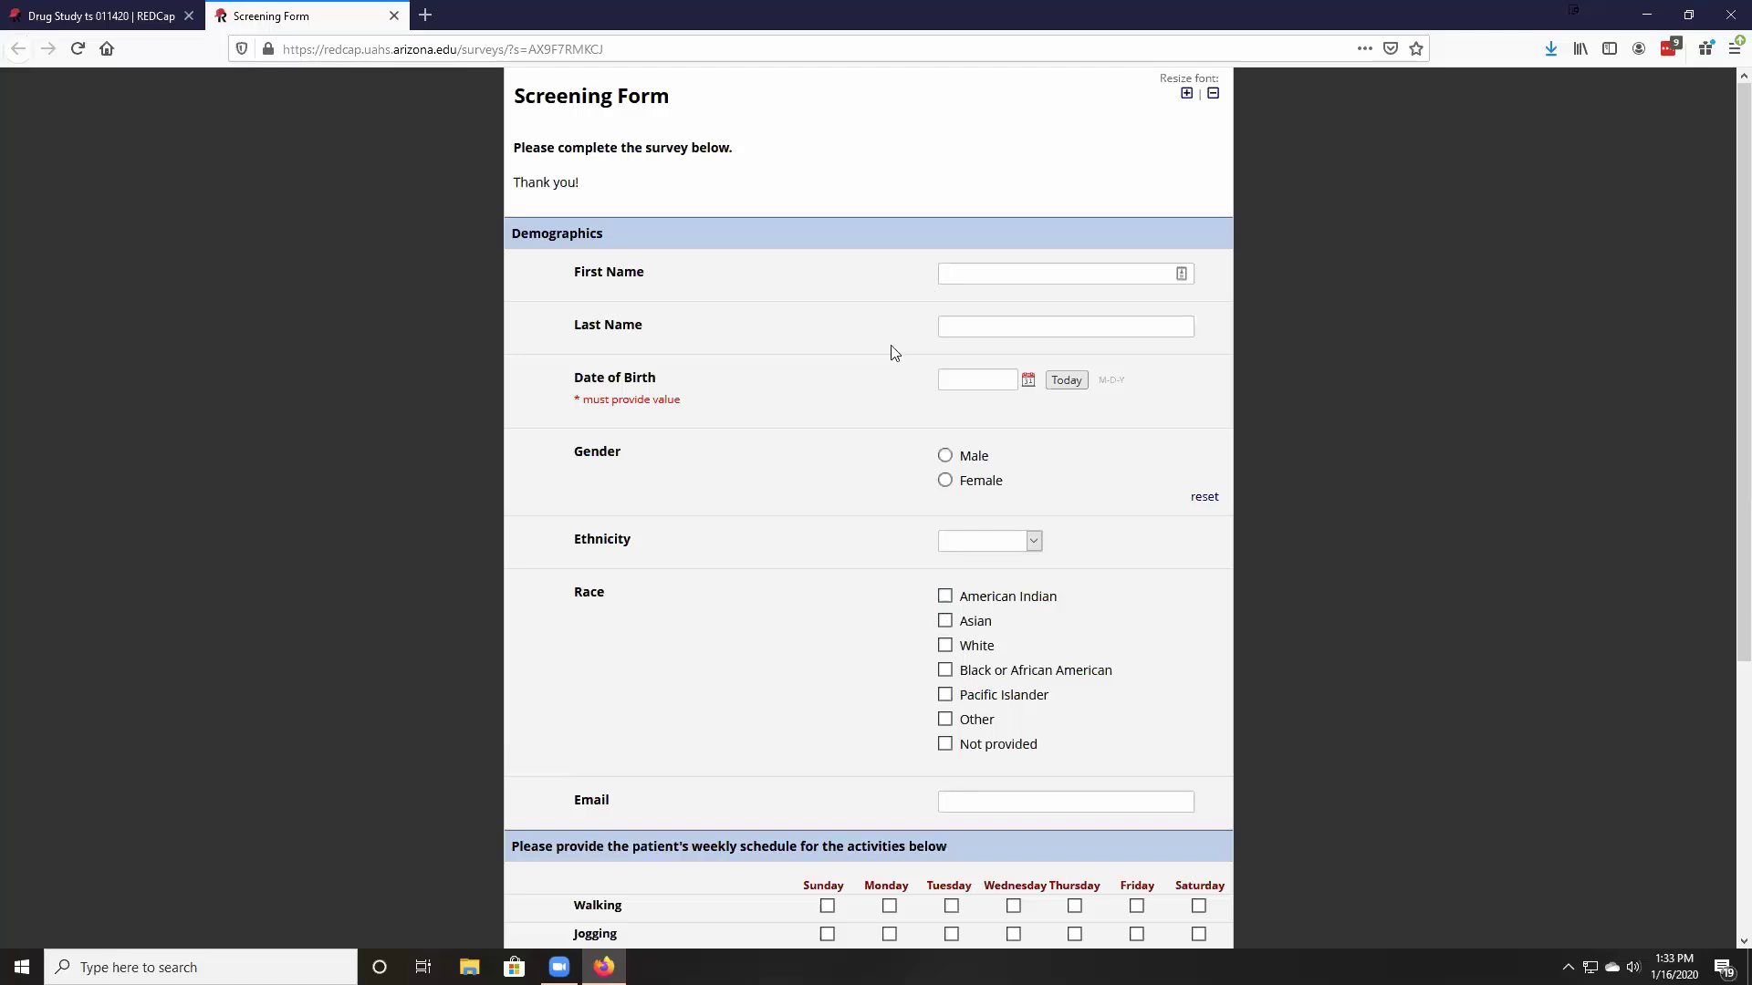
left_click(394, 18)
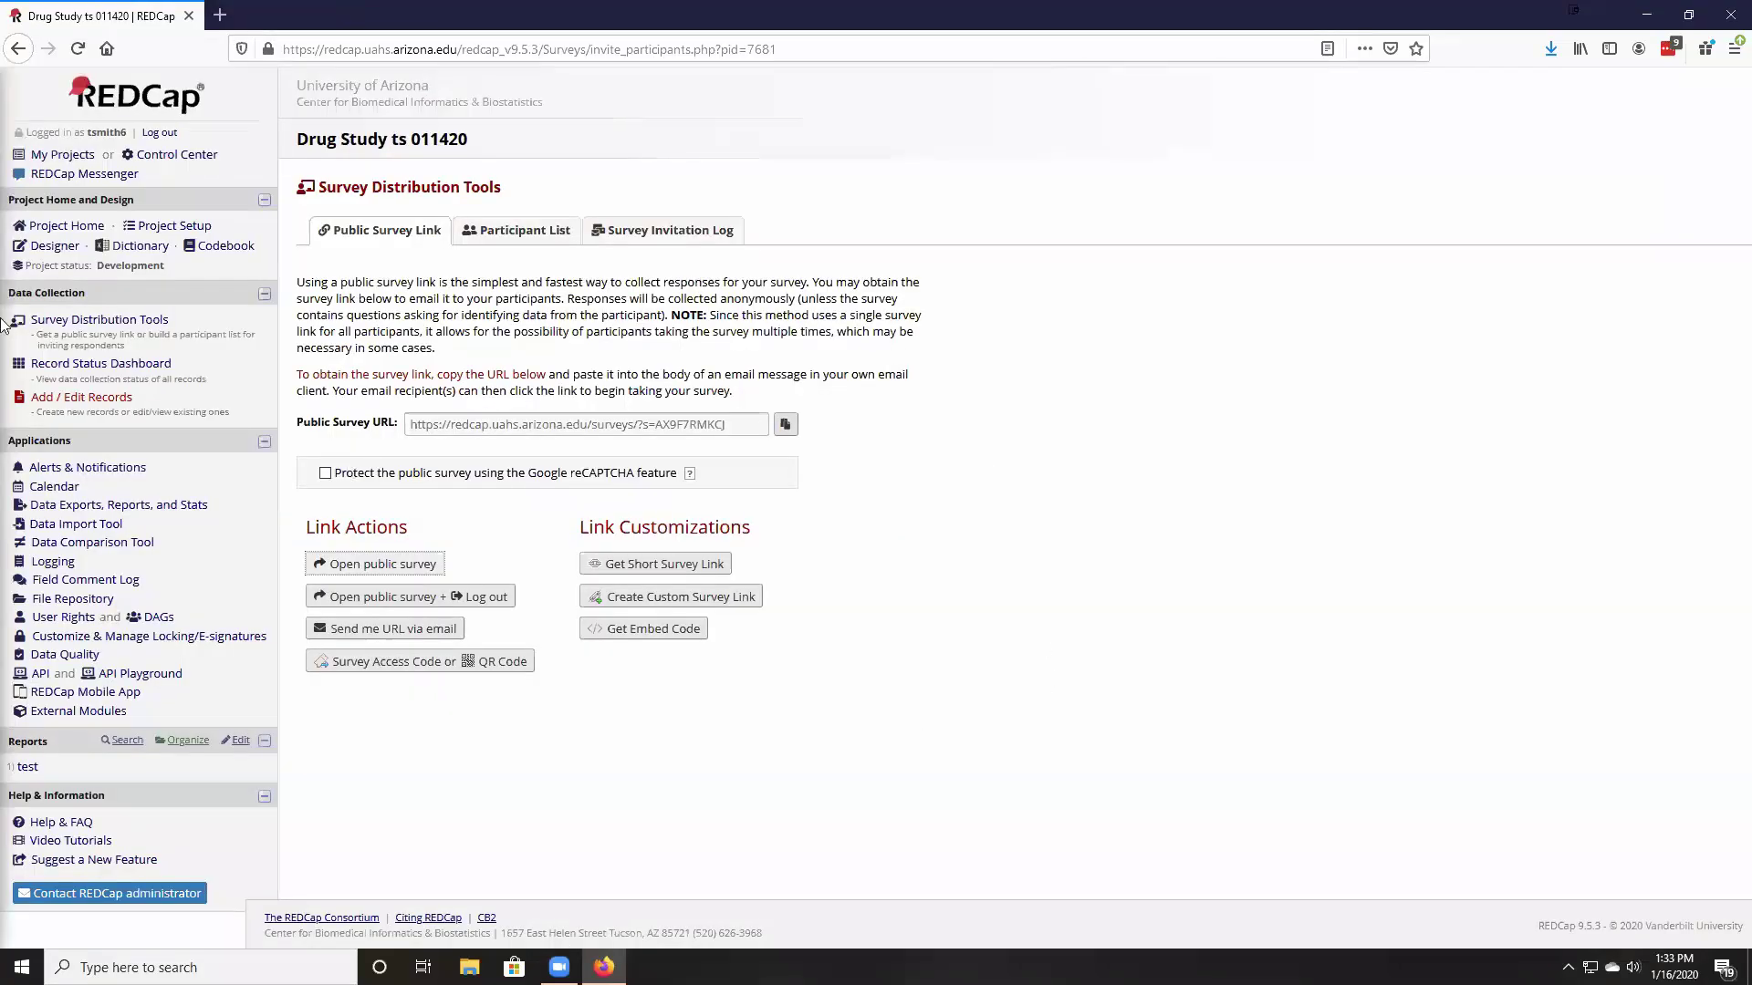
left_click(128, 367)
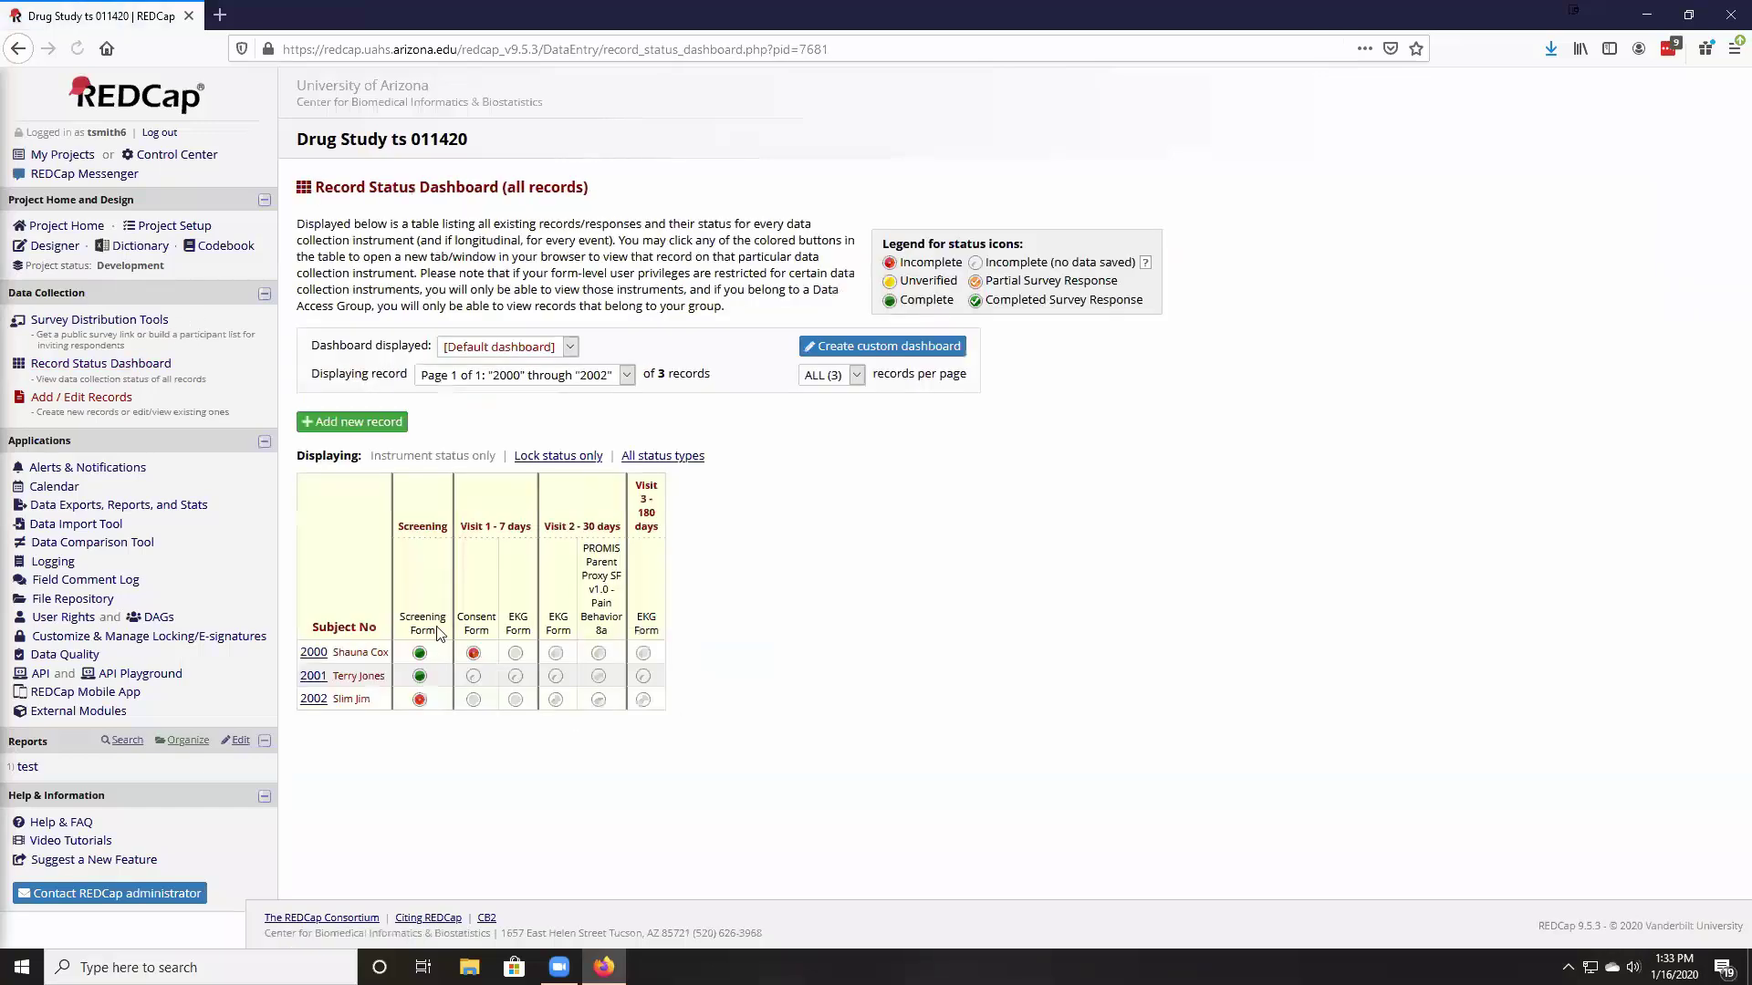
left_click(420, 654)
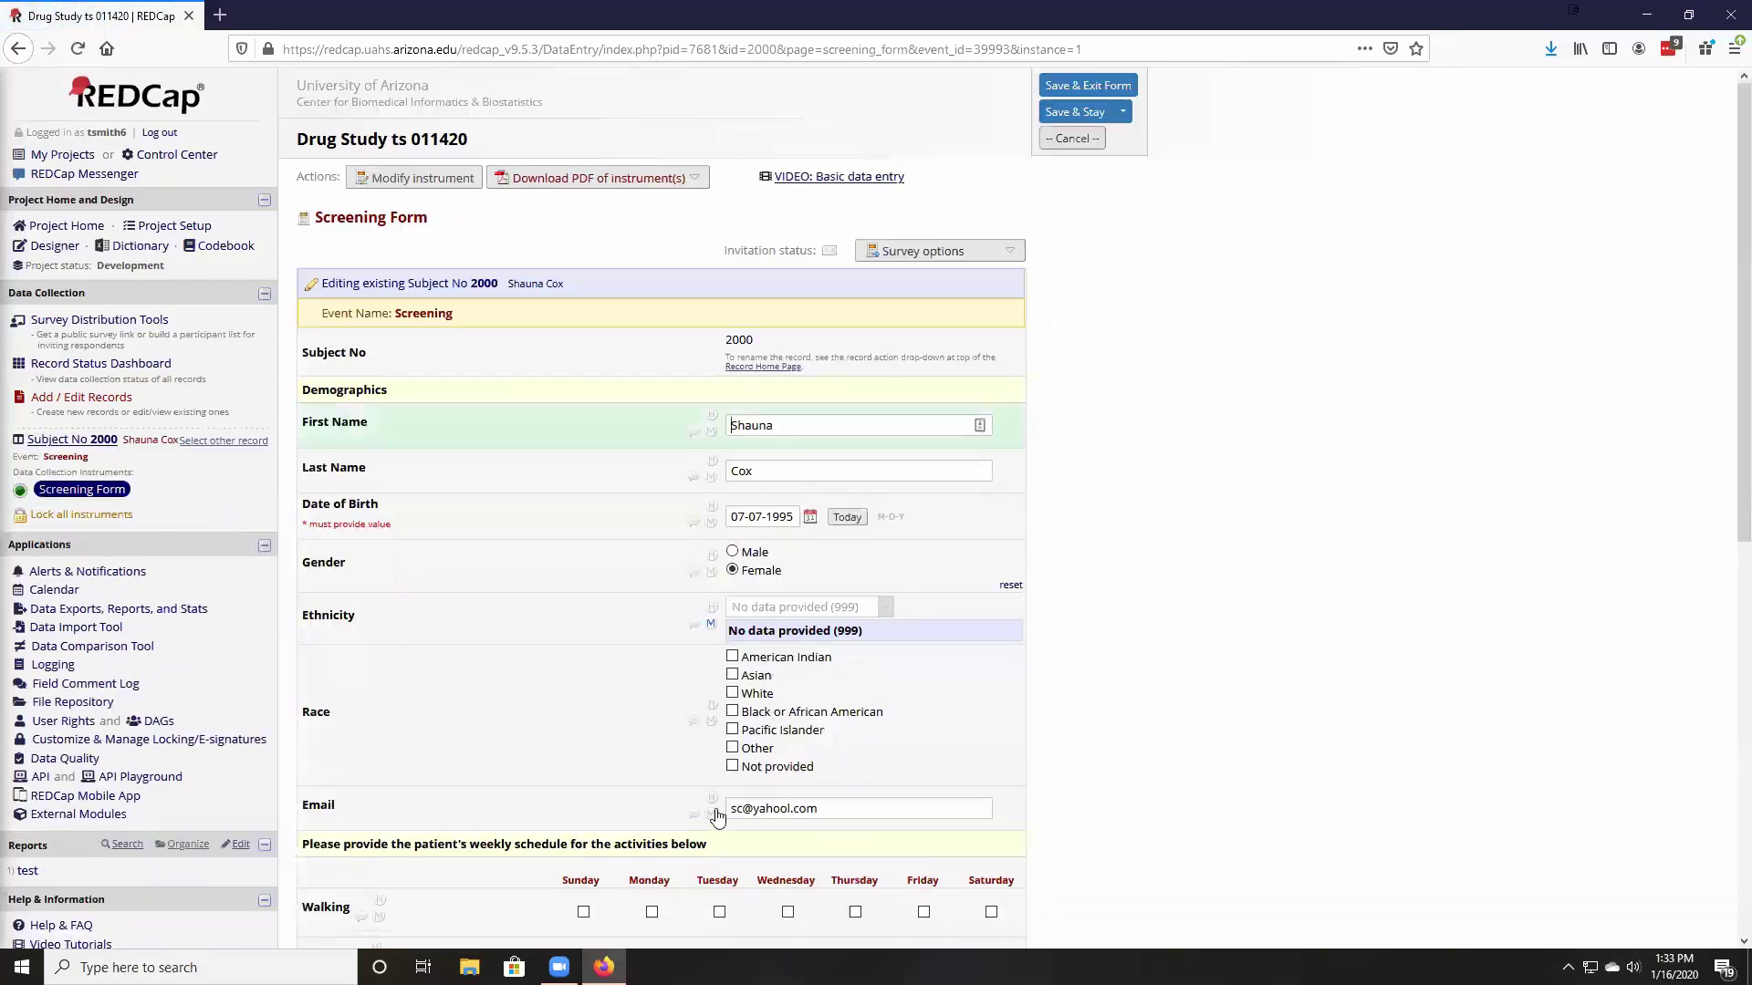
left_click(425, 178)
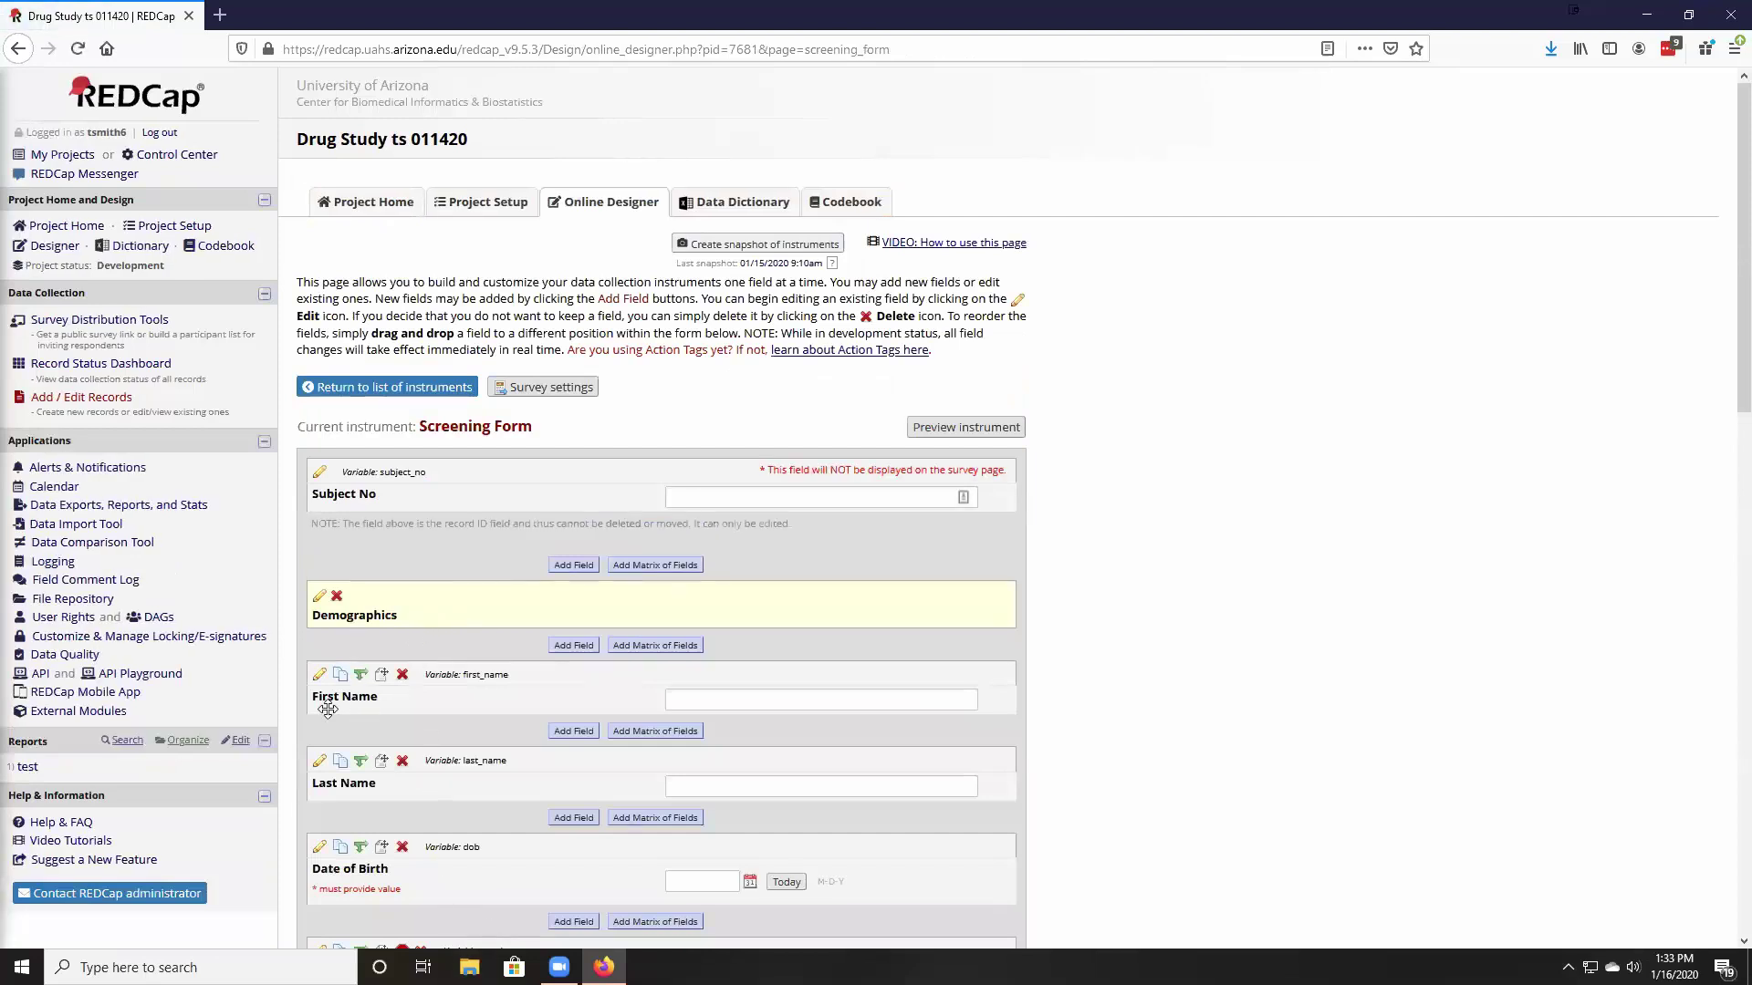
scroll(327, 730, "down", 2)
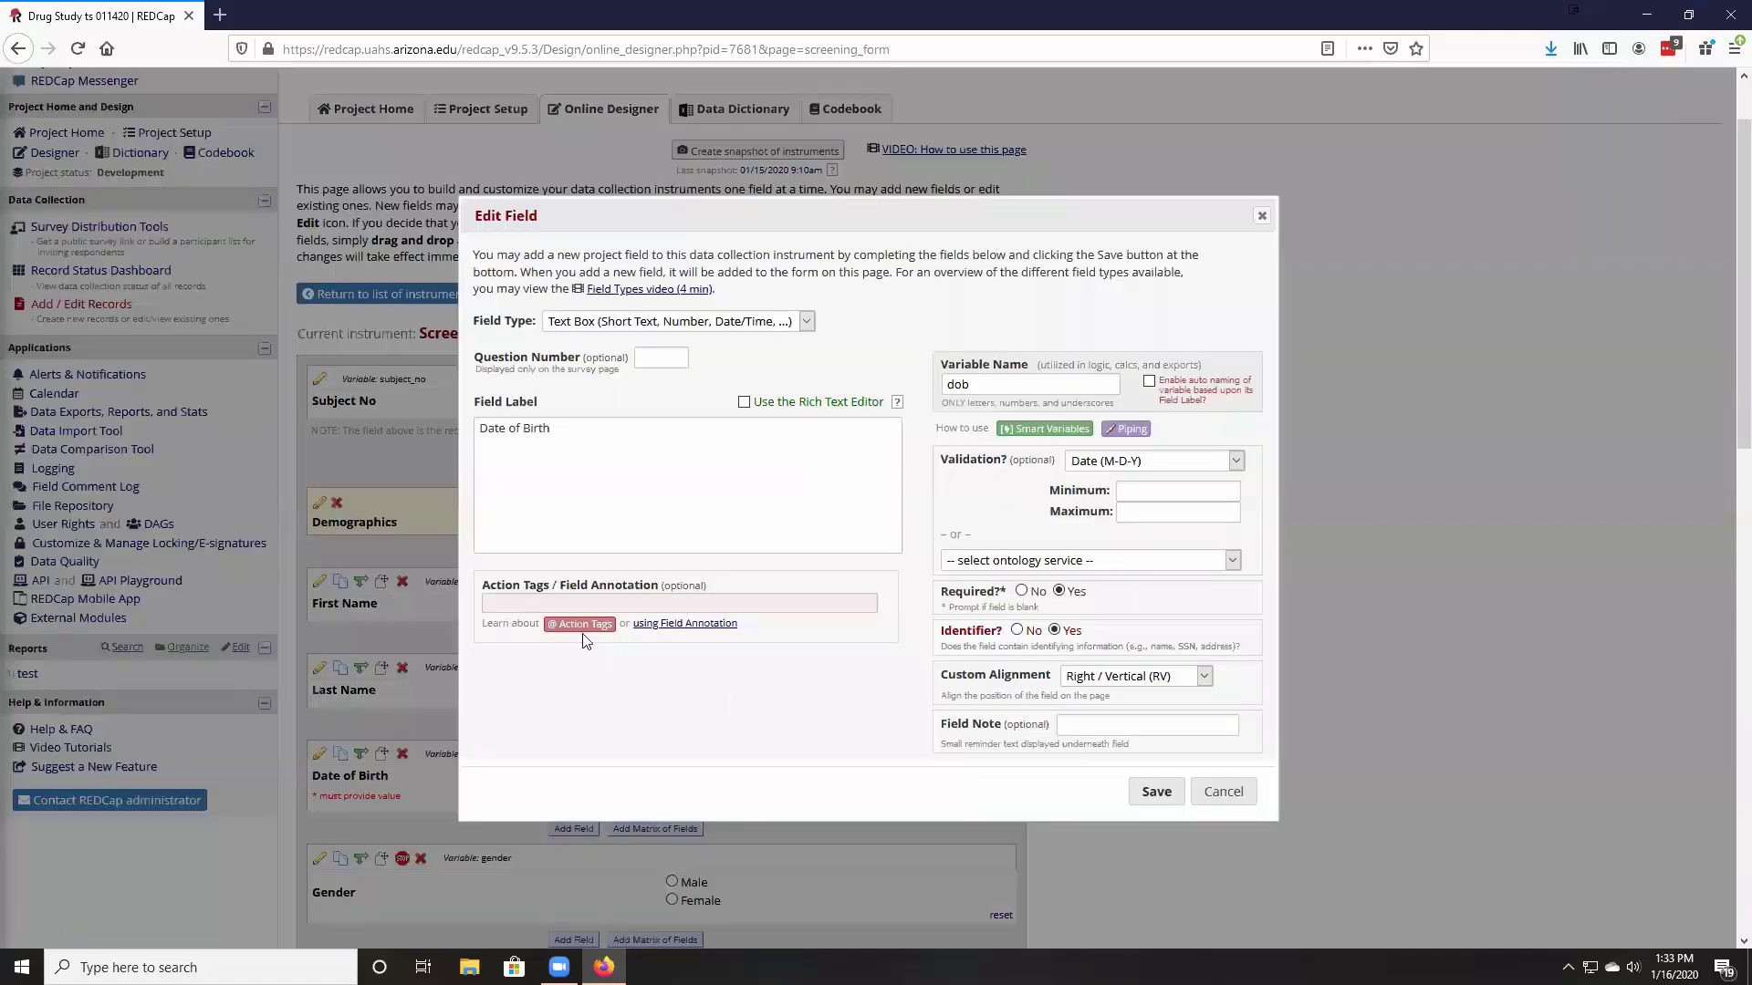
left_click(577, 626)
scroll(626, 674, "down", 6)
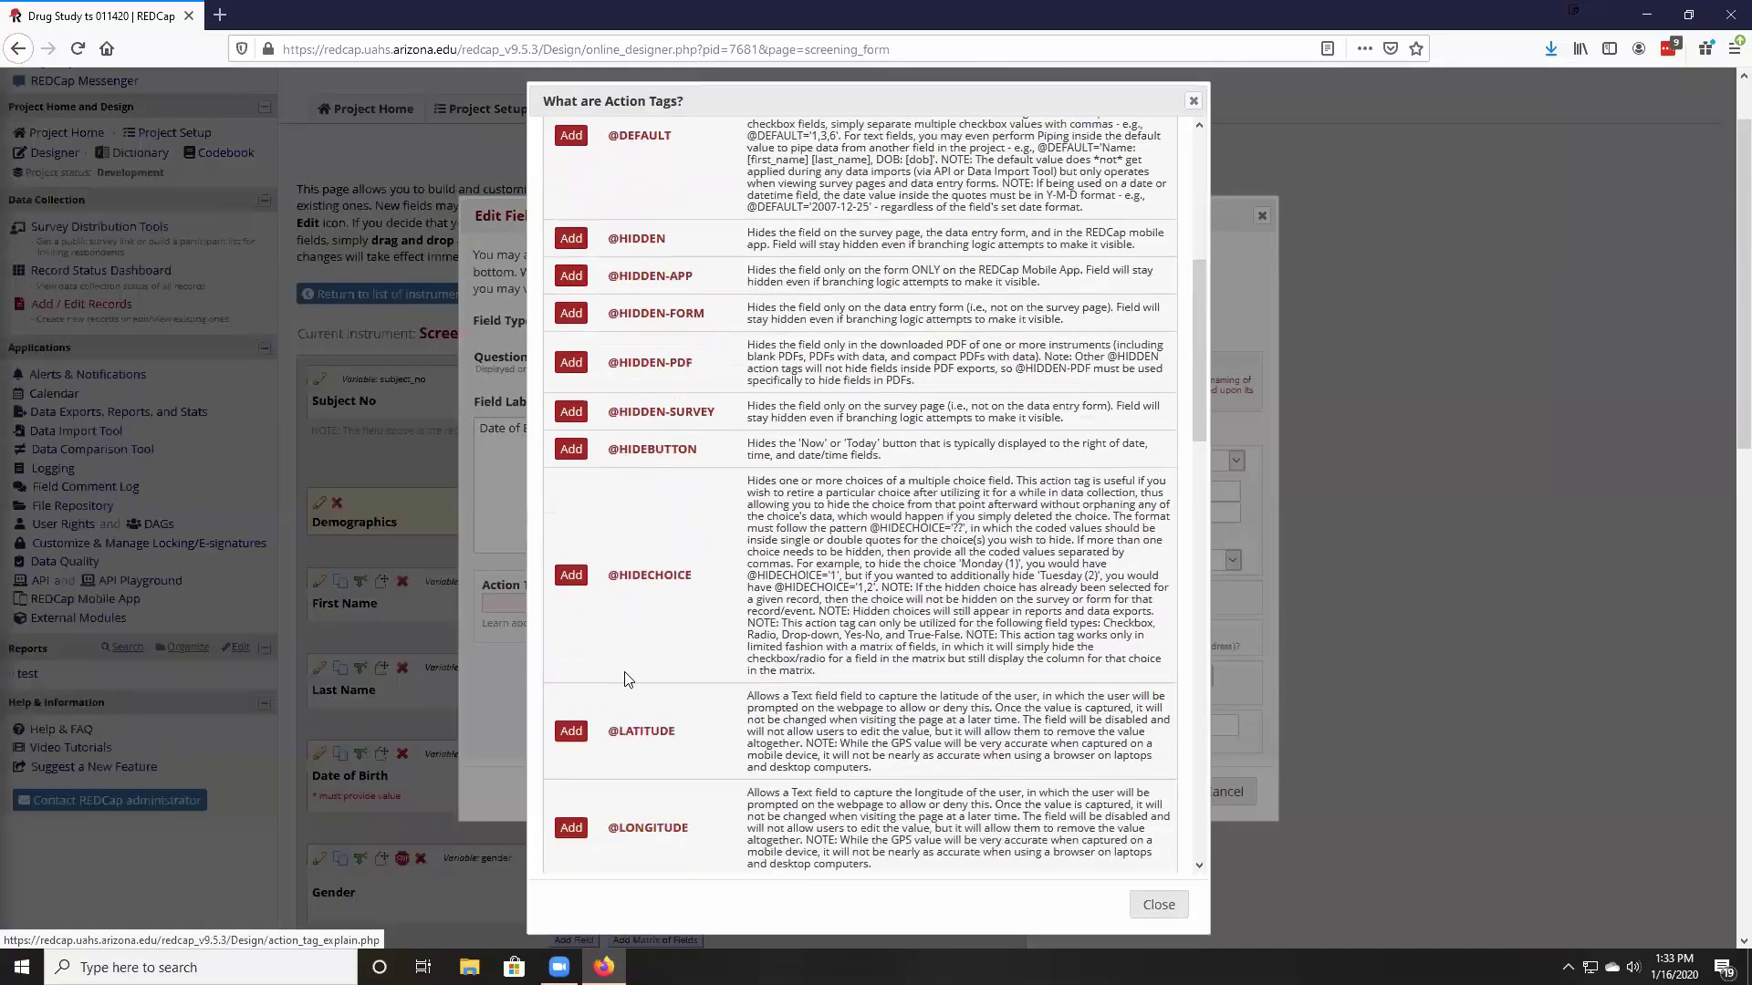
scroll(626, 675, "down", 6)
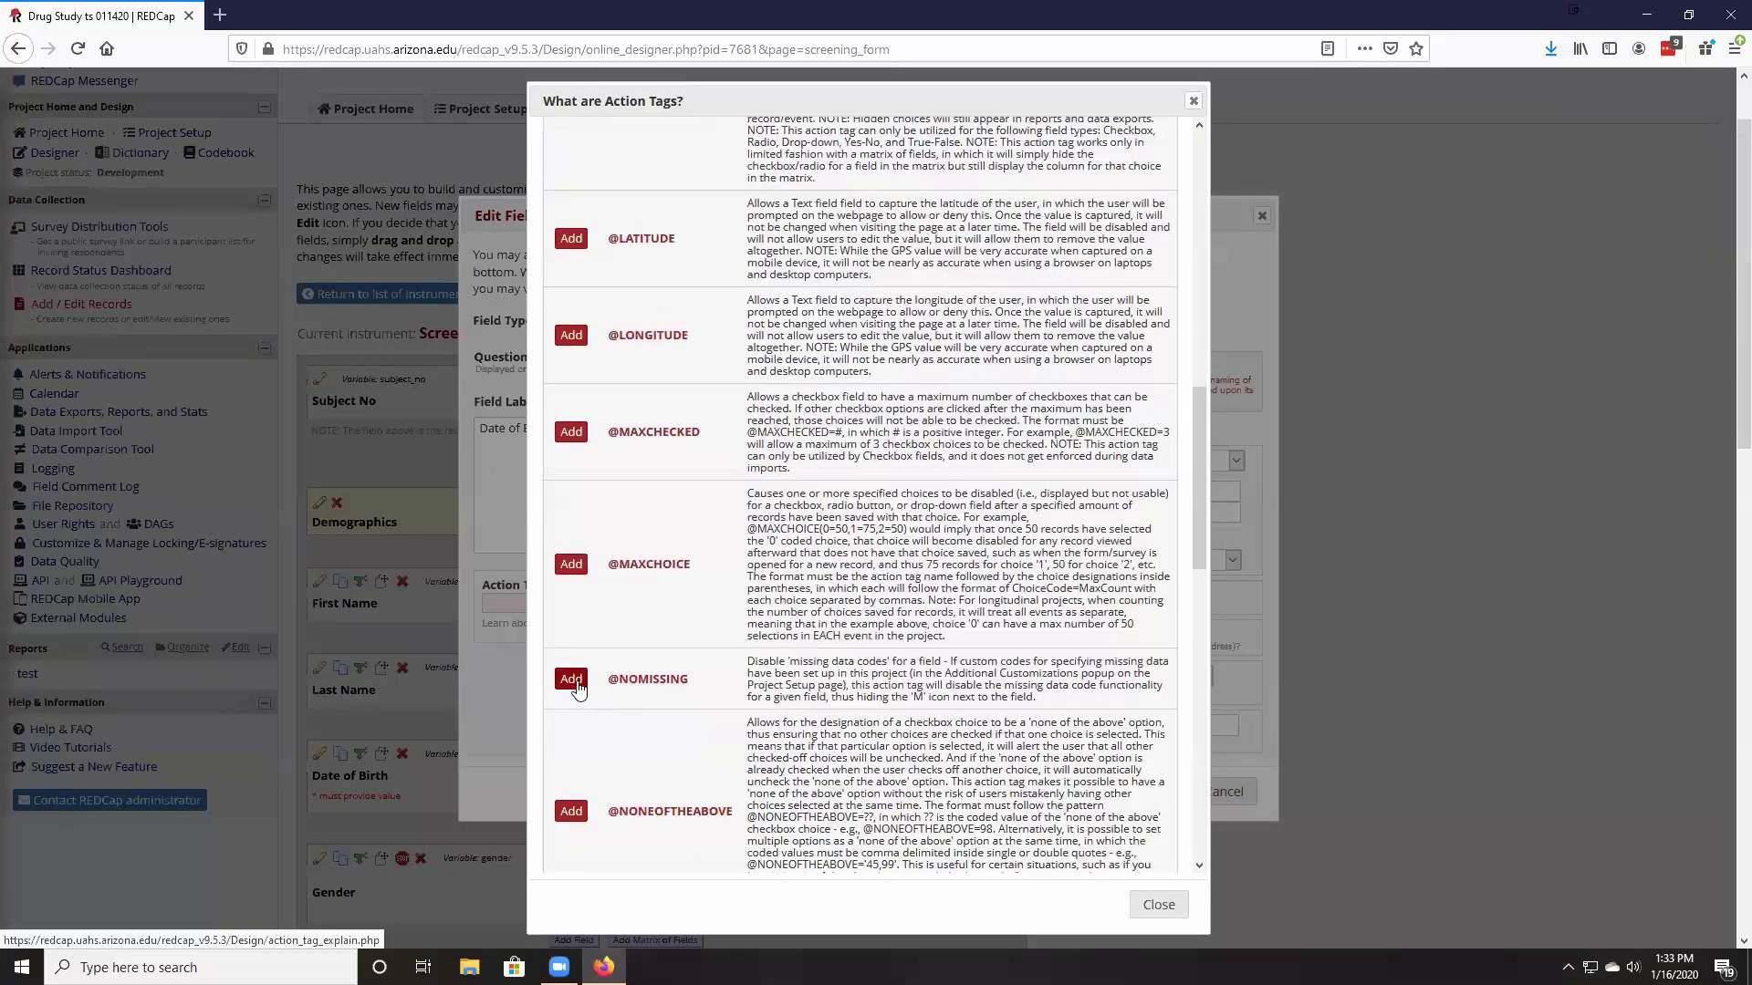
left_click(572, 679)
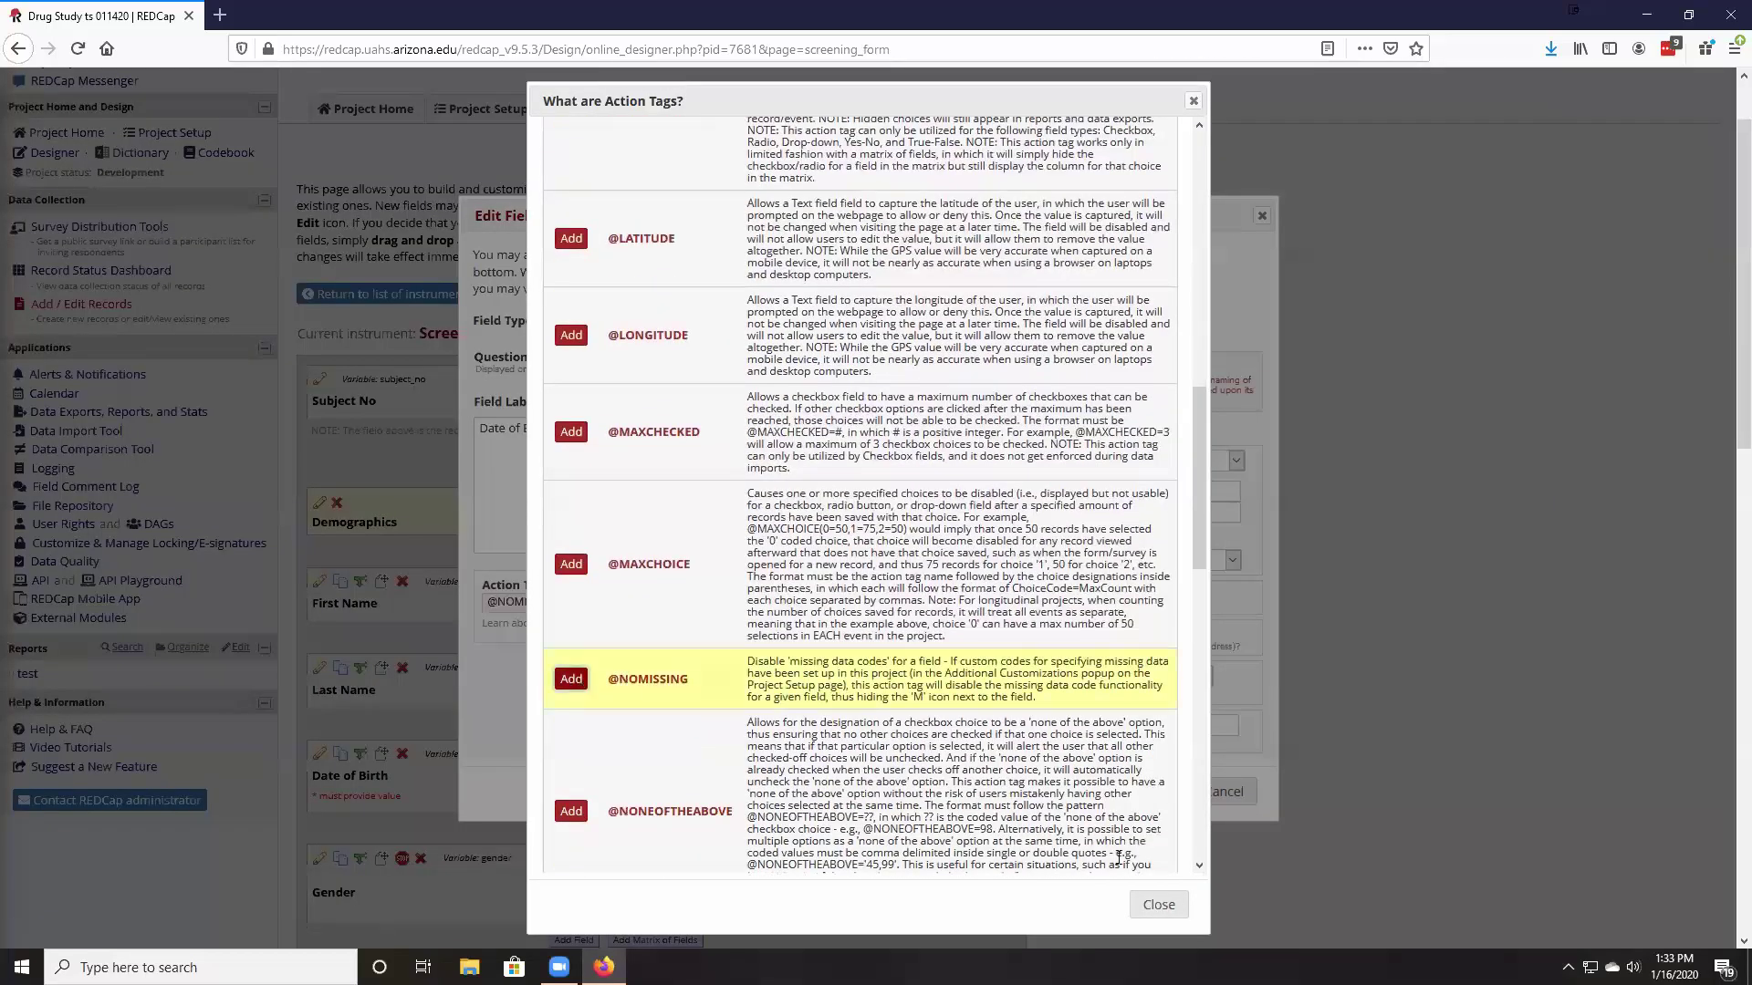
left_click(1158, 906)
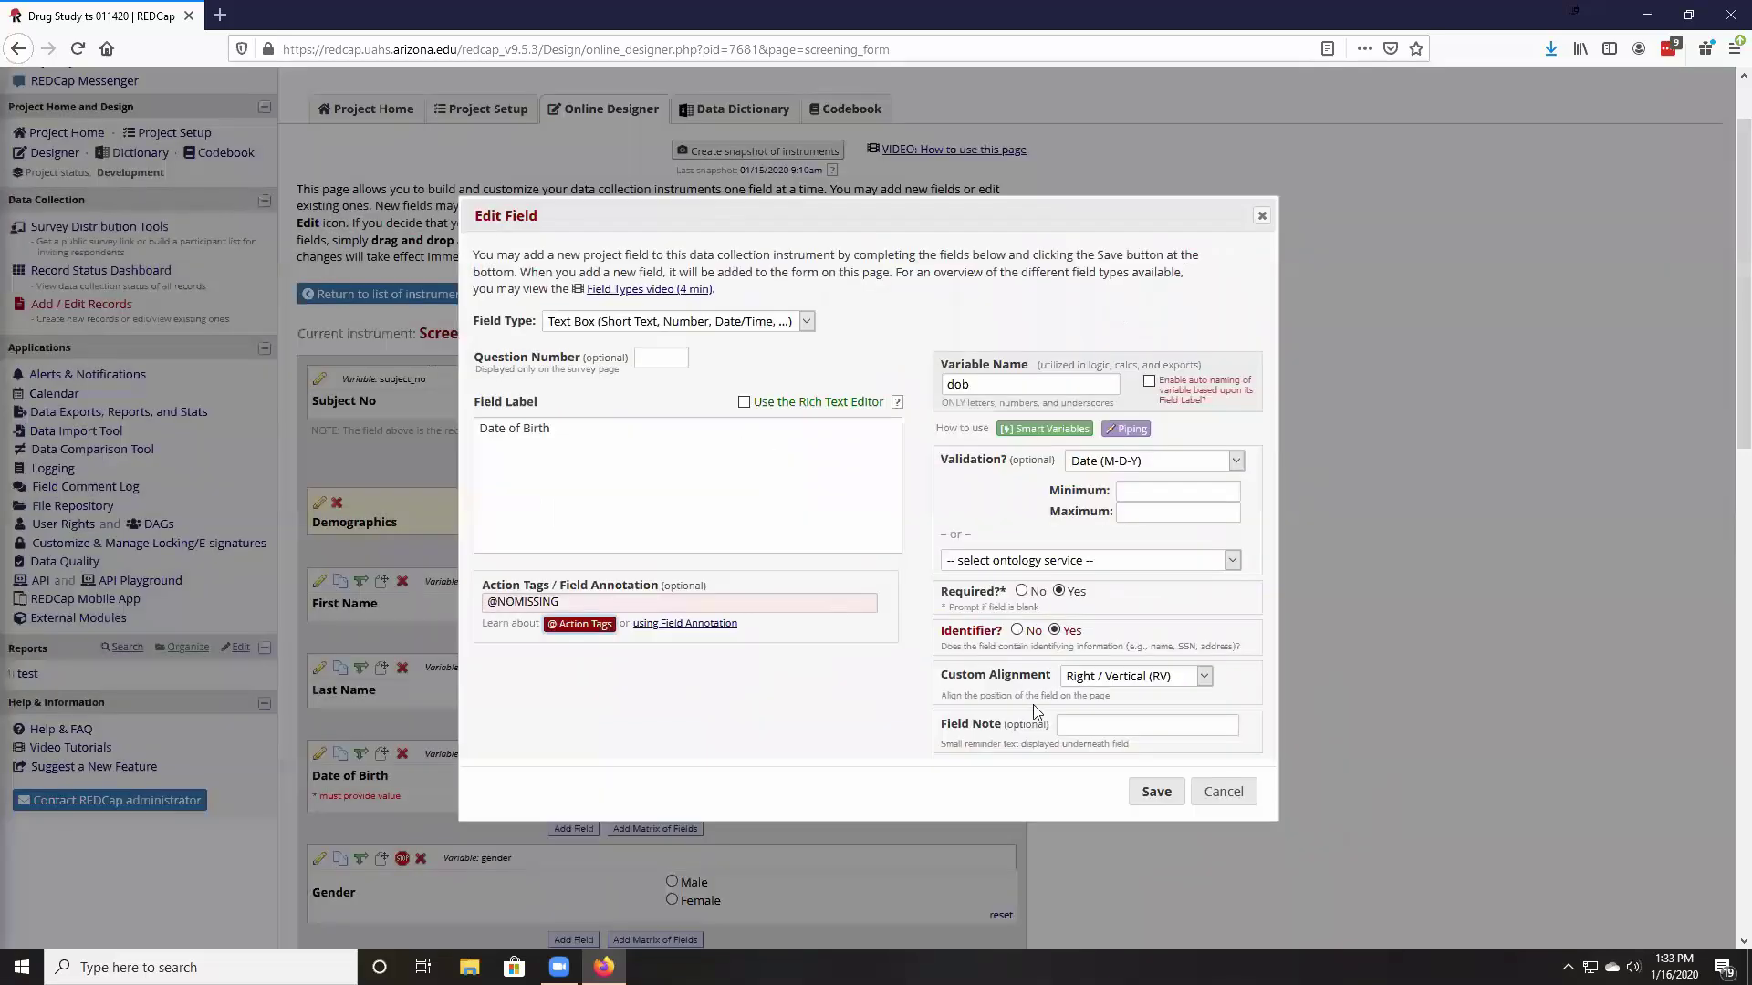
left_click(1155, 792)
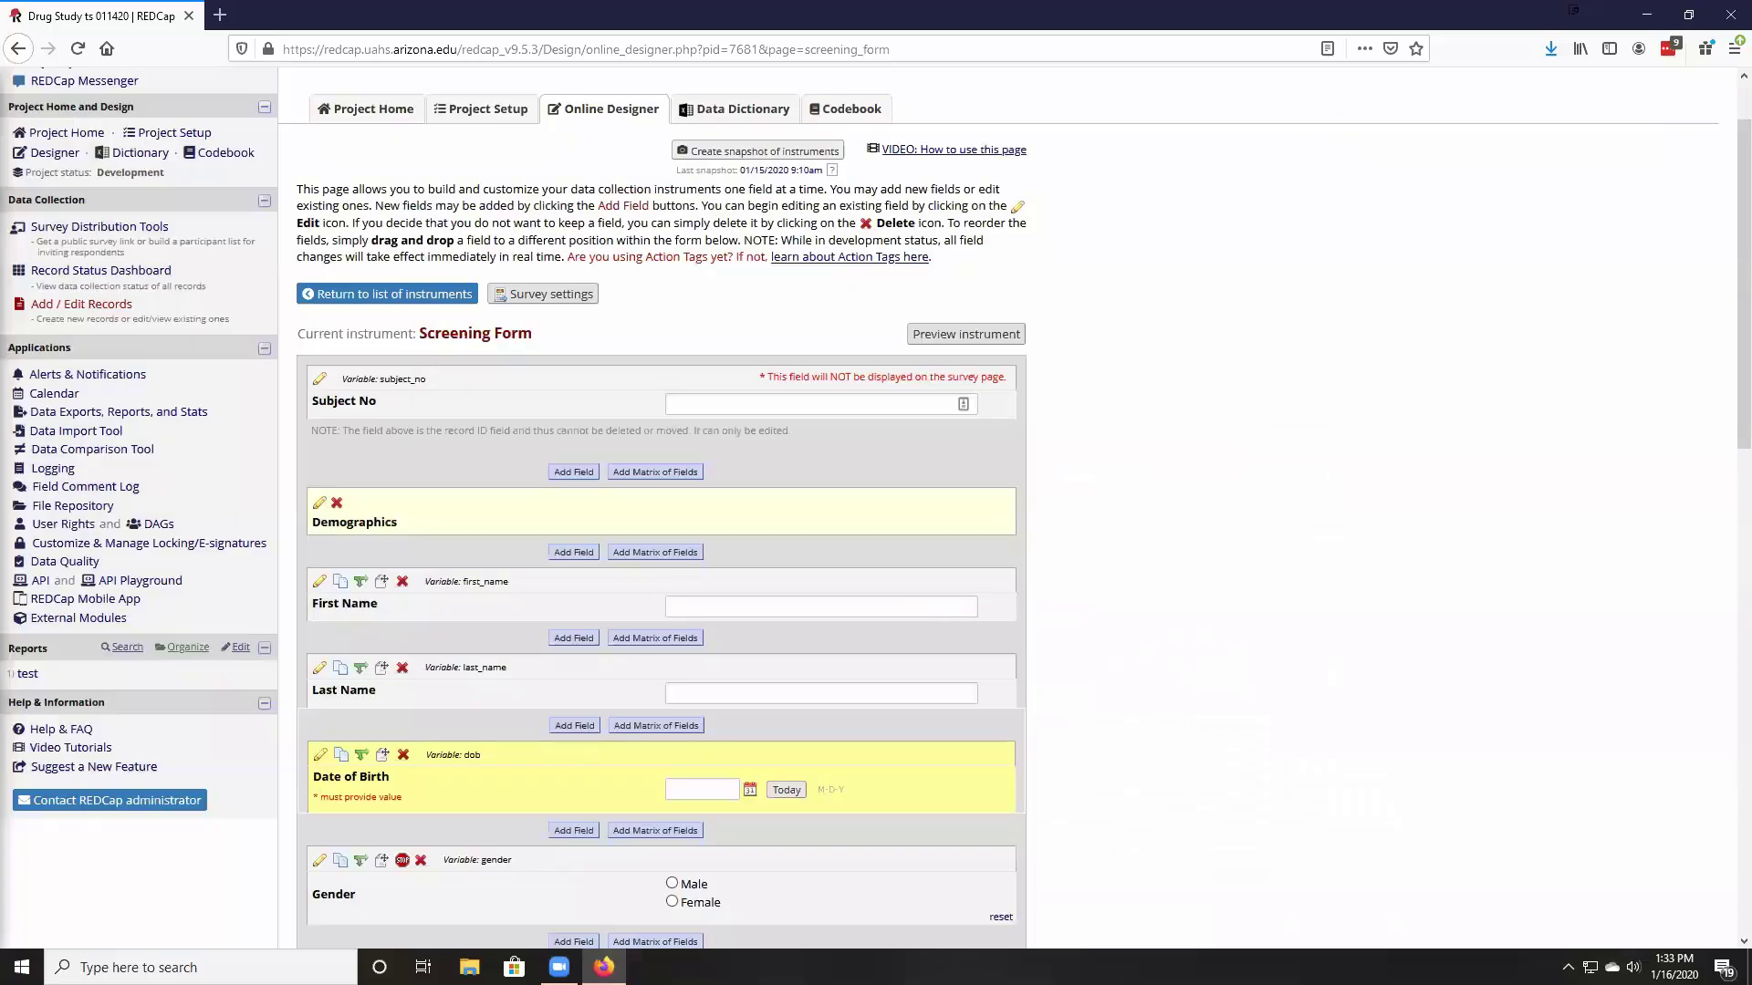
Step: Reopen the first subject's Screening Form to check the missing data code option beside Date of Birth
left_click(61, 274)
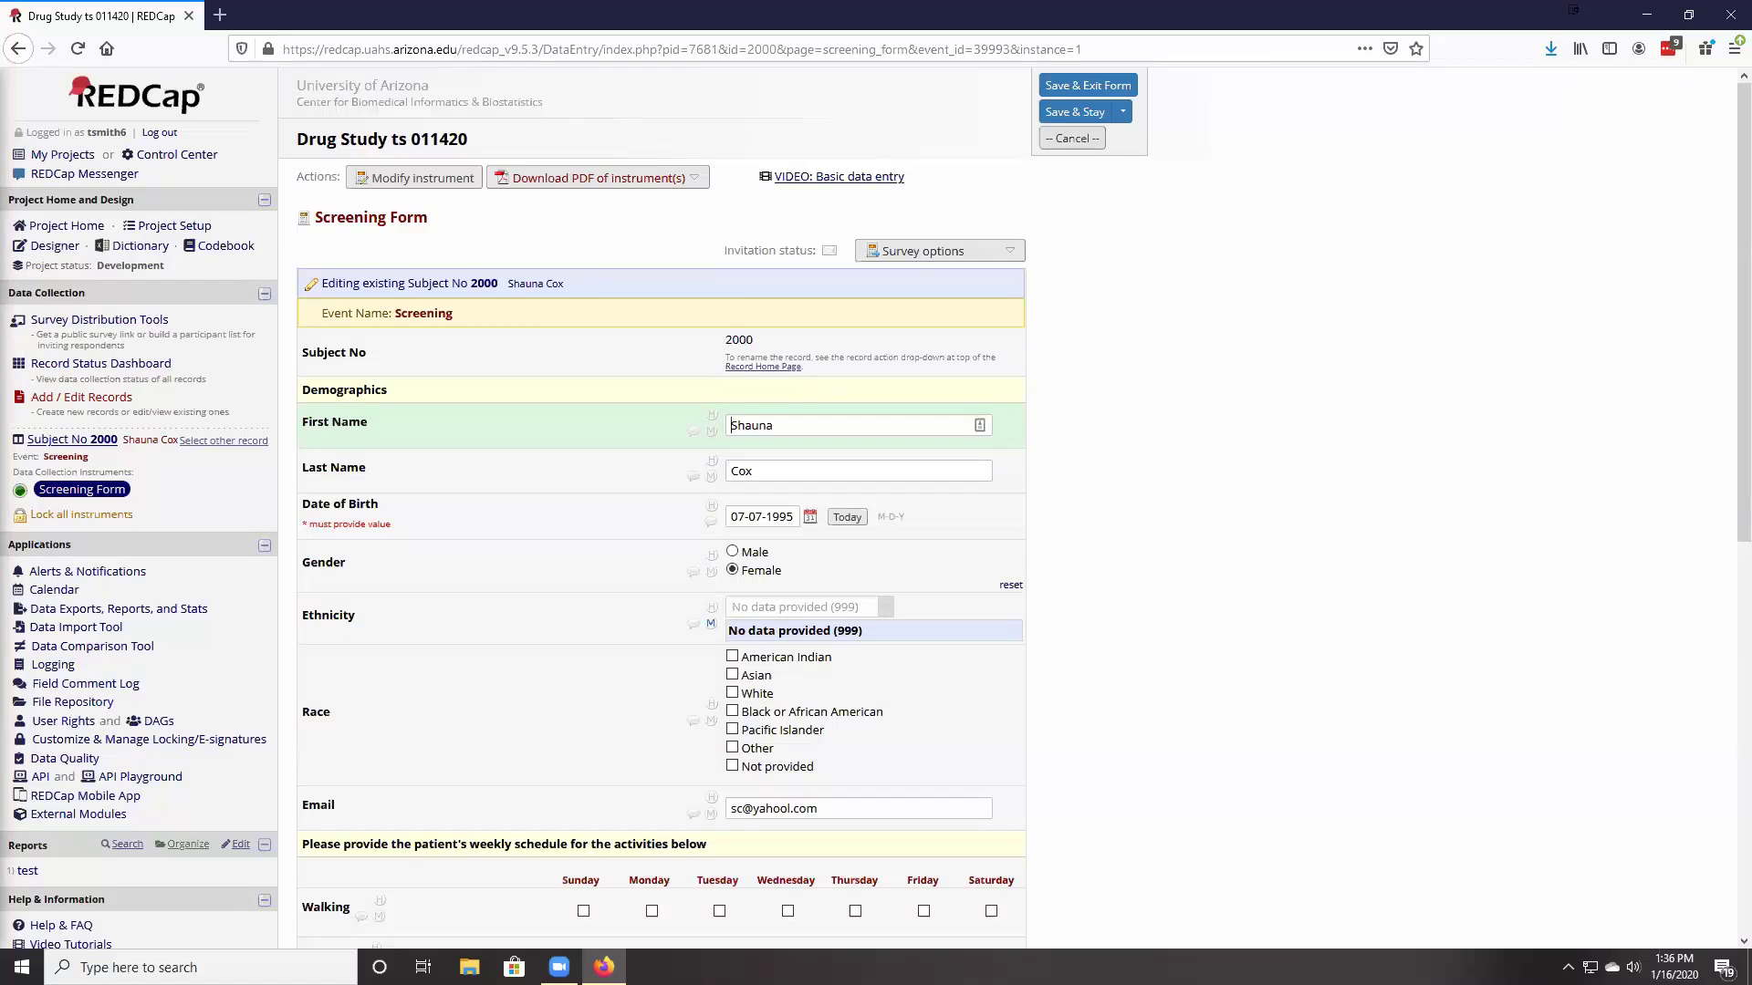
mouse_move(561, 969)
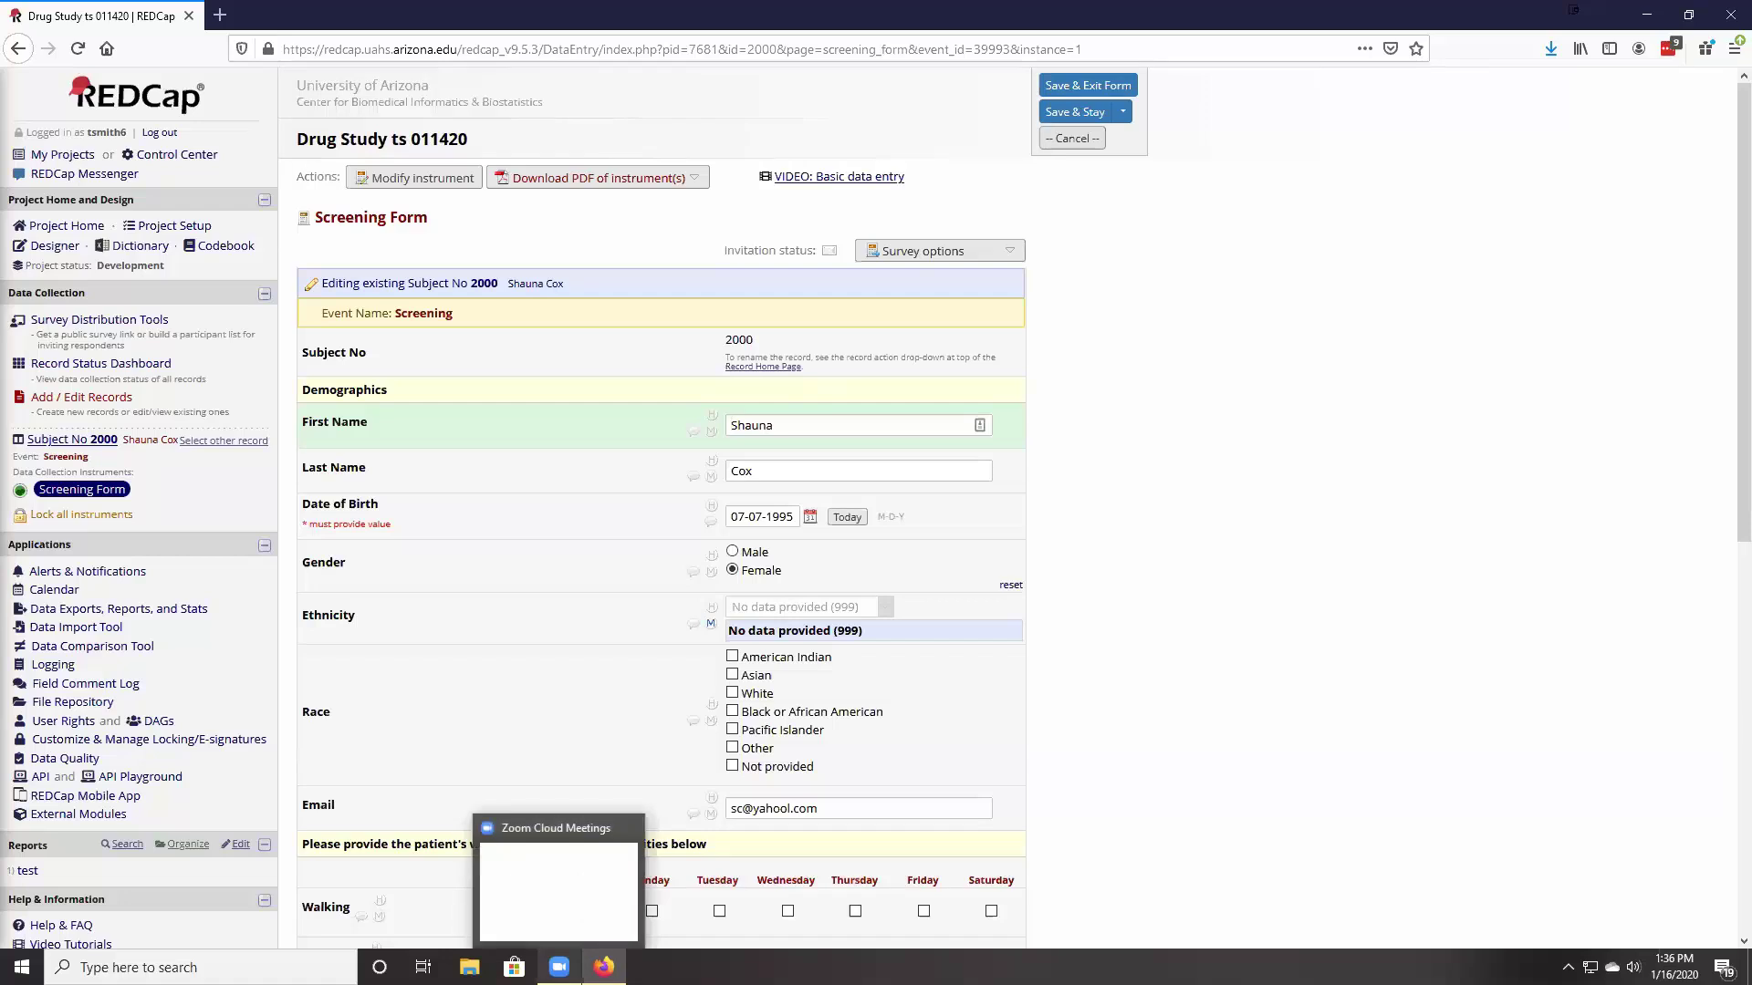